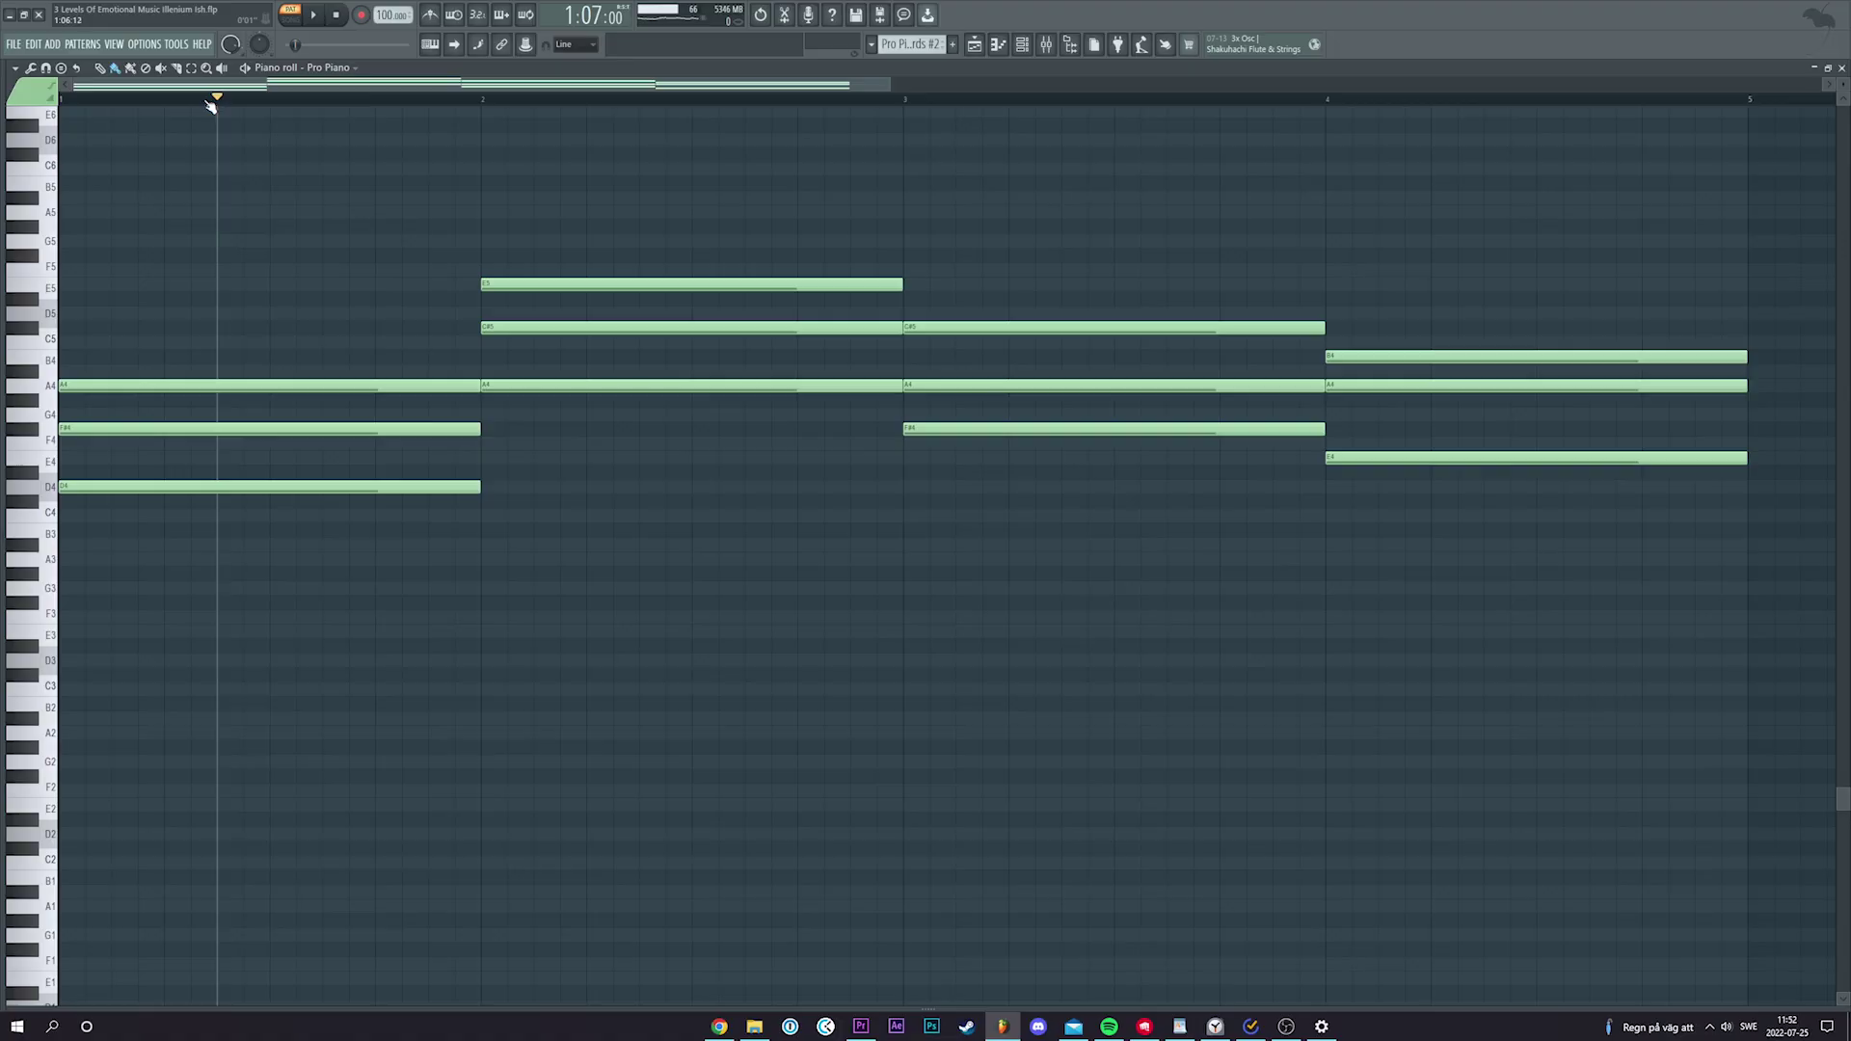
Double the lowest note of each chord one octave down (D3, A3, F#3, E3) and play back the progression
key("space")
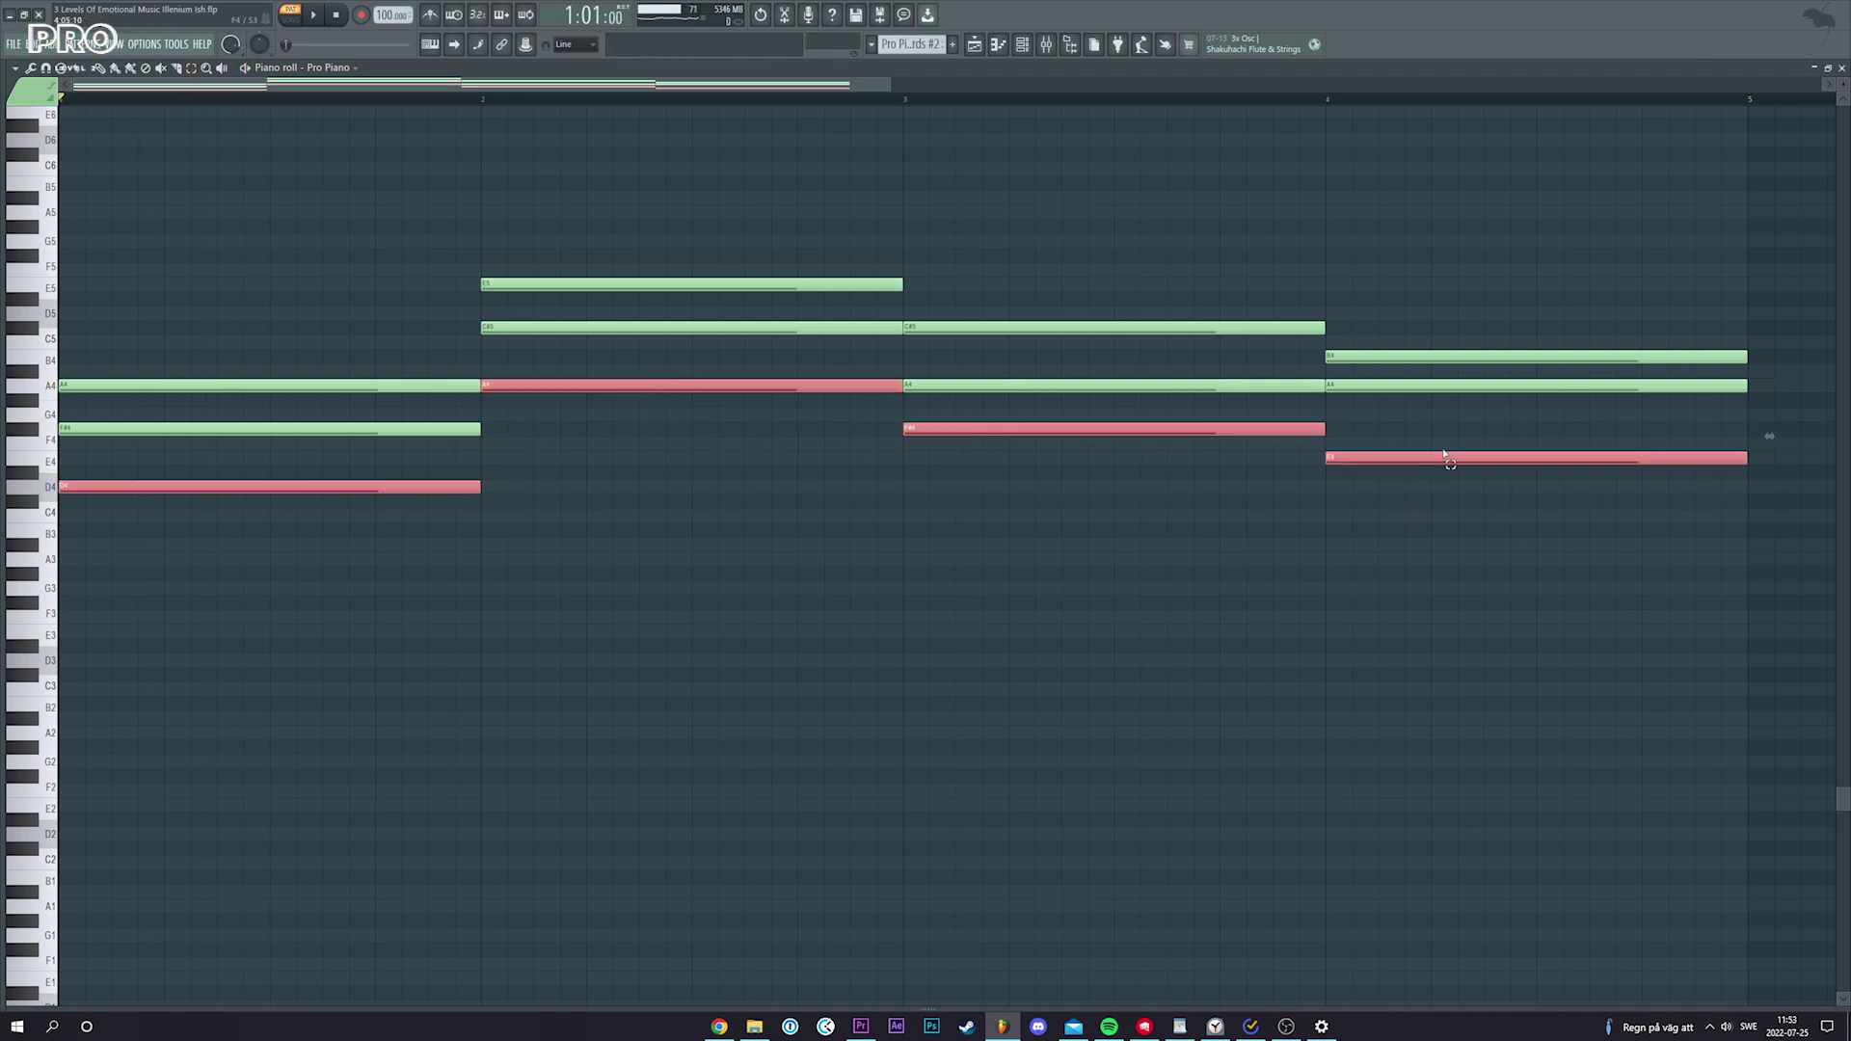
key("shift+Right")
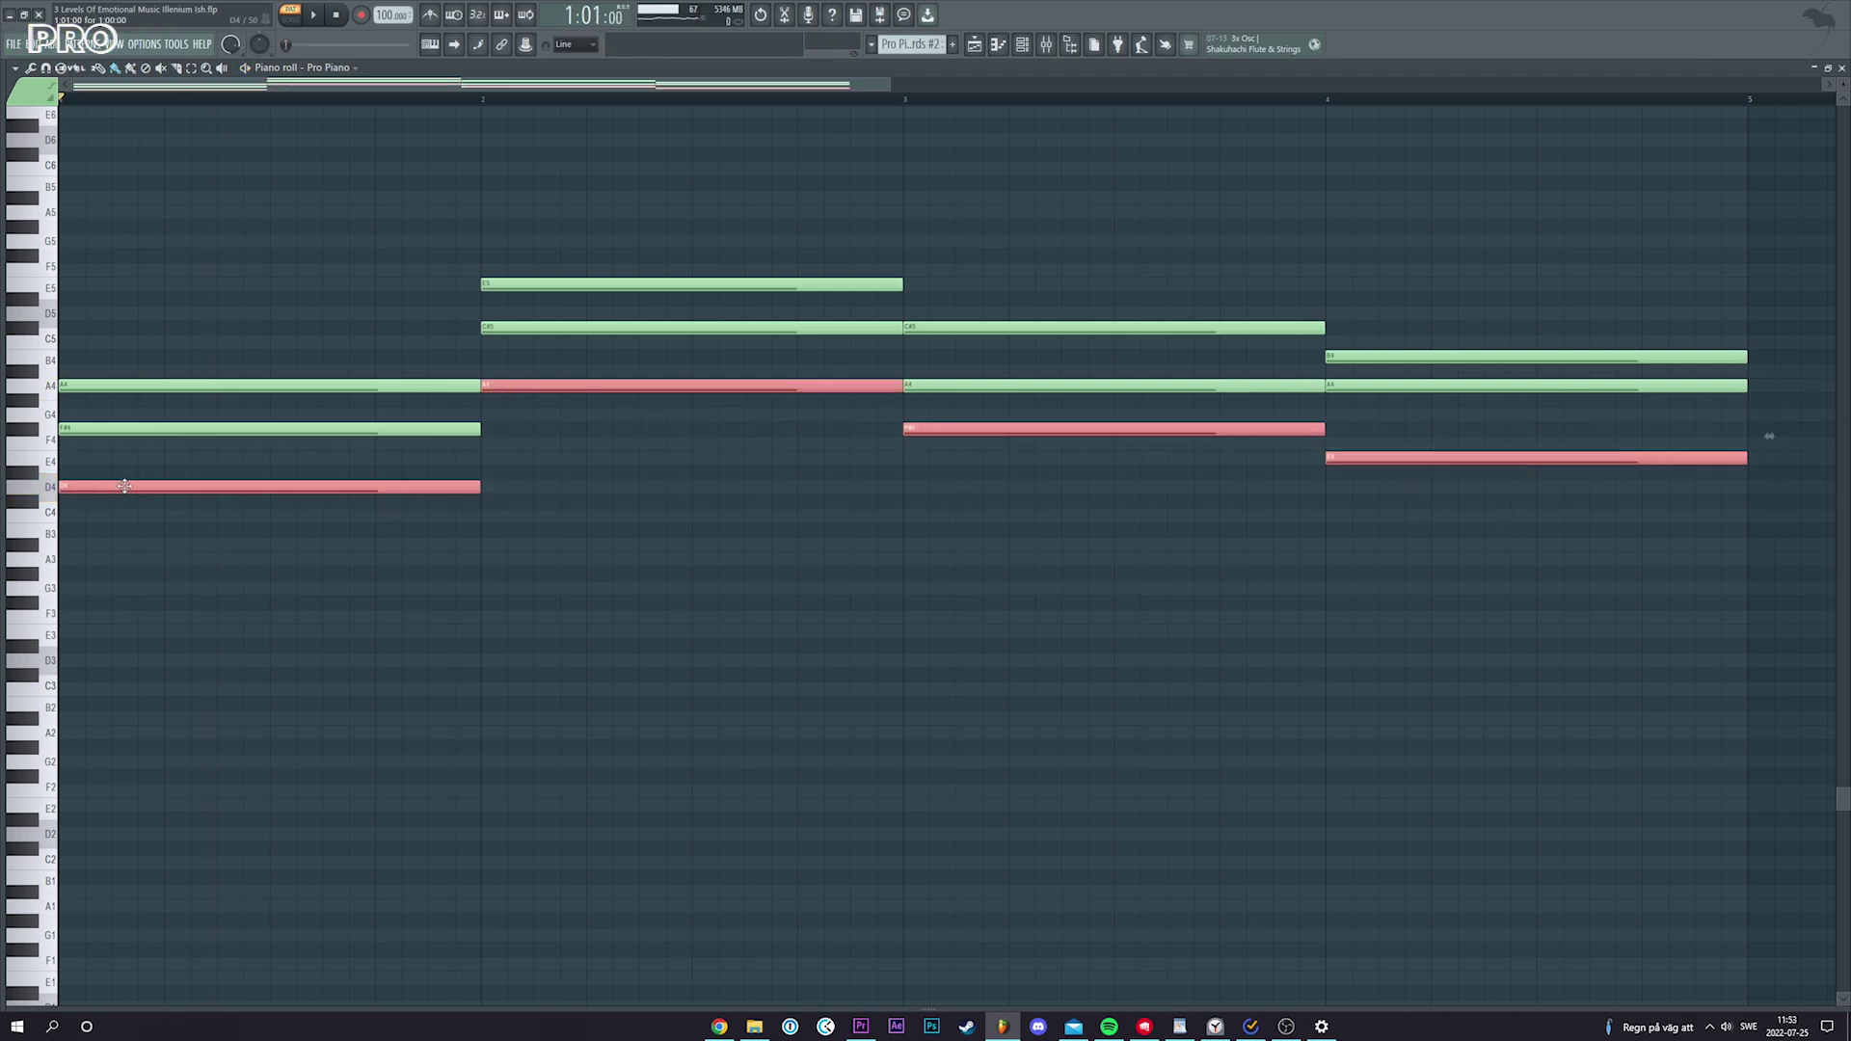
key("ctrl+Down")
left_click(621, 634)
key("space")
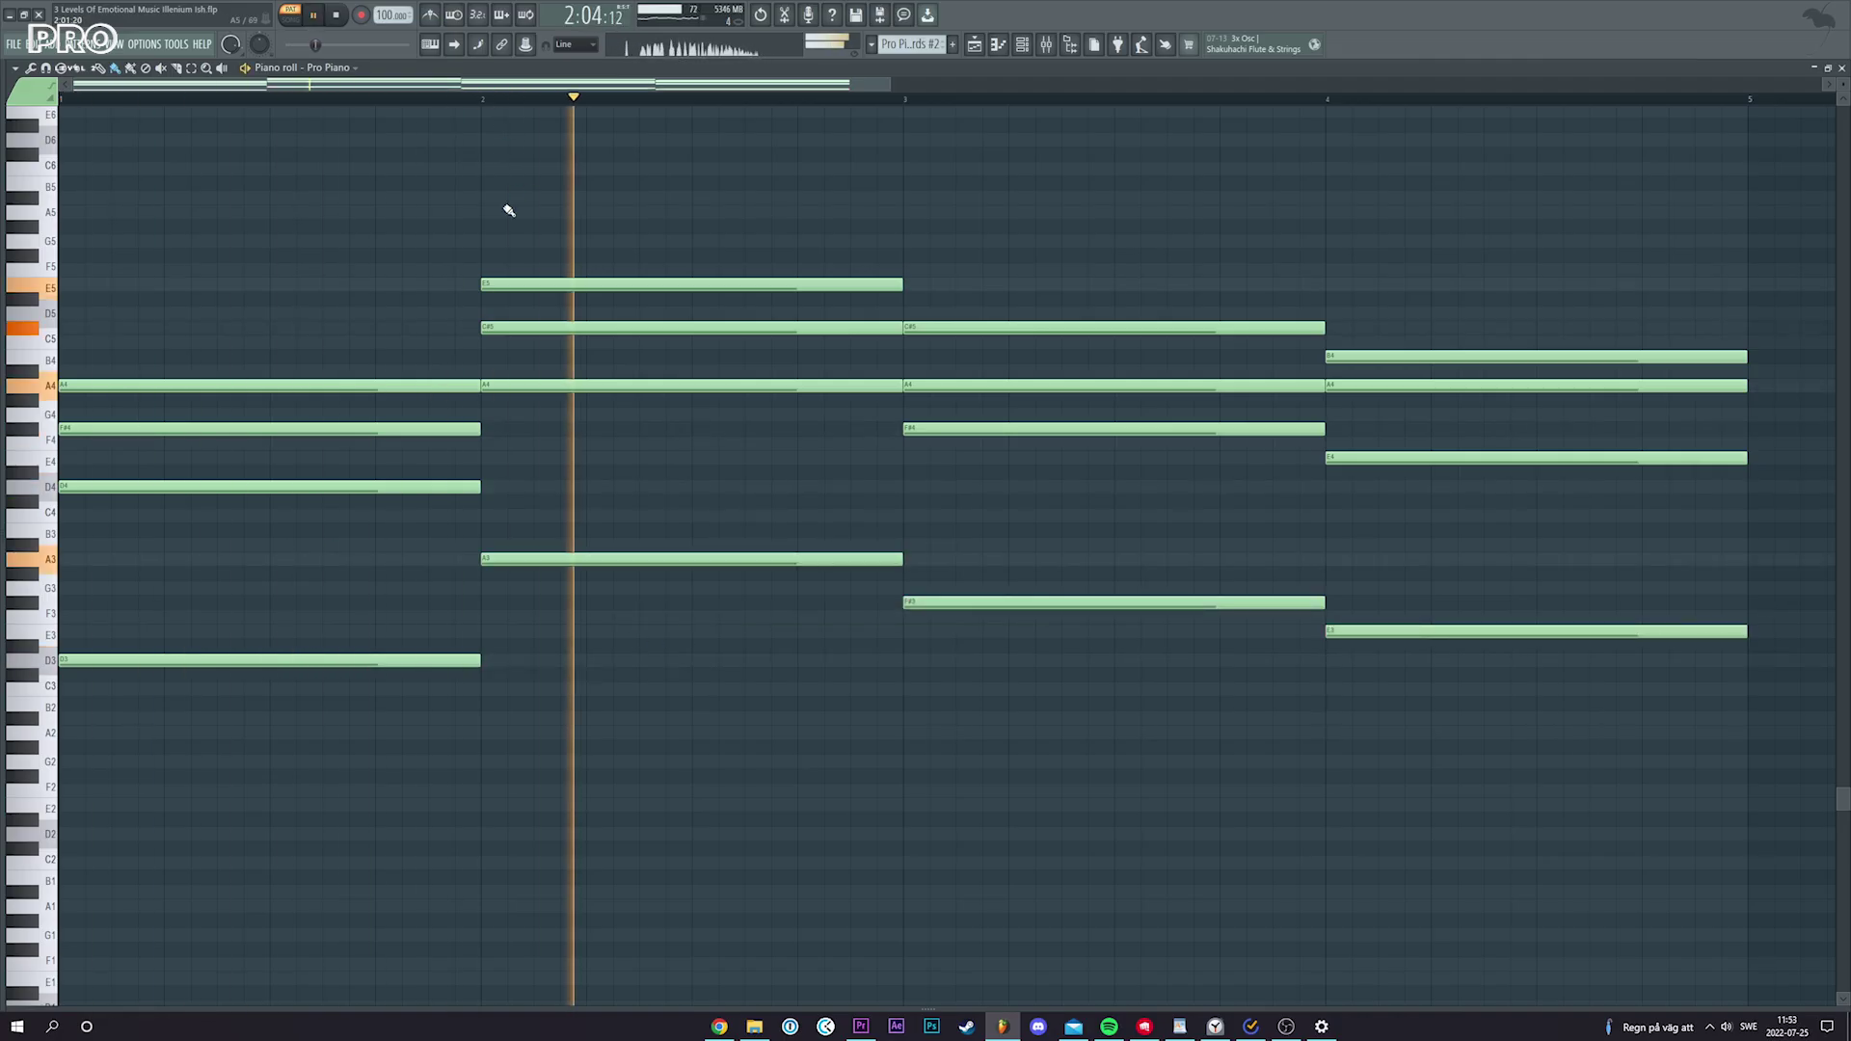
key("space")
Raise the middle note of each chord one octave and fill in sustained A4 and A5 notes across all four chords
key("ctrl+Up")
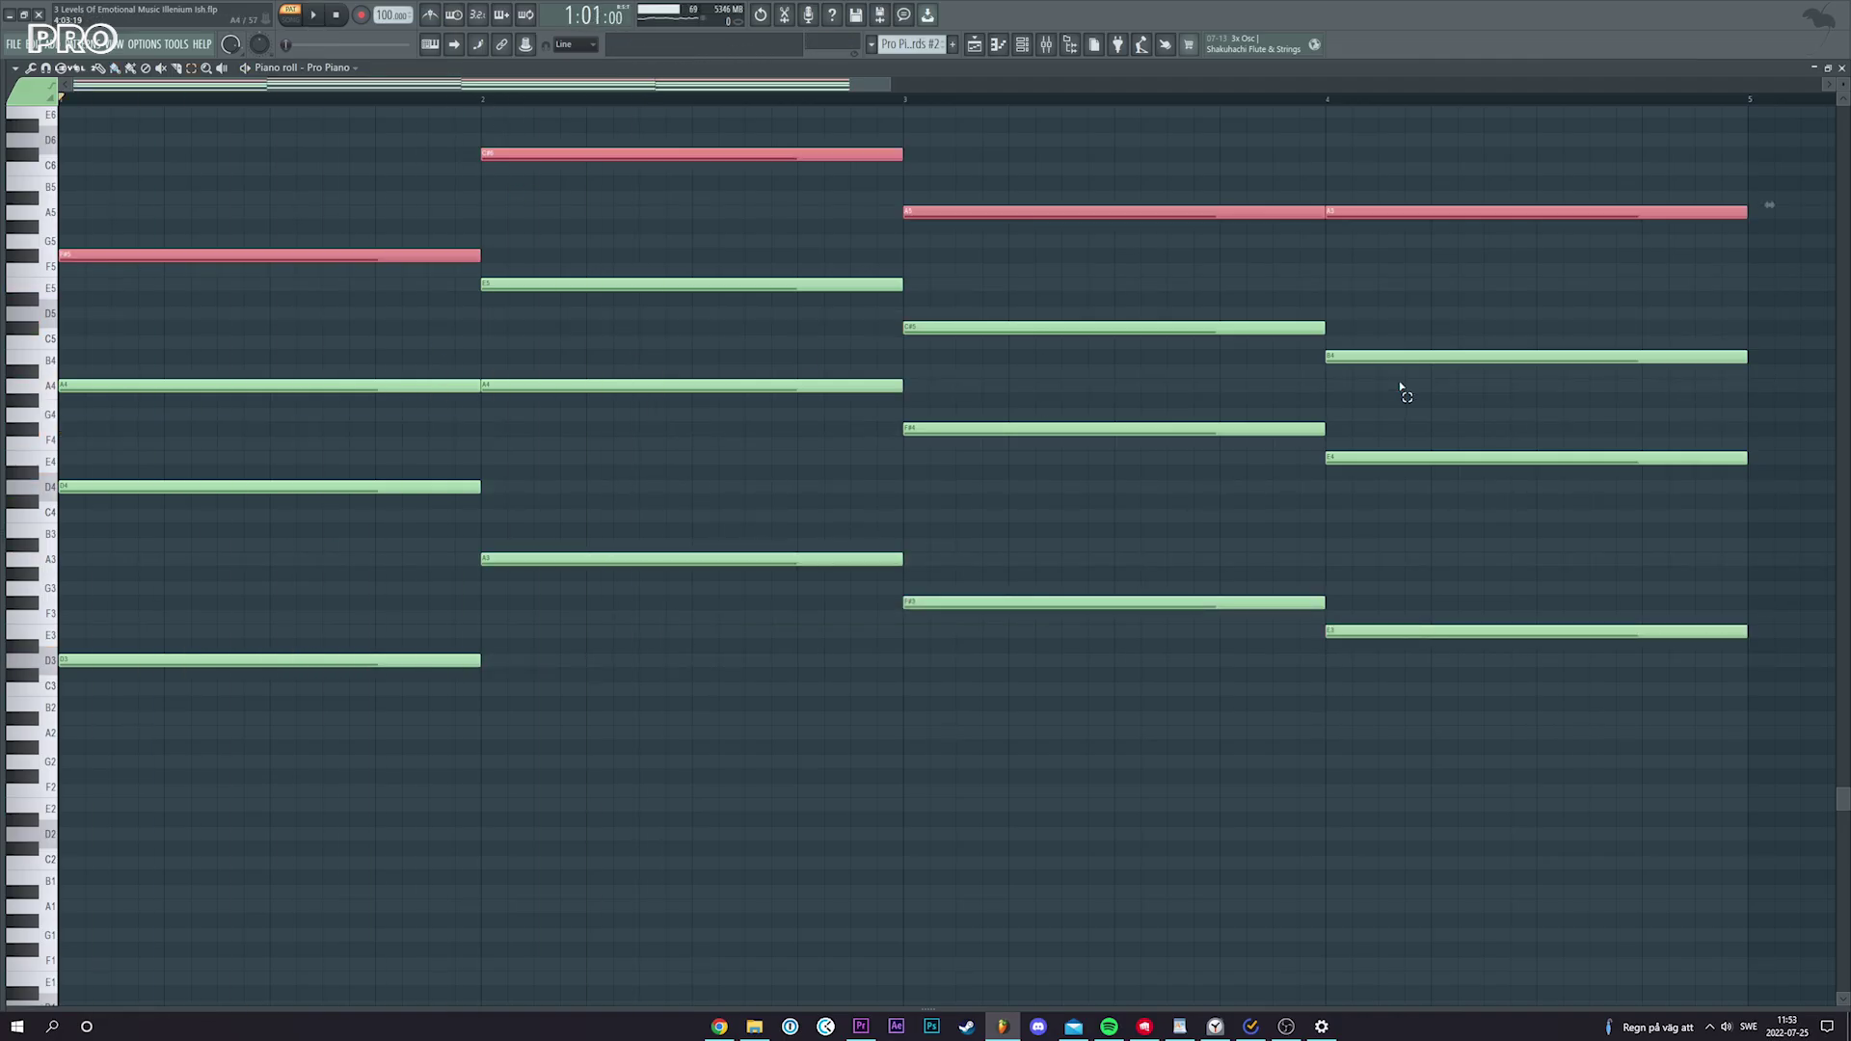
scroll(663, 397, "up", 2)
left_click(664, 397)
key("space")
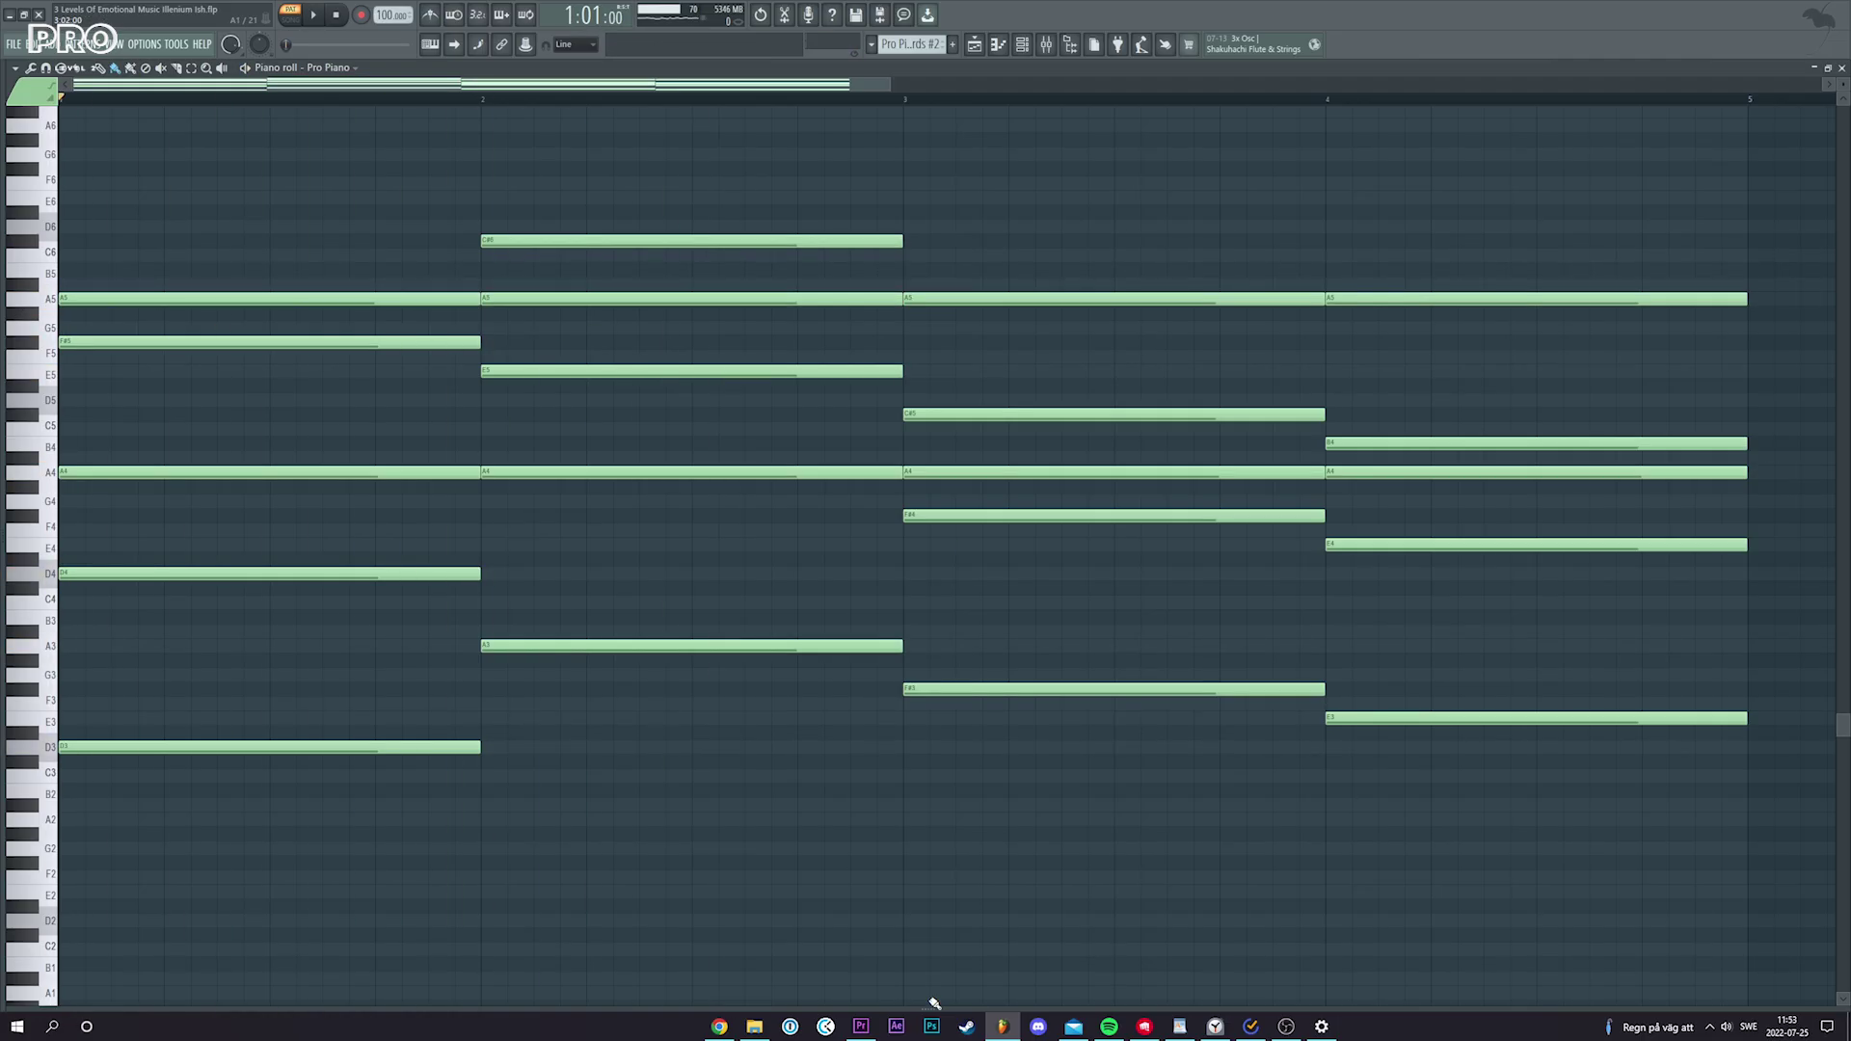
Show the note velocity lane and randomize the velocities of all the chord notes
left_click_drag(930, 1005, 935, 725)
key("alt+r")
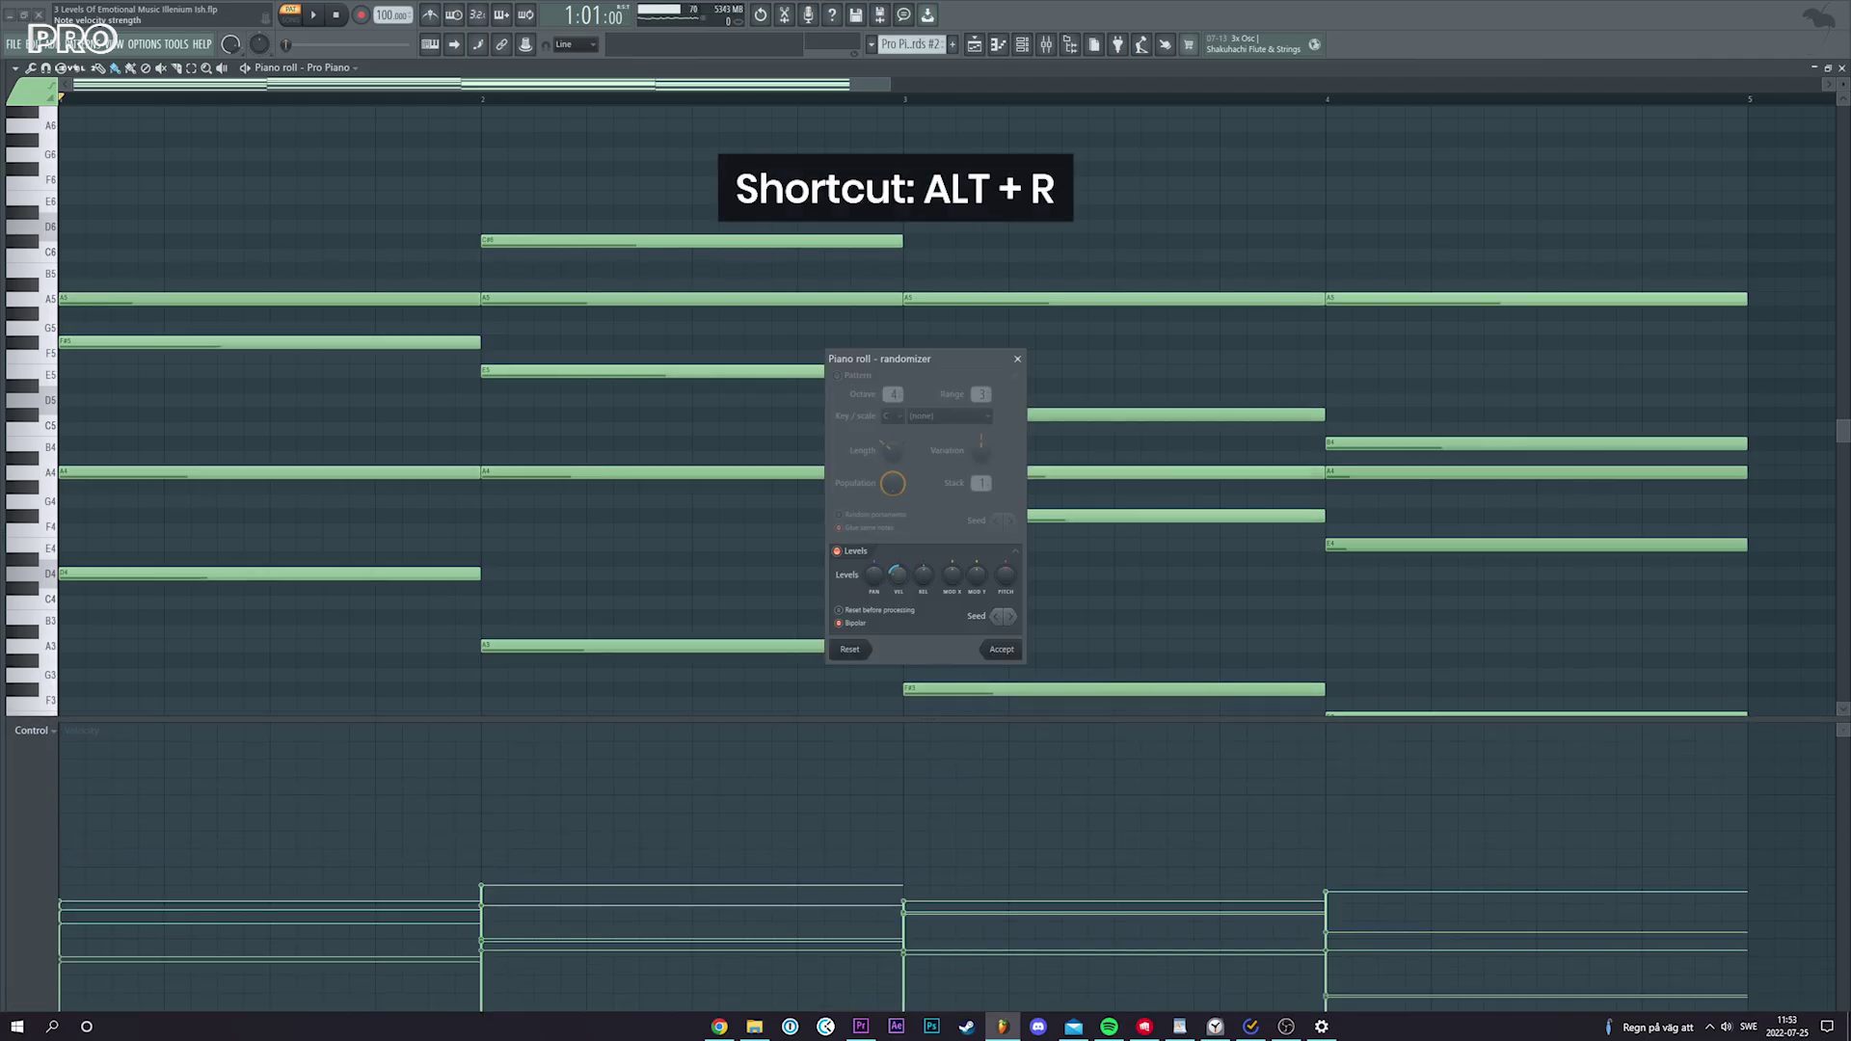
left_click_drag(898, 575, 902, 583)
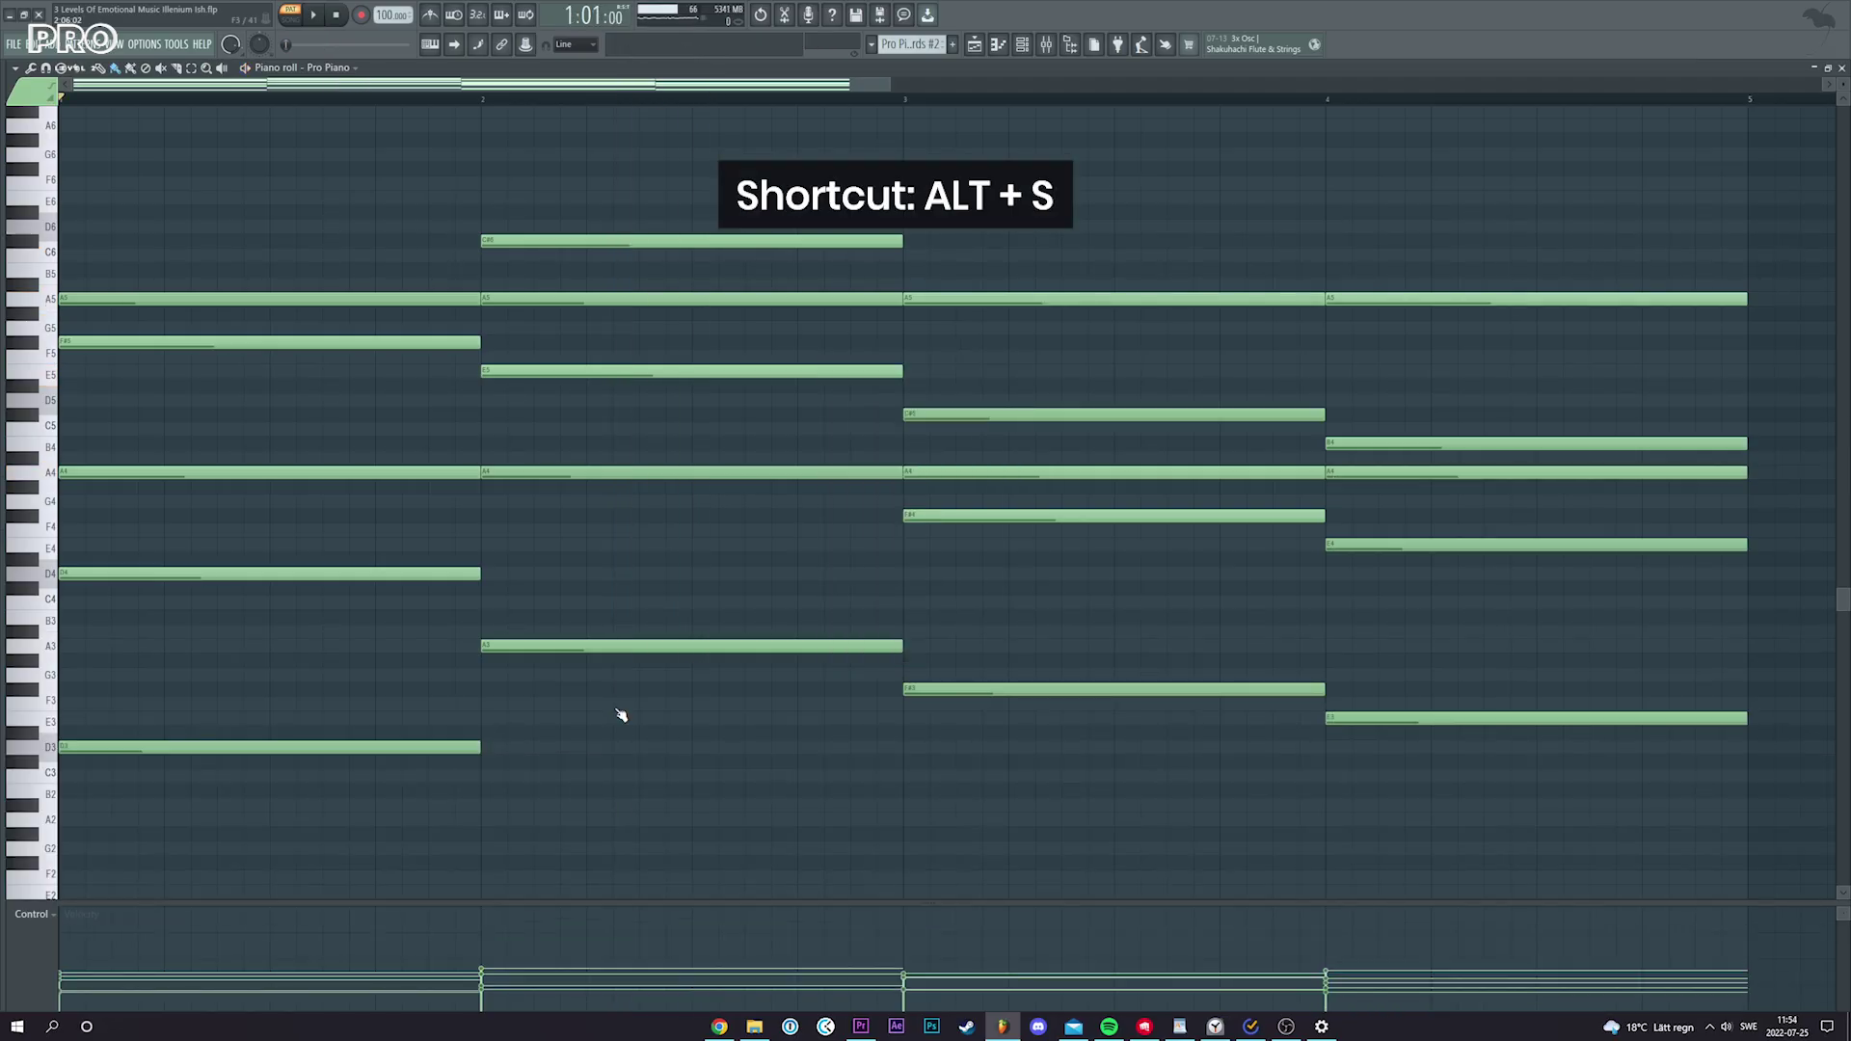
Strum the four chords so their notes start staggered from low to high with the note ends preserved, and listen to them
key("alt+s")
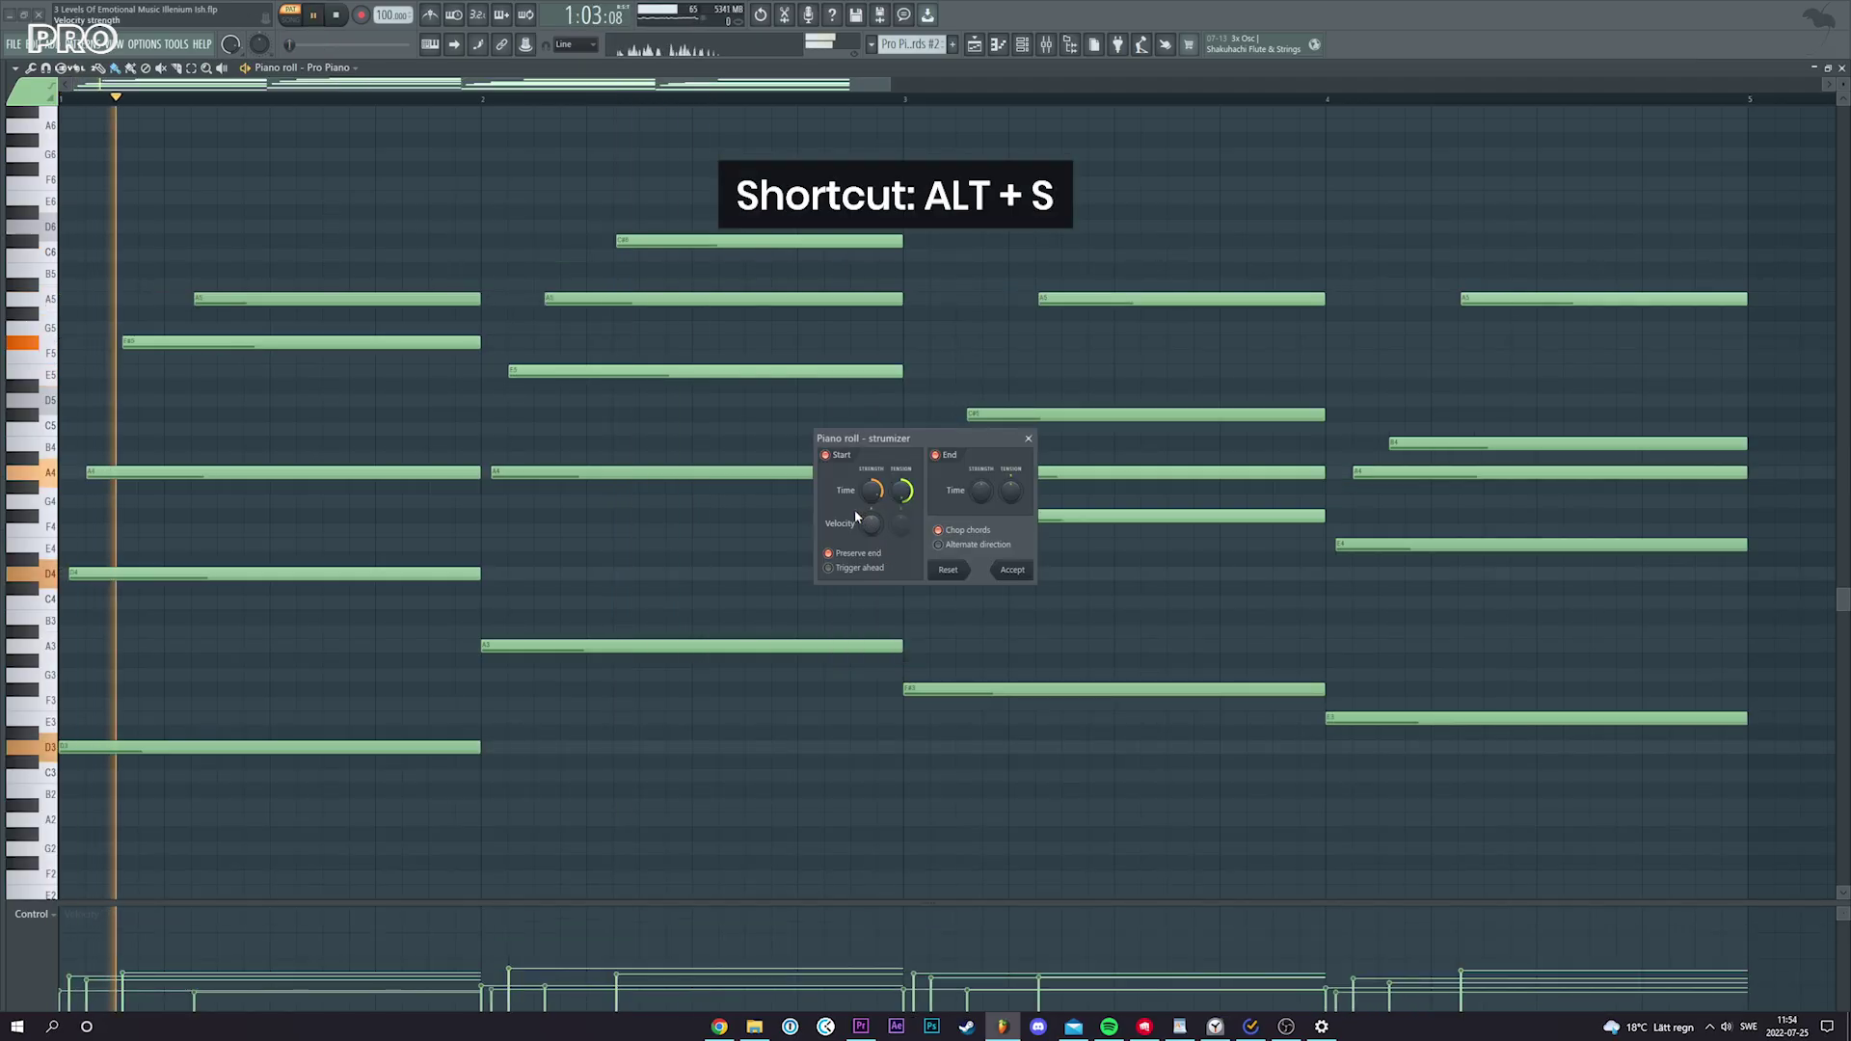
left_click_drag(872, 489, 872, 463)
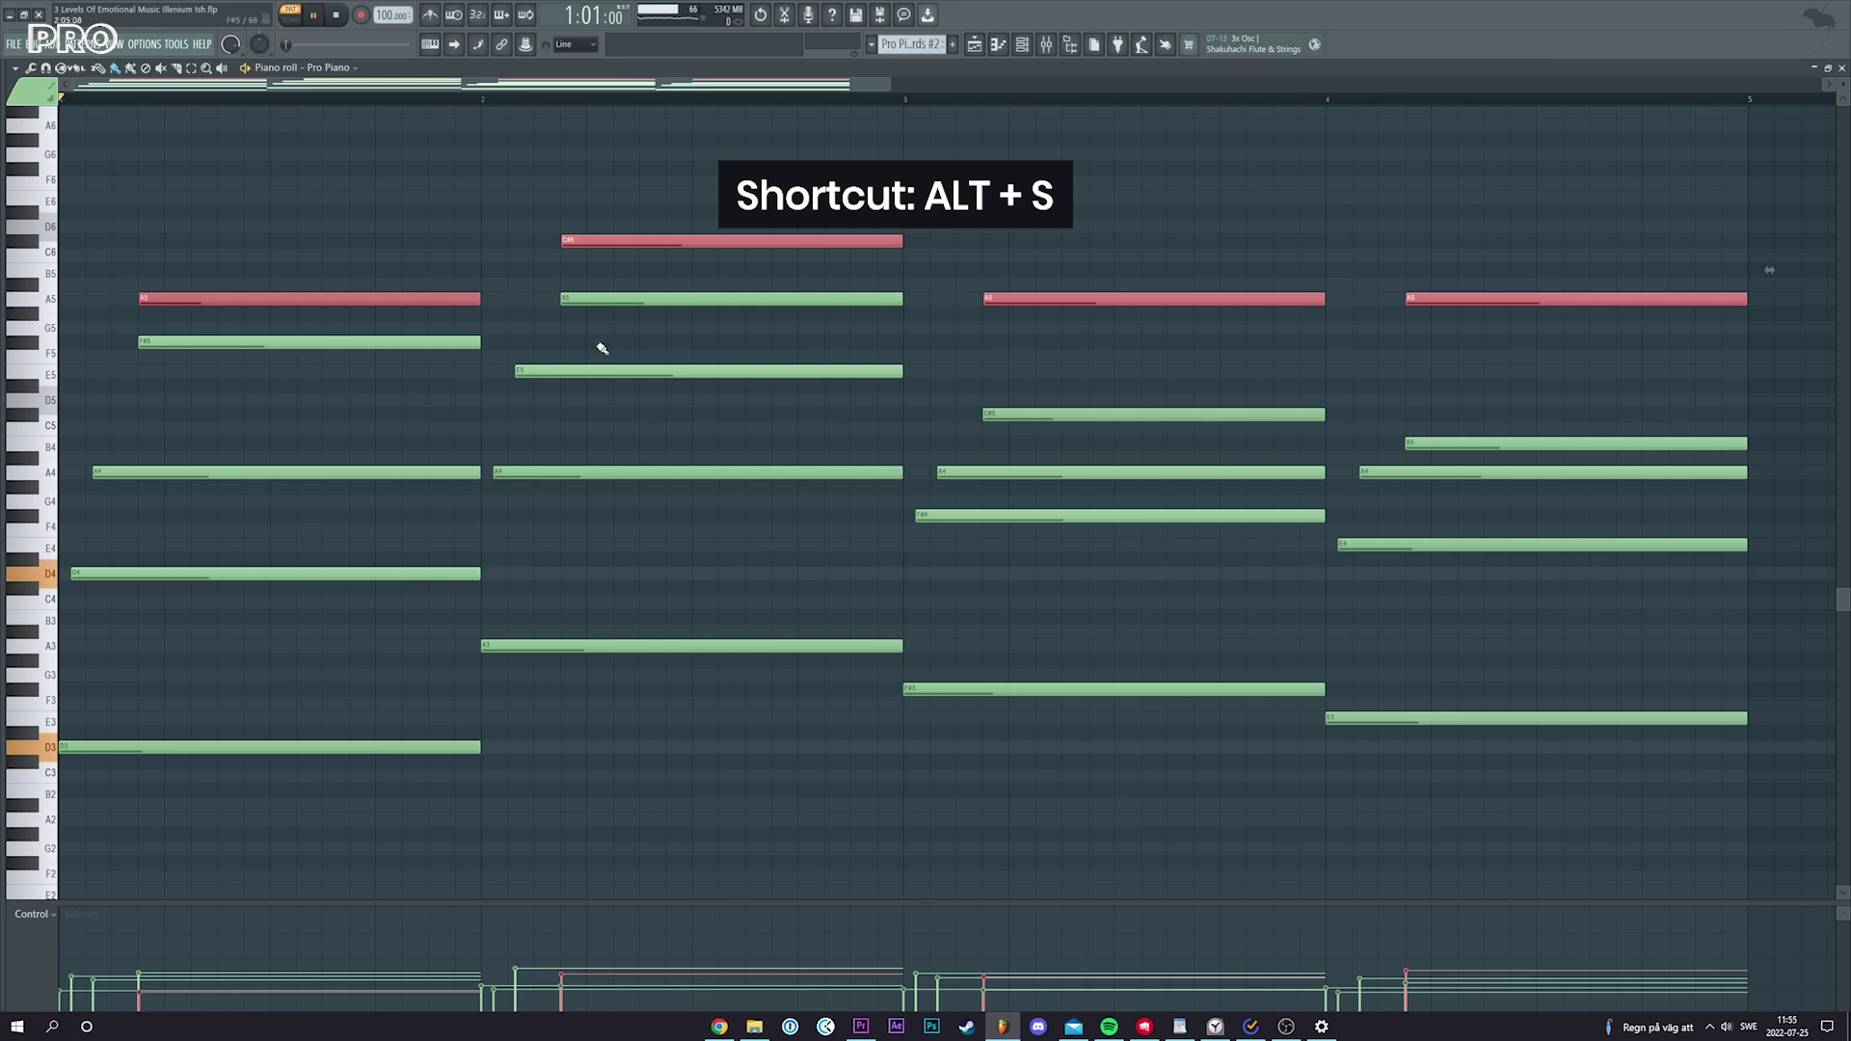
left_click(719, 343)
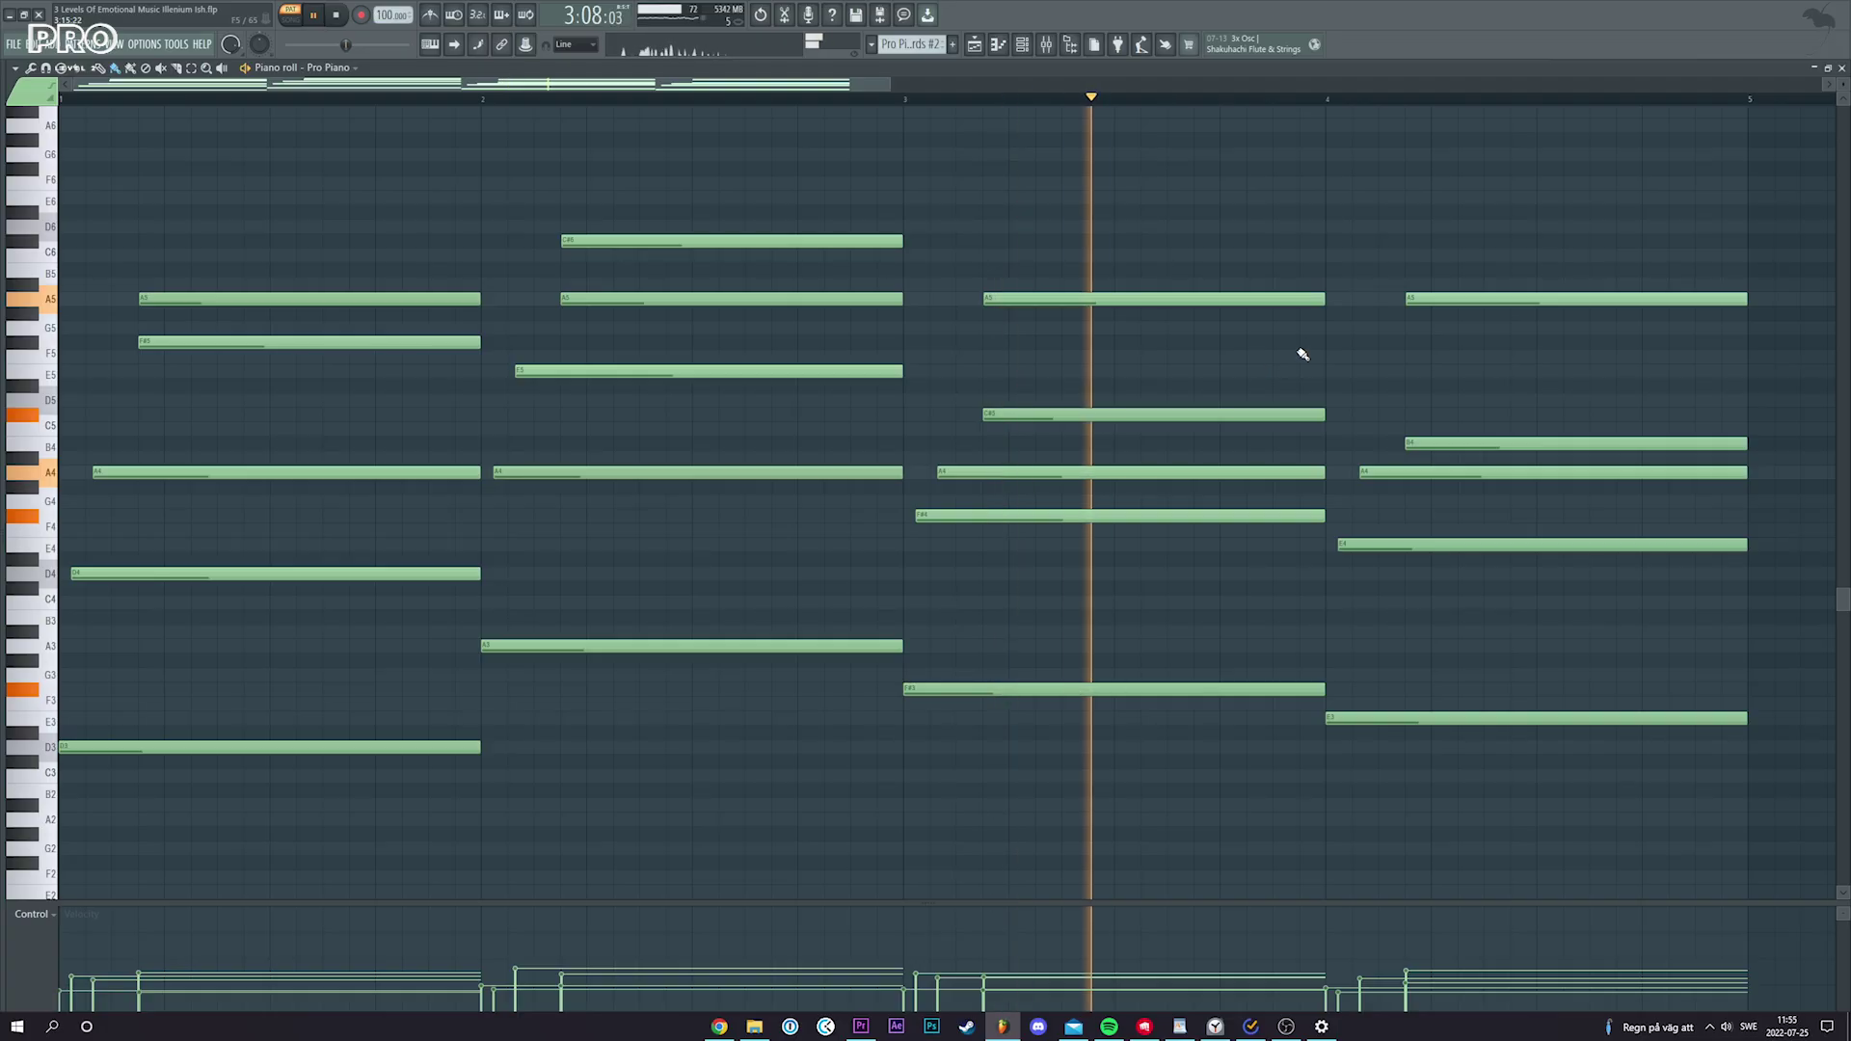
left_click(1655, 258)
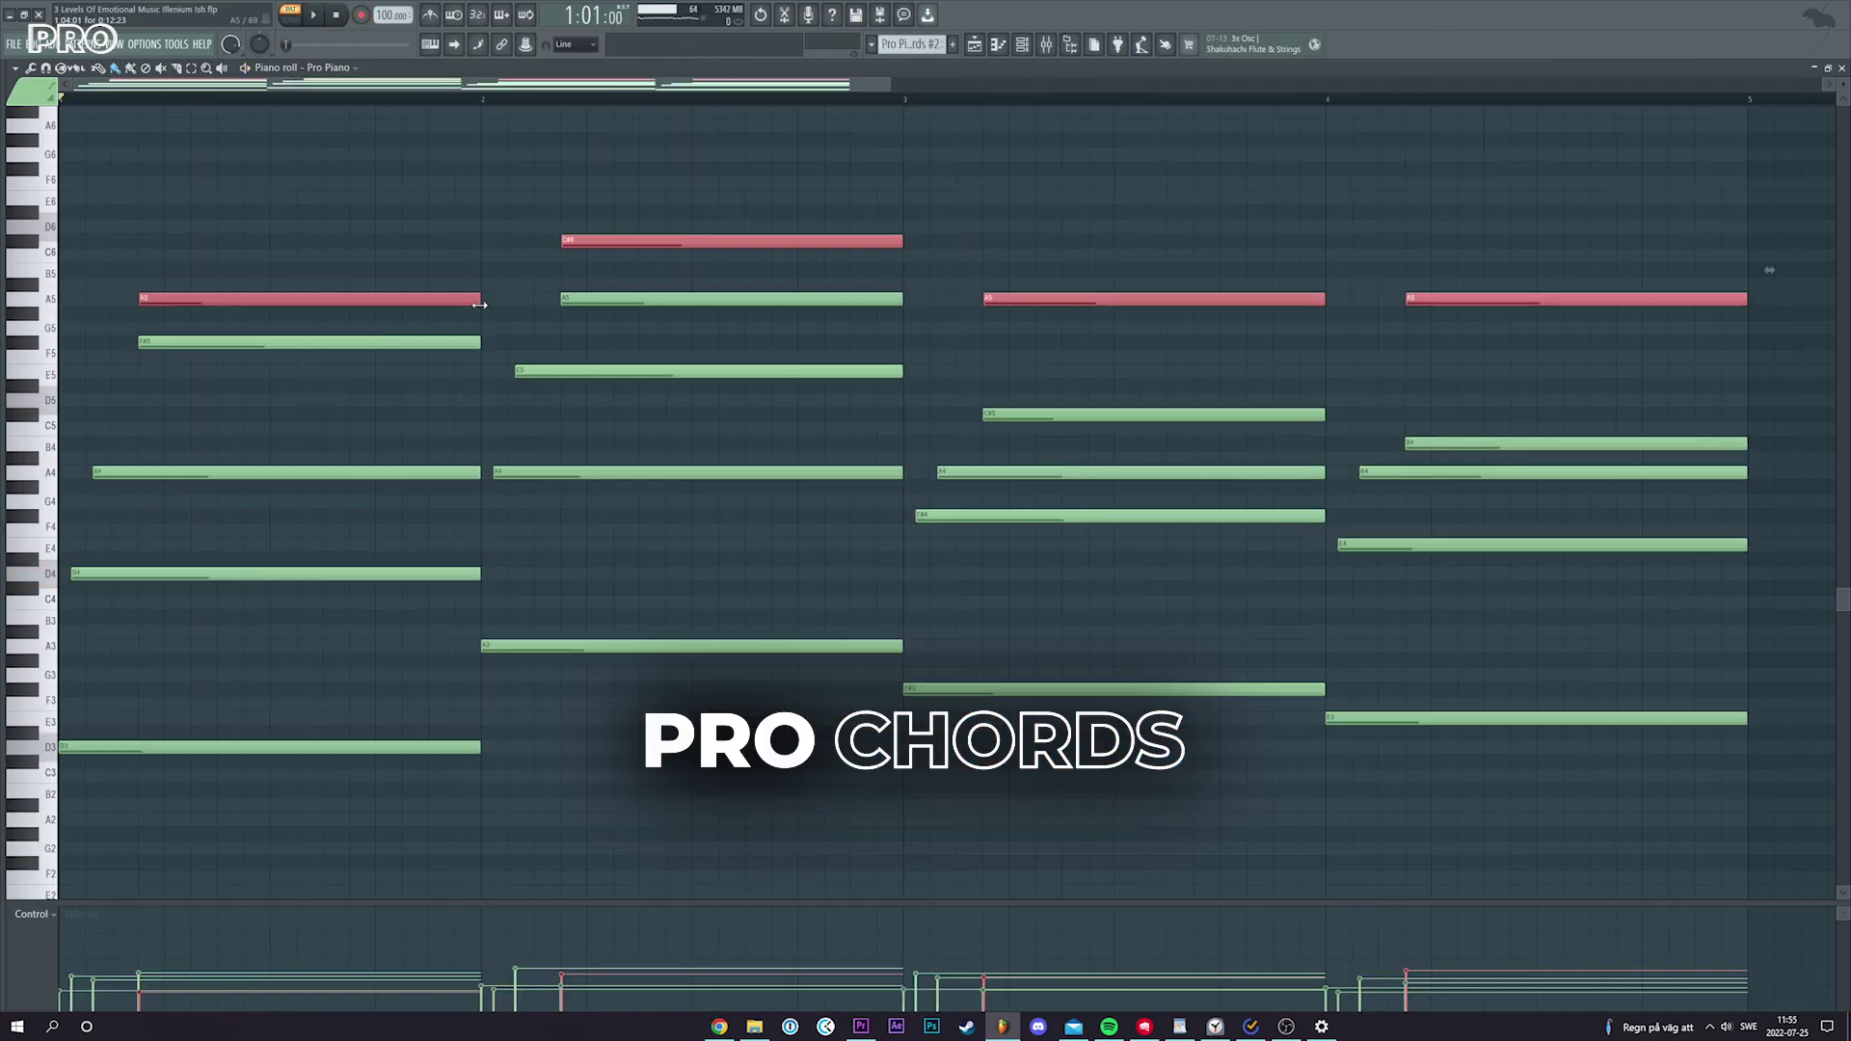
left_click(770, 349)
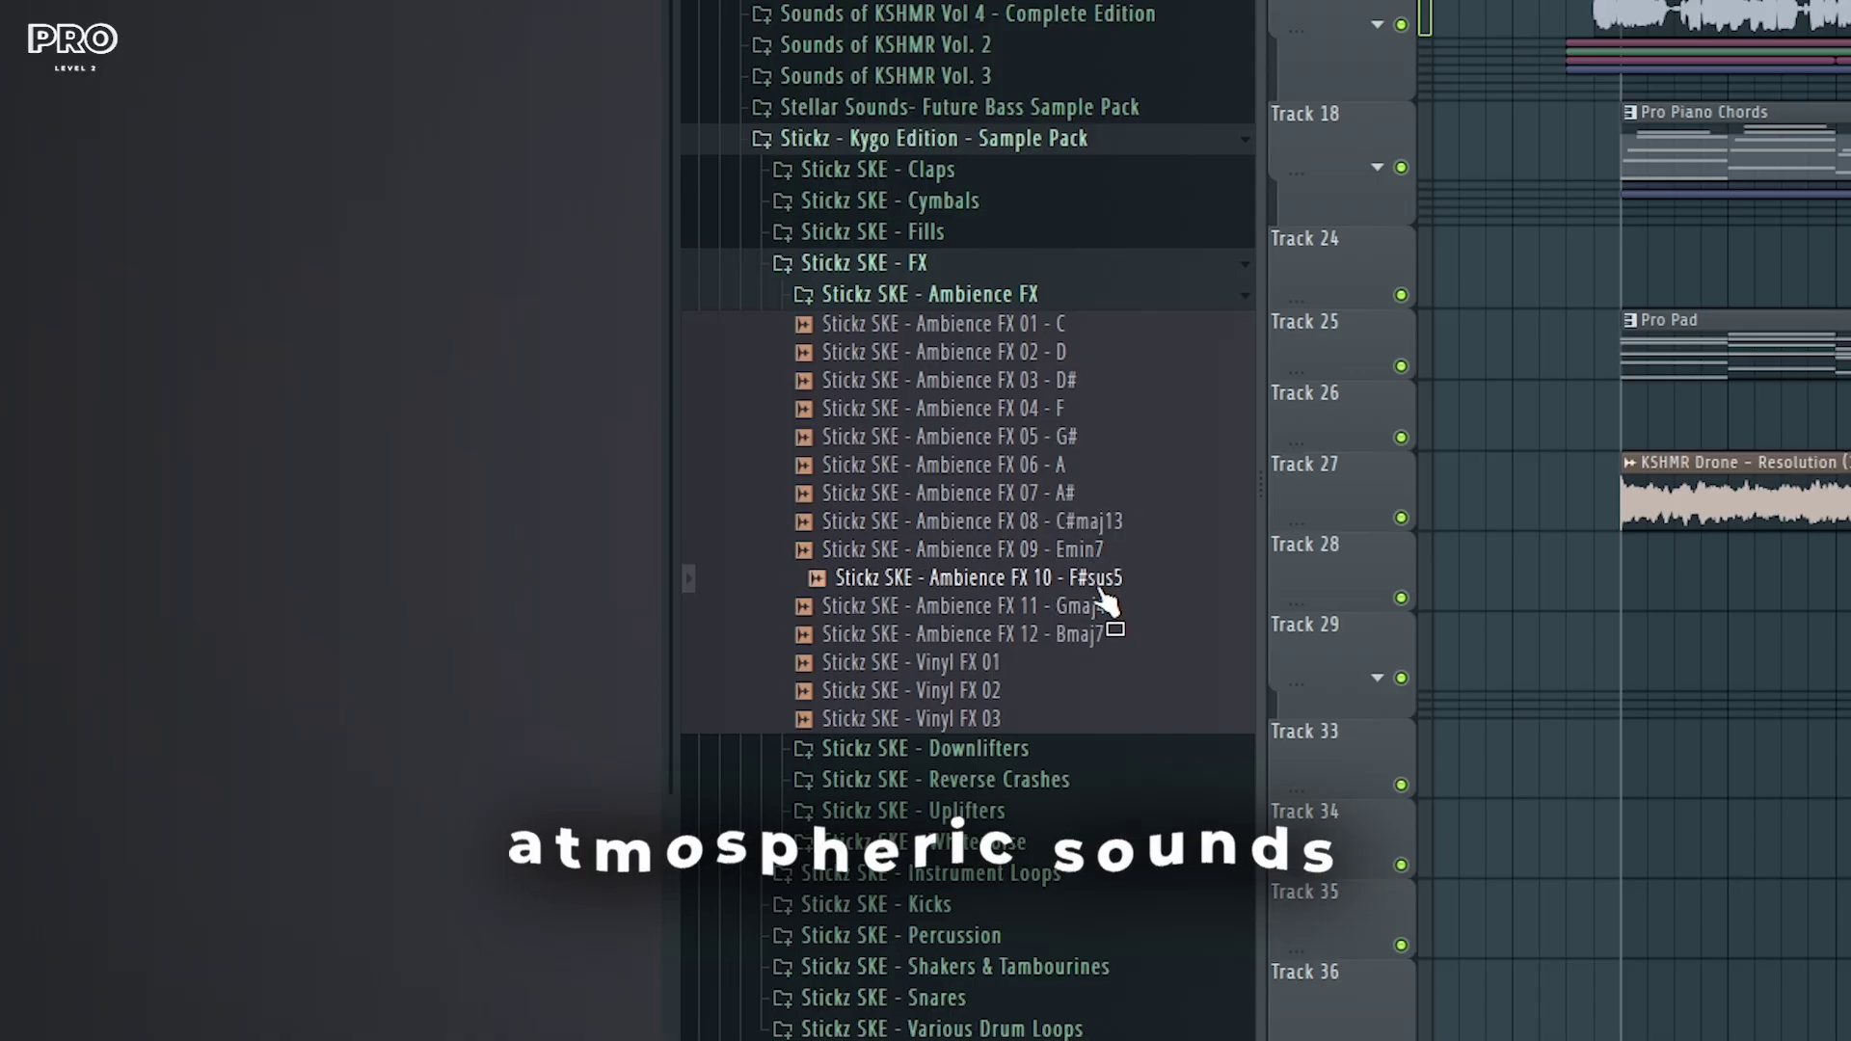
Audition the ambience samples in the Stickz SKE - Ambience FX folder
key("Up")
key("Up")
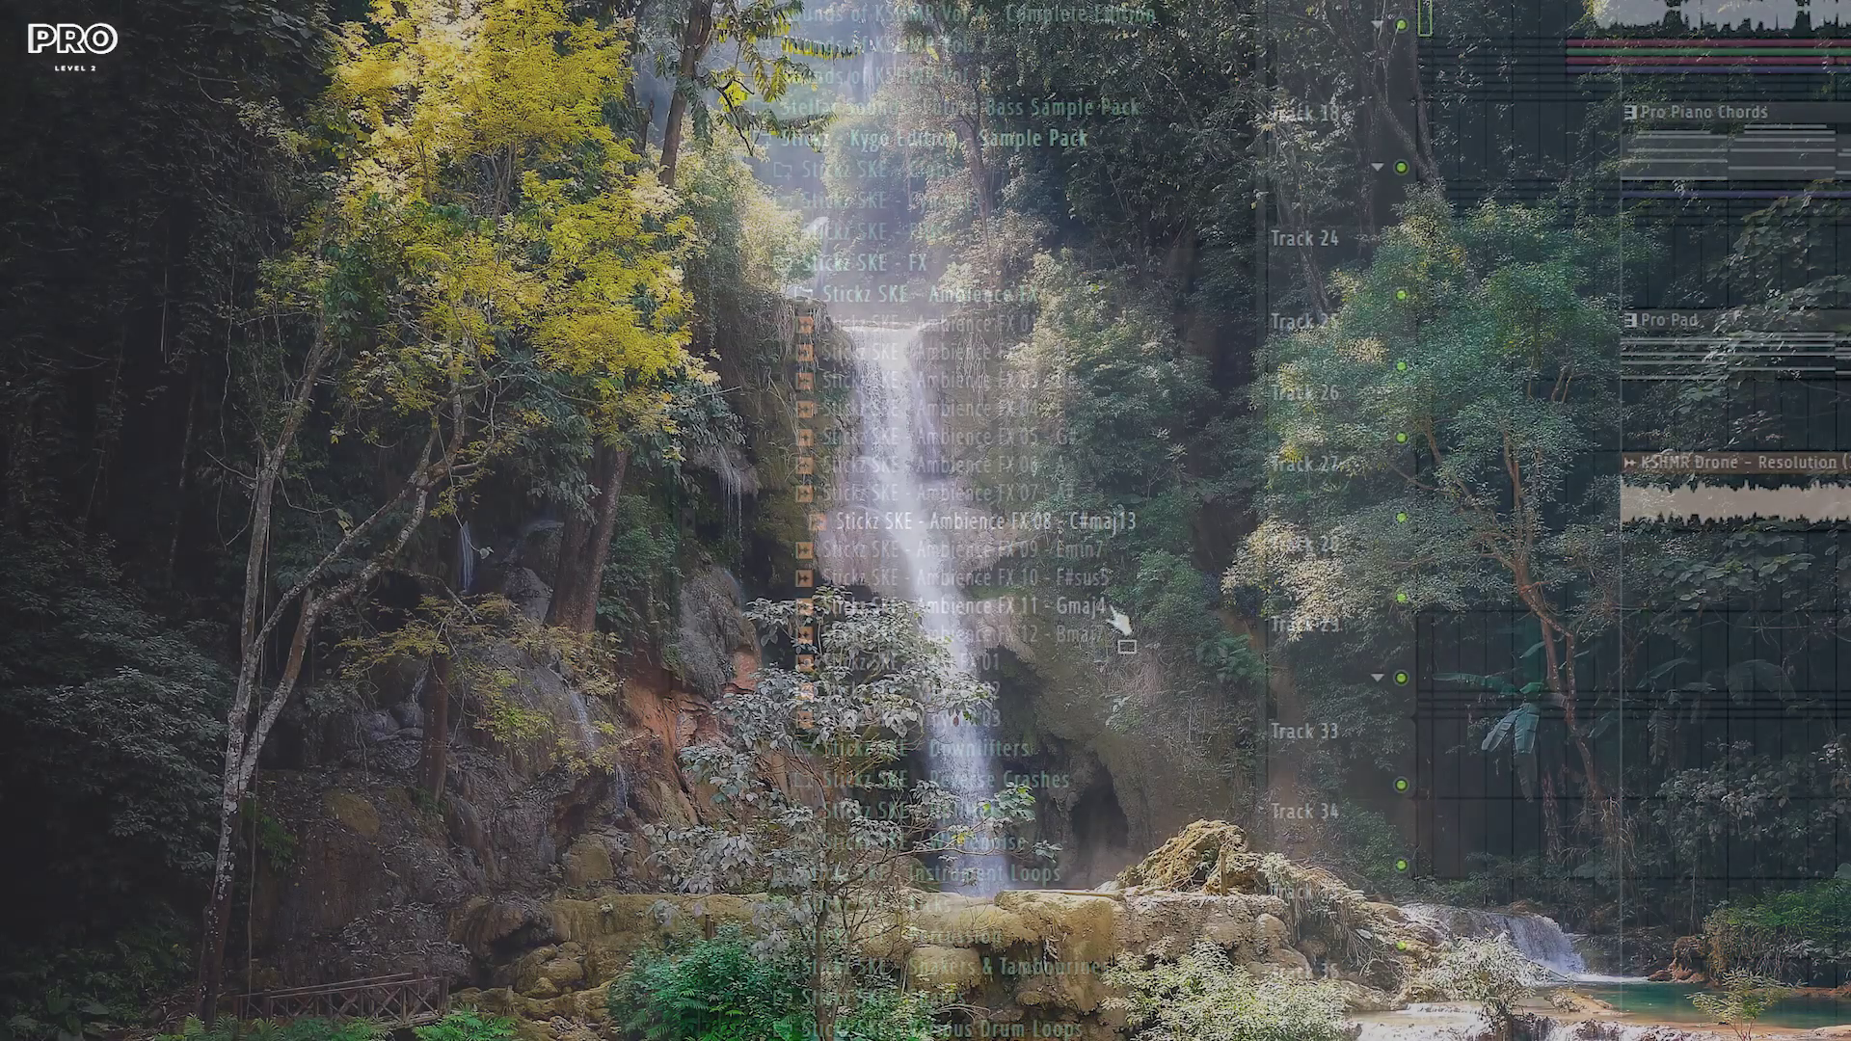
key("Down")
key("Down")
key("Down")
key("Down")
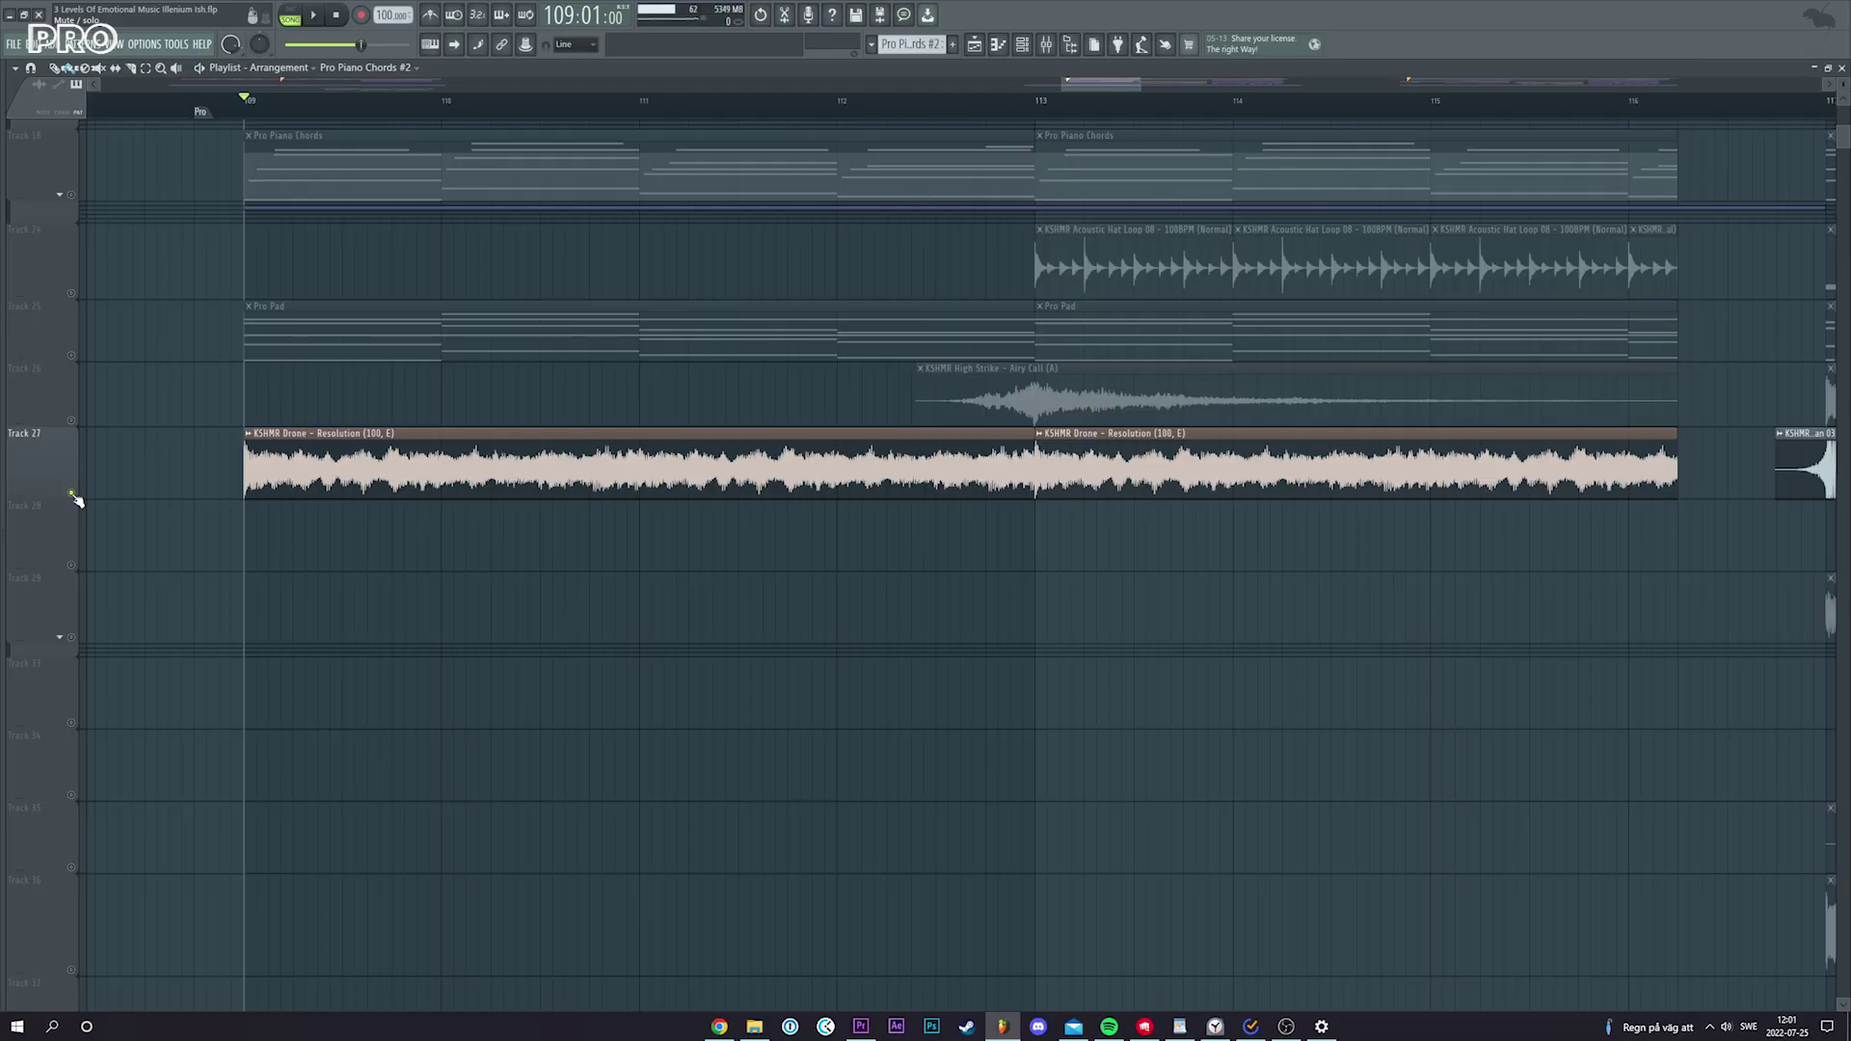
Play back the KSHMR Drone clips on their own and the Pro section with its piano, pad and hat layers
key("space")
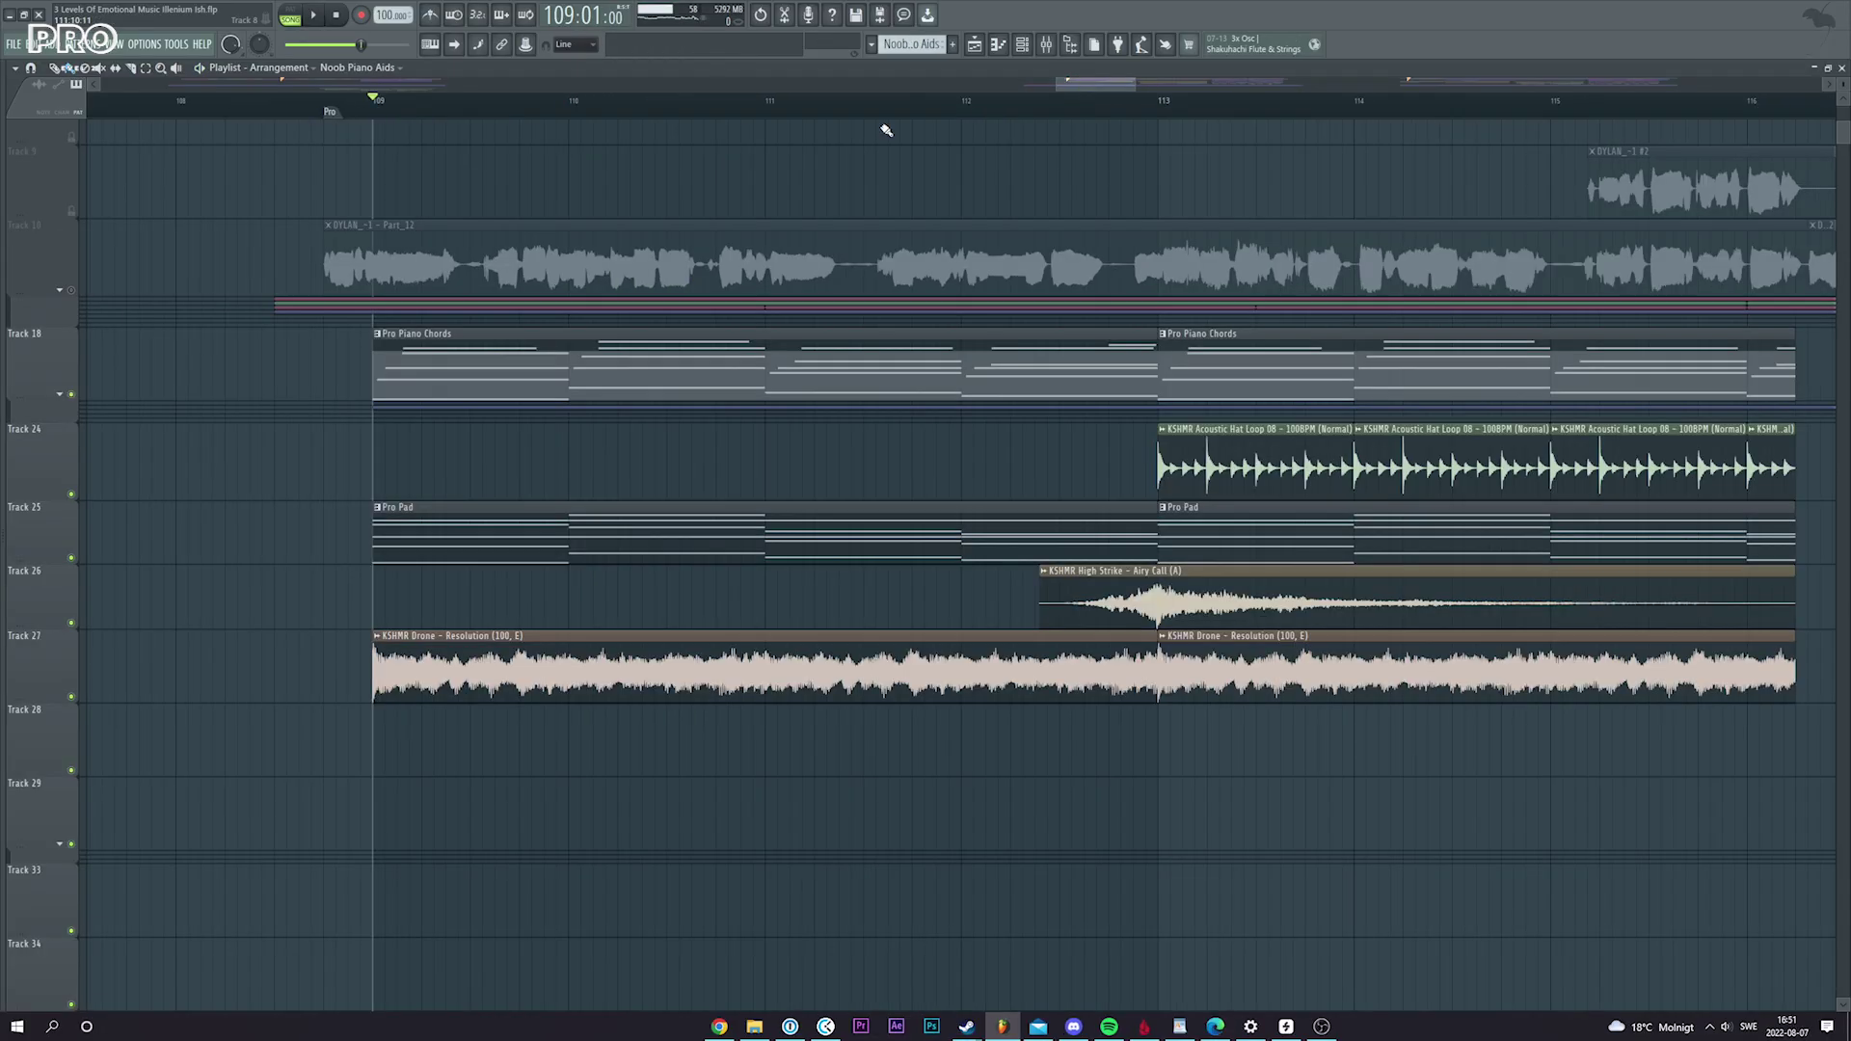
key("space")
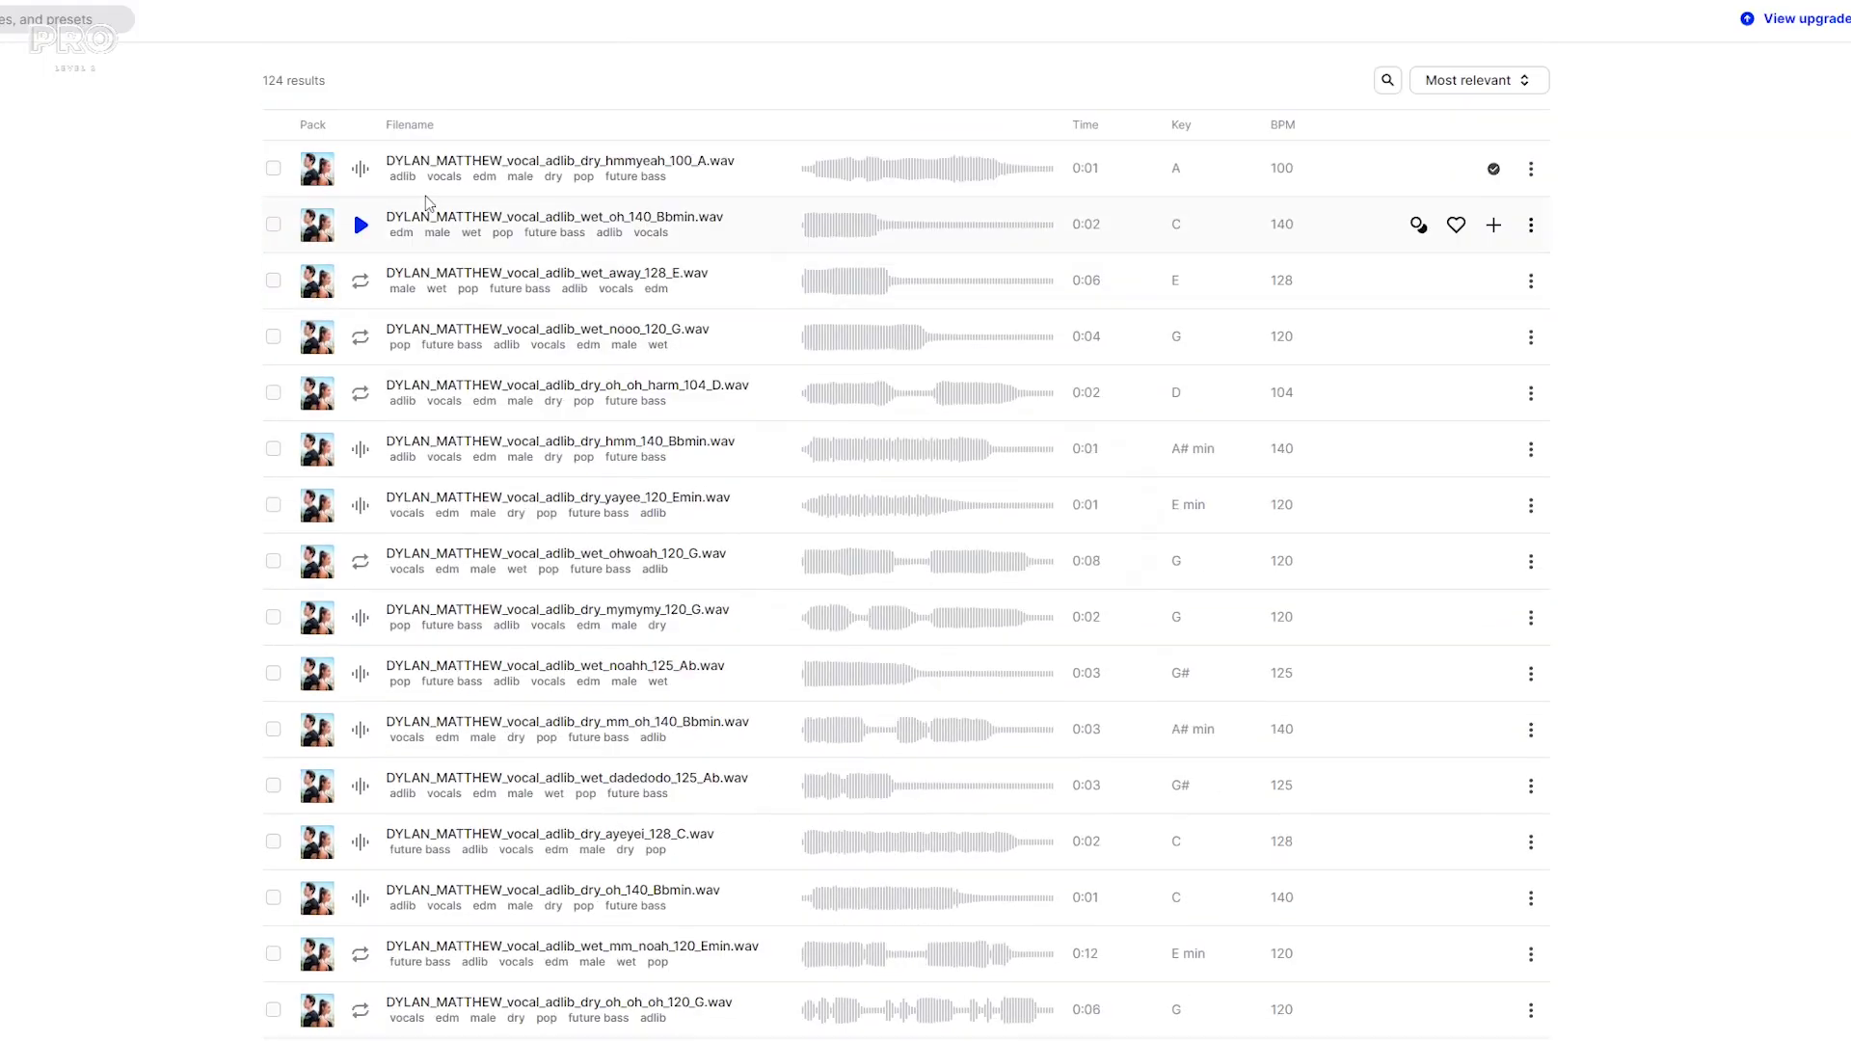
Switch to the online sample library and preview the vocal adlib samples in the results one after another
key("Down")
key("Down")
key("Down")
key("Down")
key("Down")
key("Down")
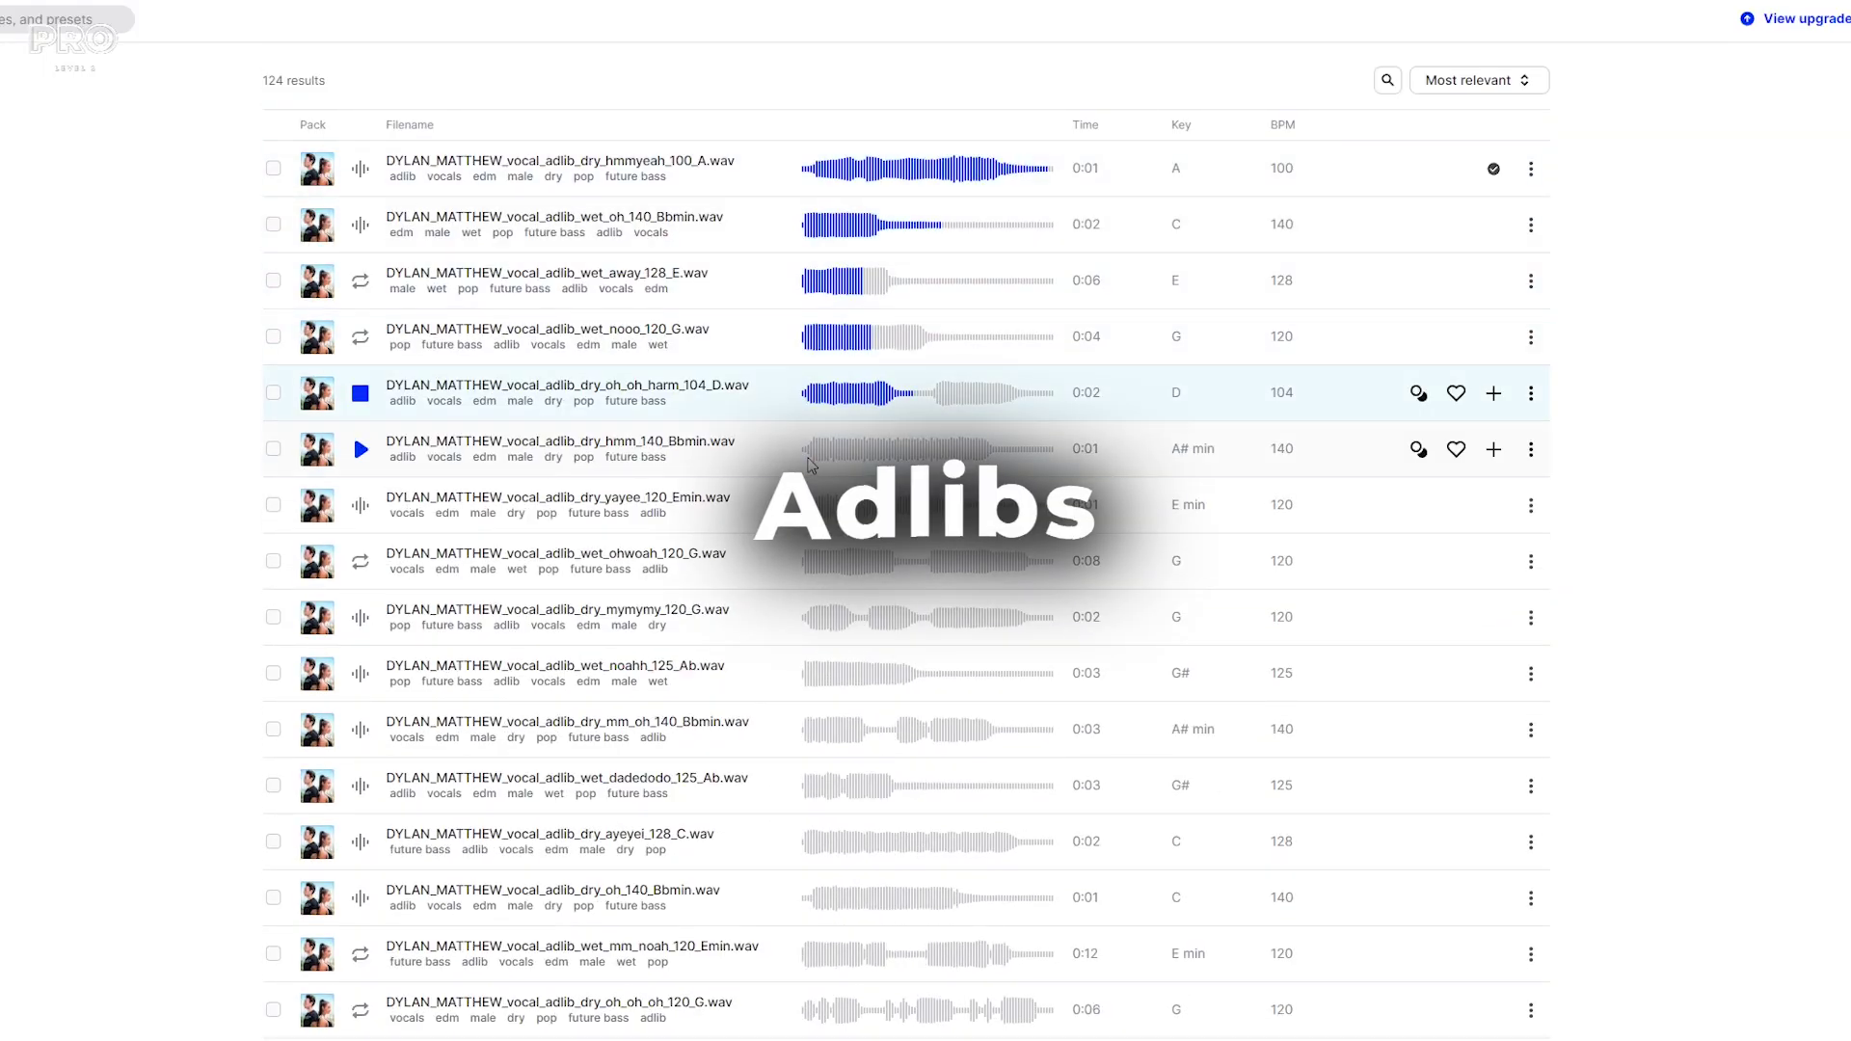
key("Down")
key("Down")
key("Down")
key("Down")
key("Down")
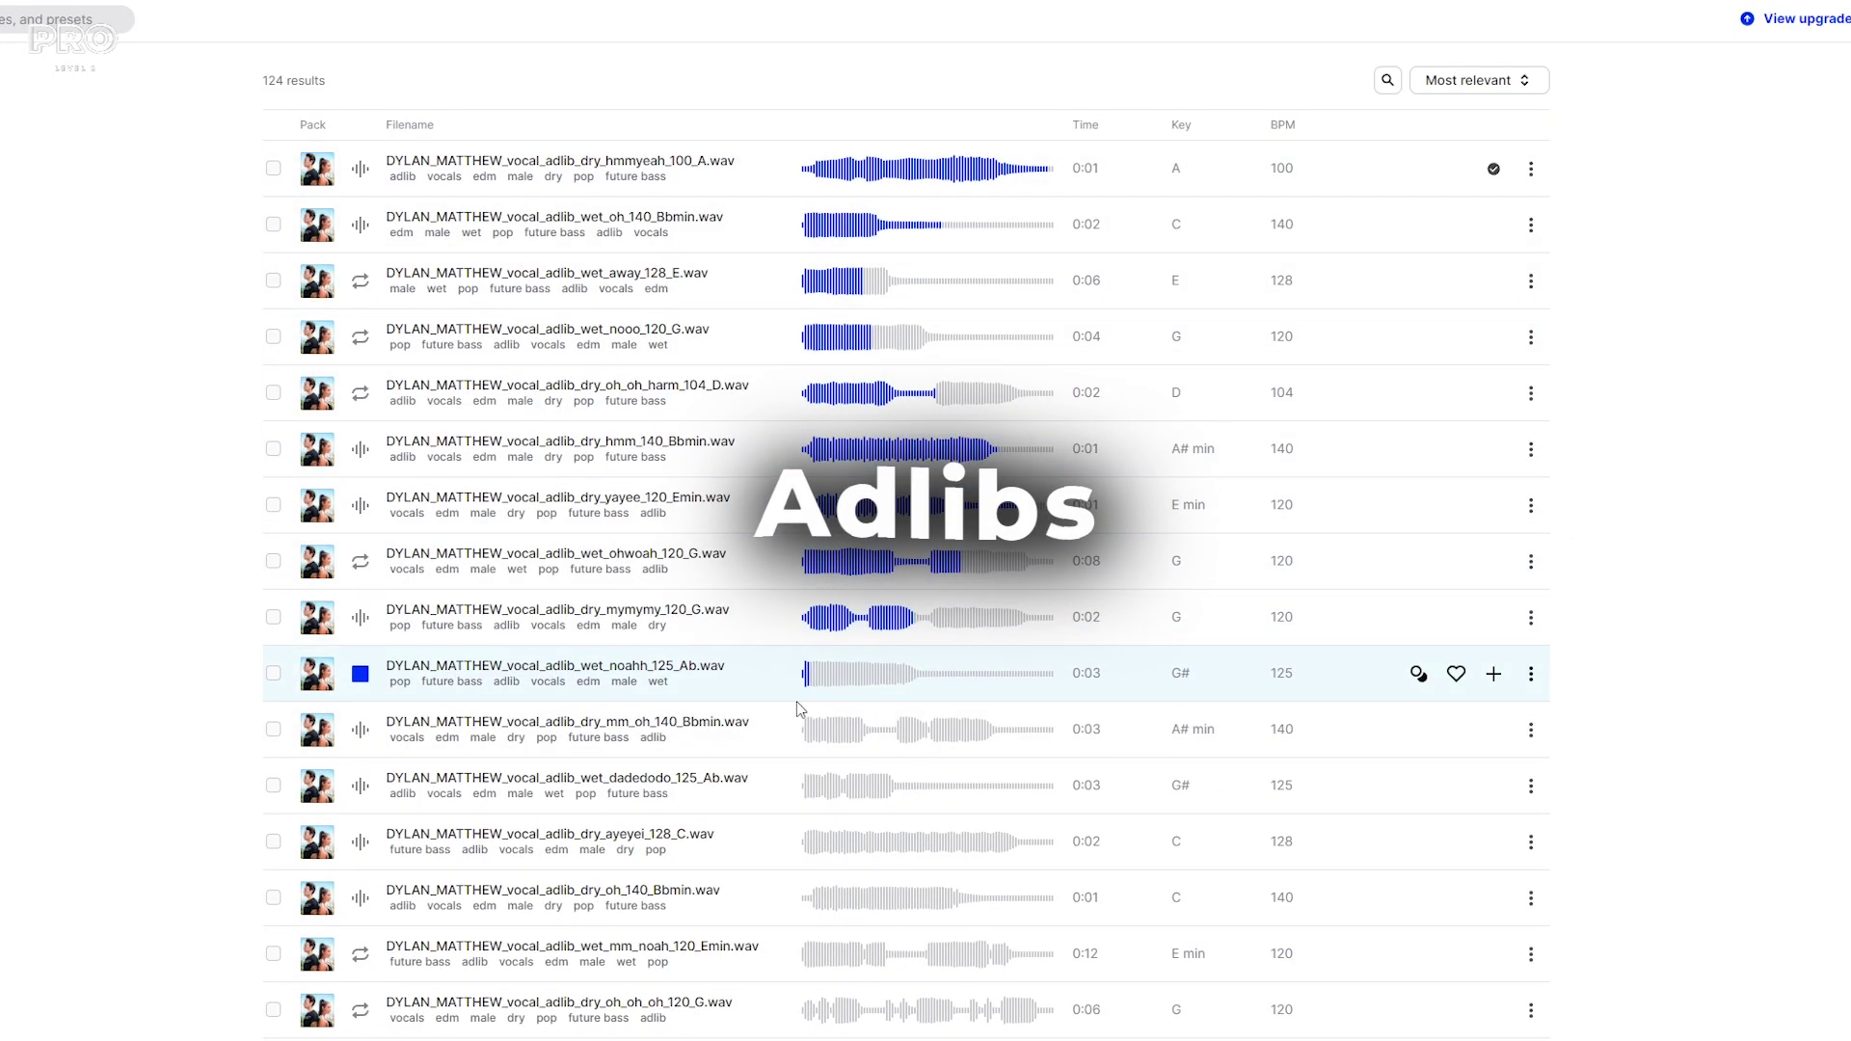
key("Down")
key("Down")
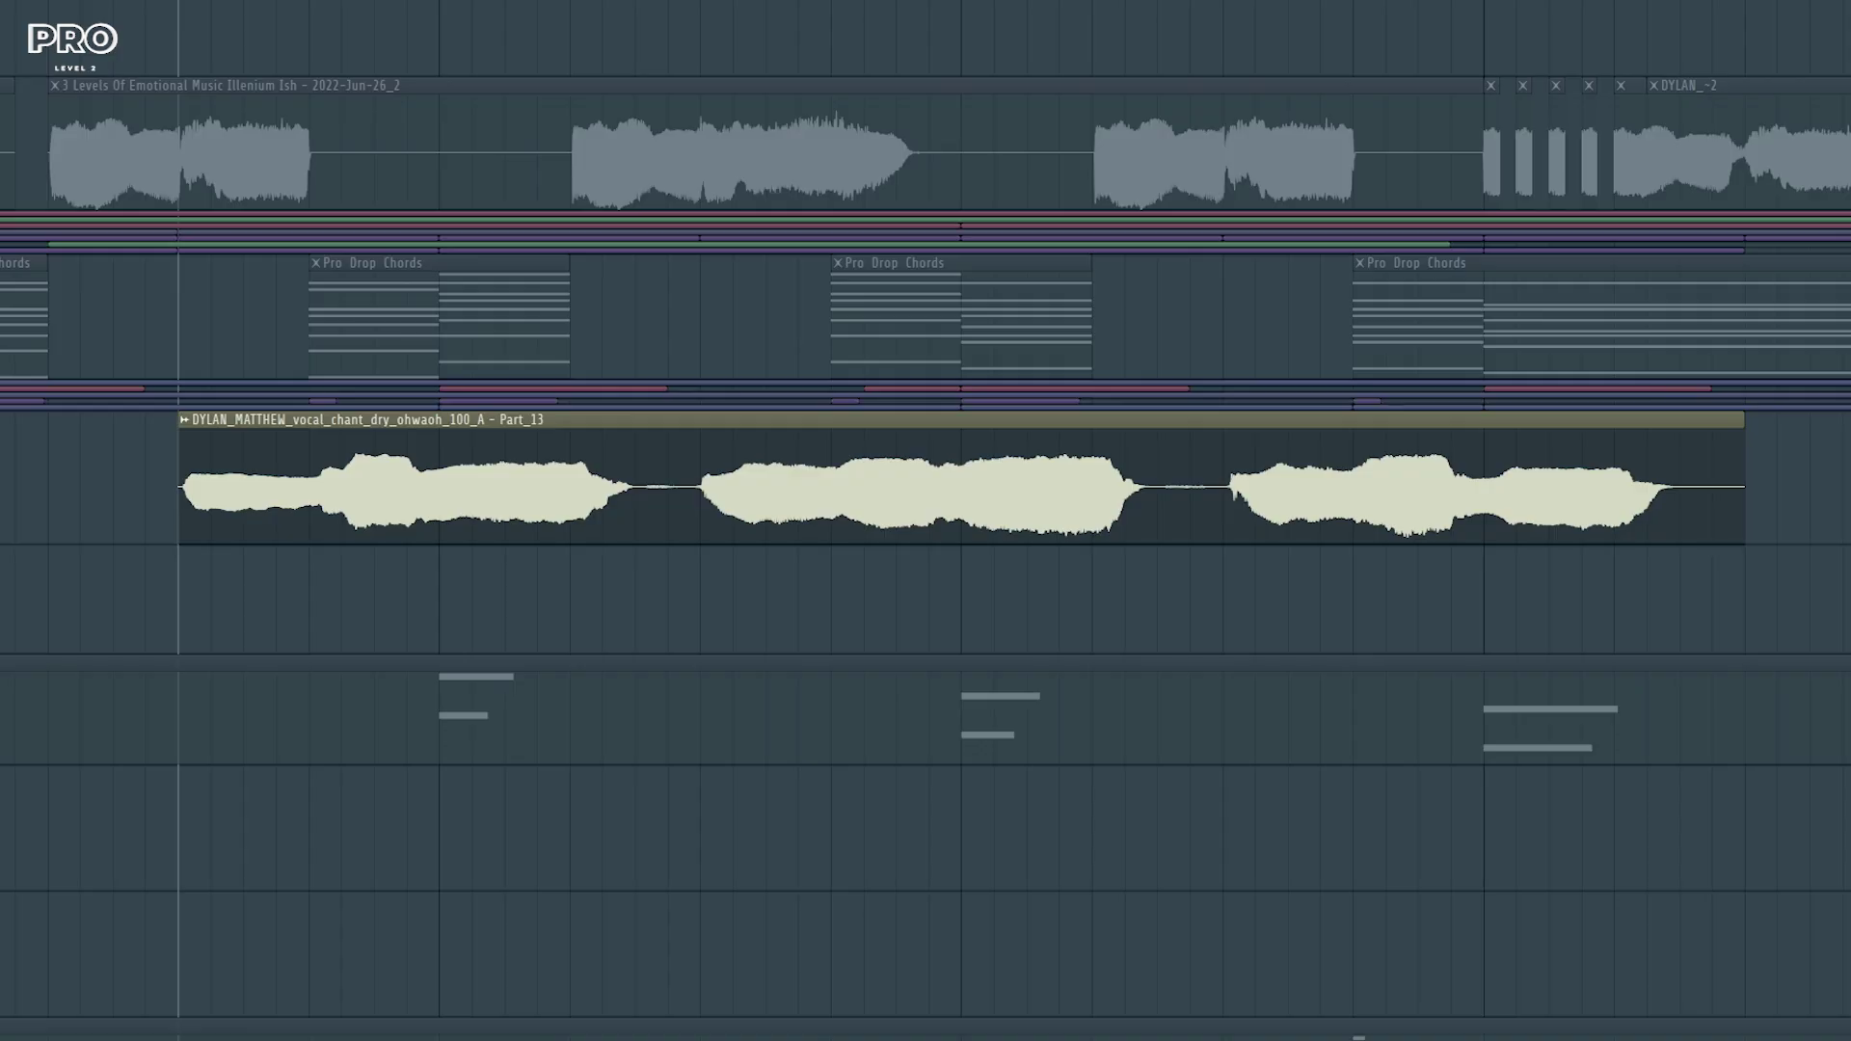
Listen to the vocal chant clip on Track 24, adjust its time-stretching pitch, and play it through the ValhallaVintageVerb Bright Hall reverb
key("space")
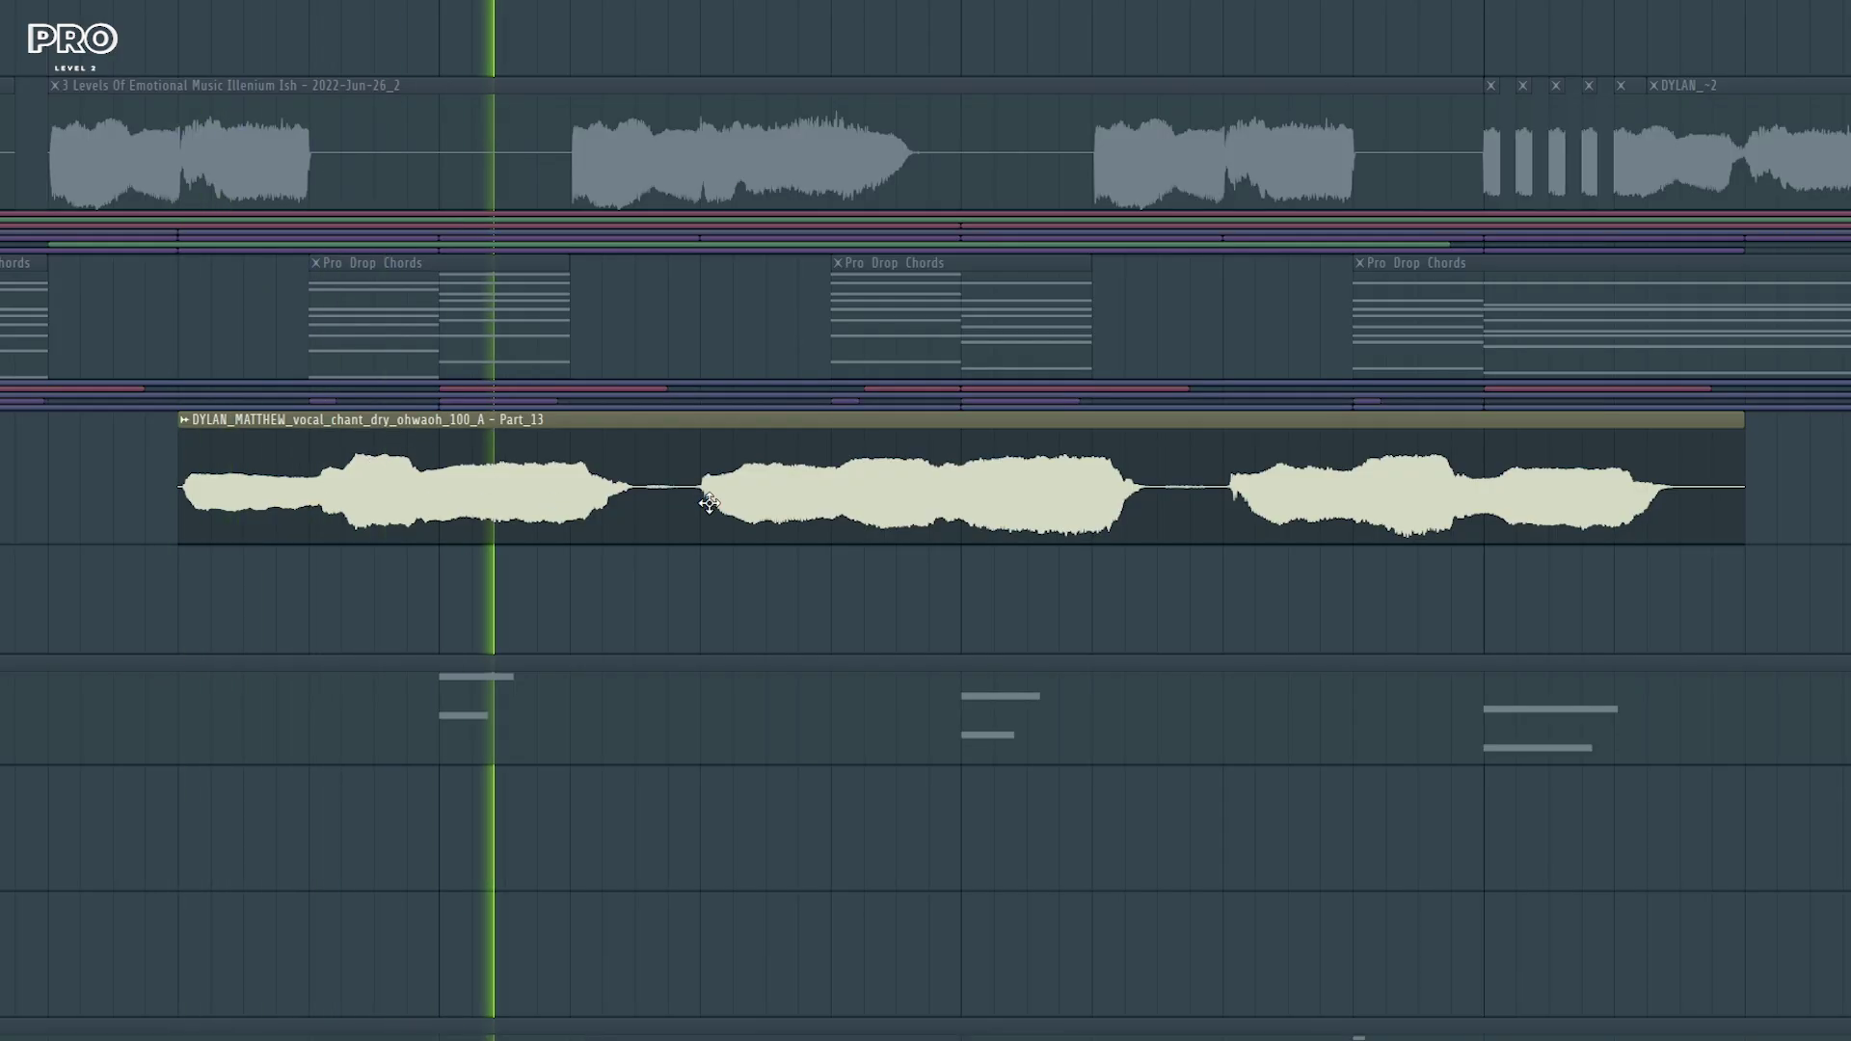
key("space")
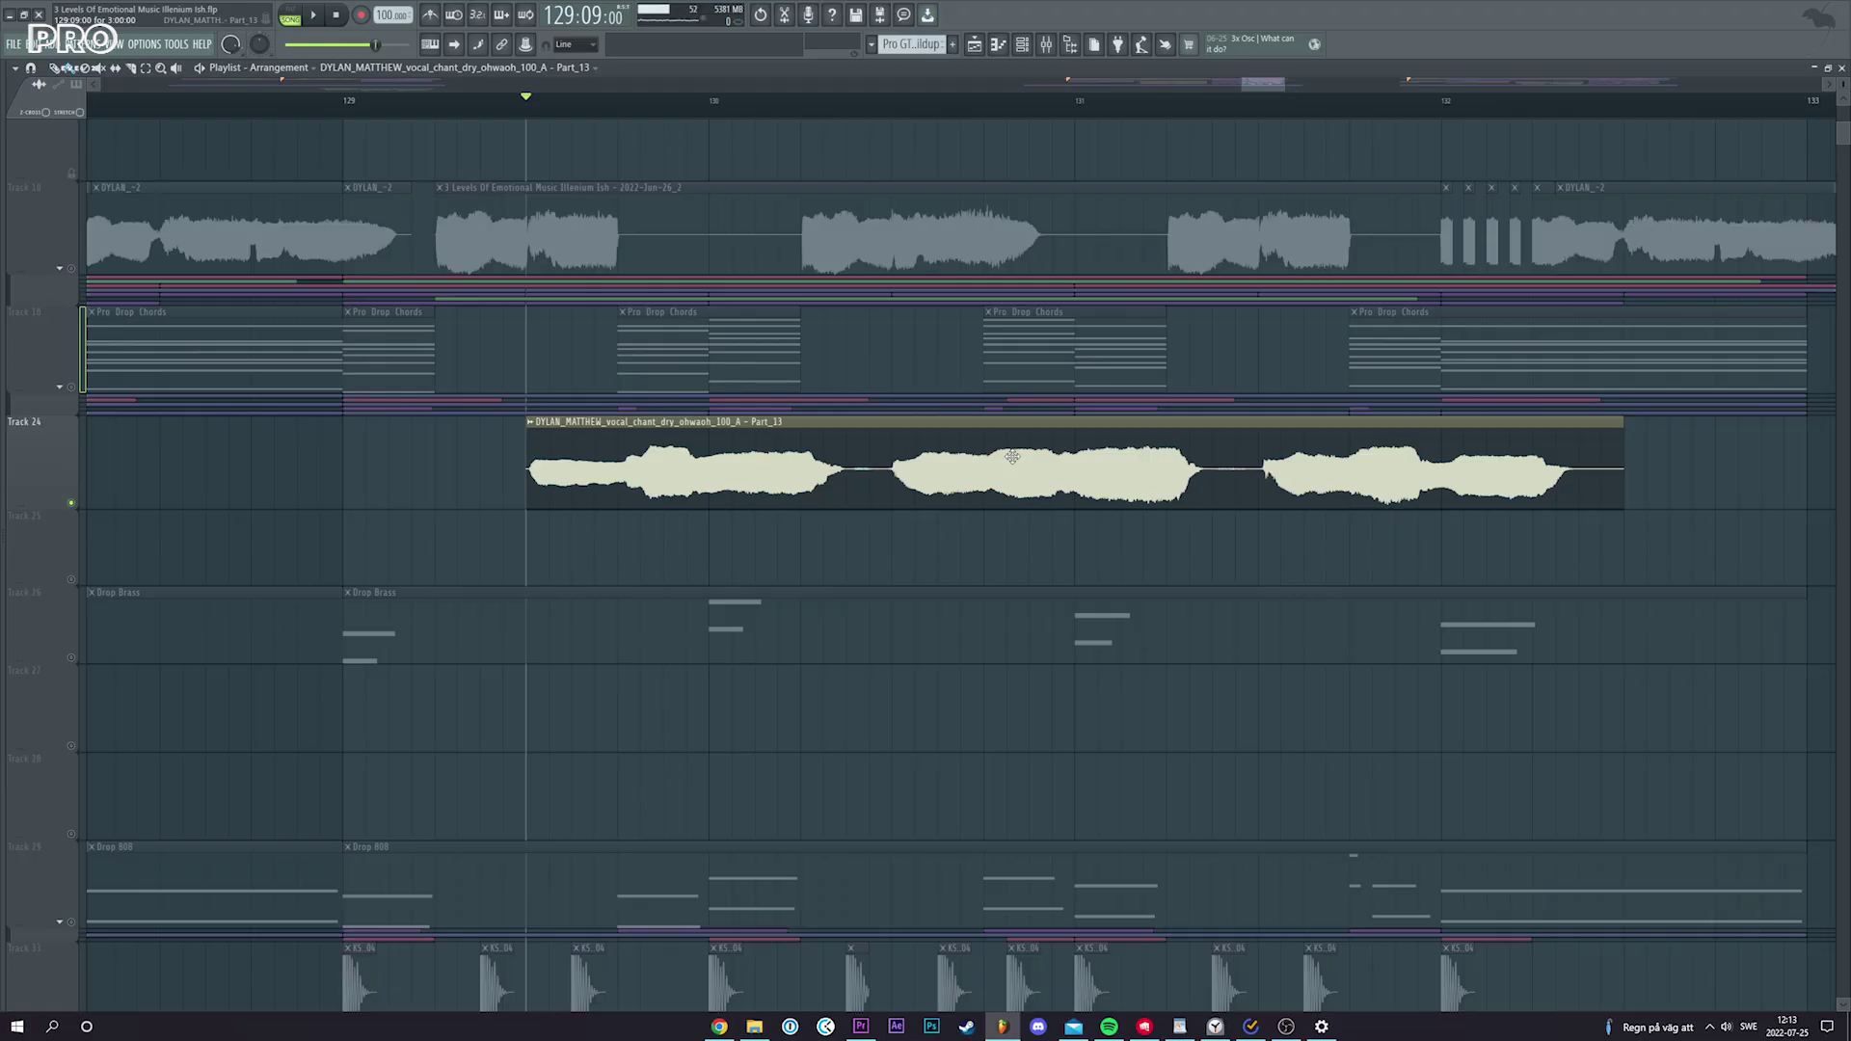
double_click(1013, 456)
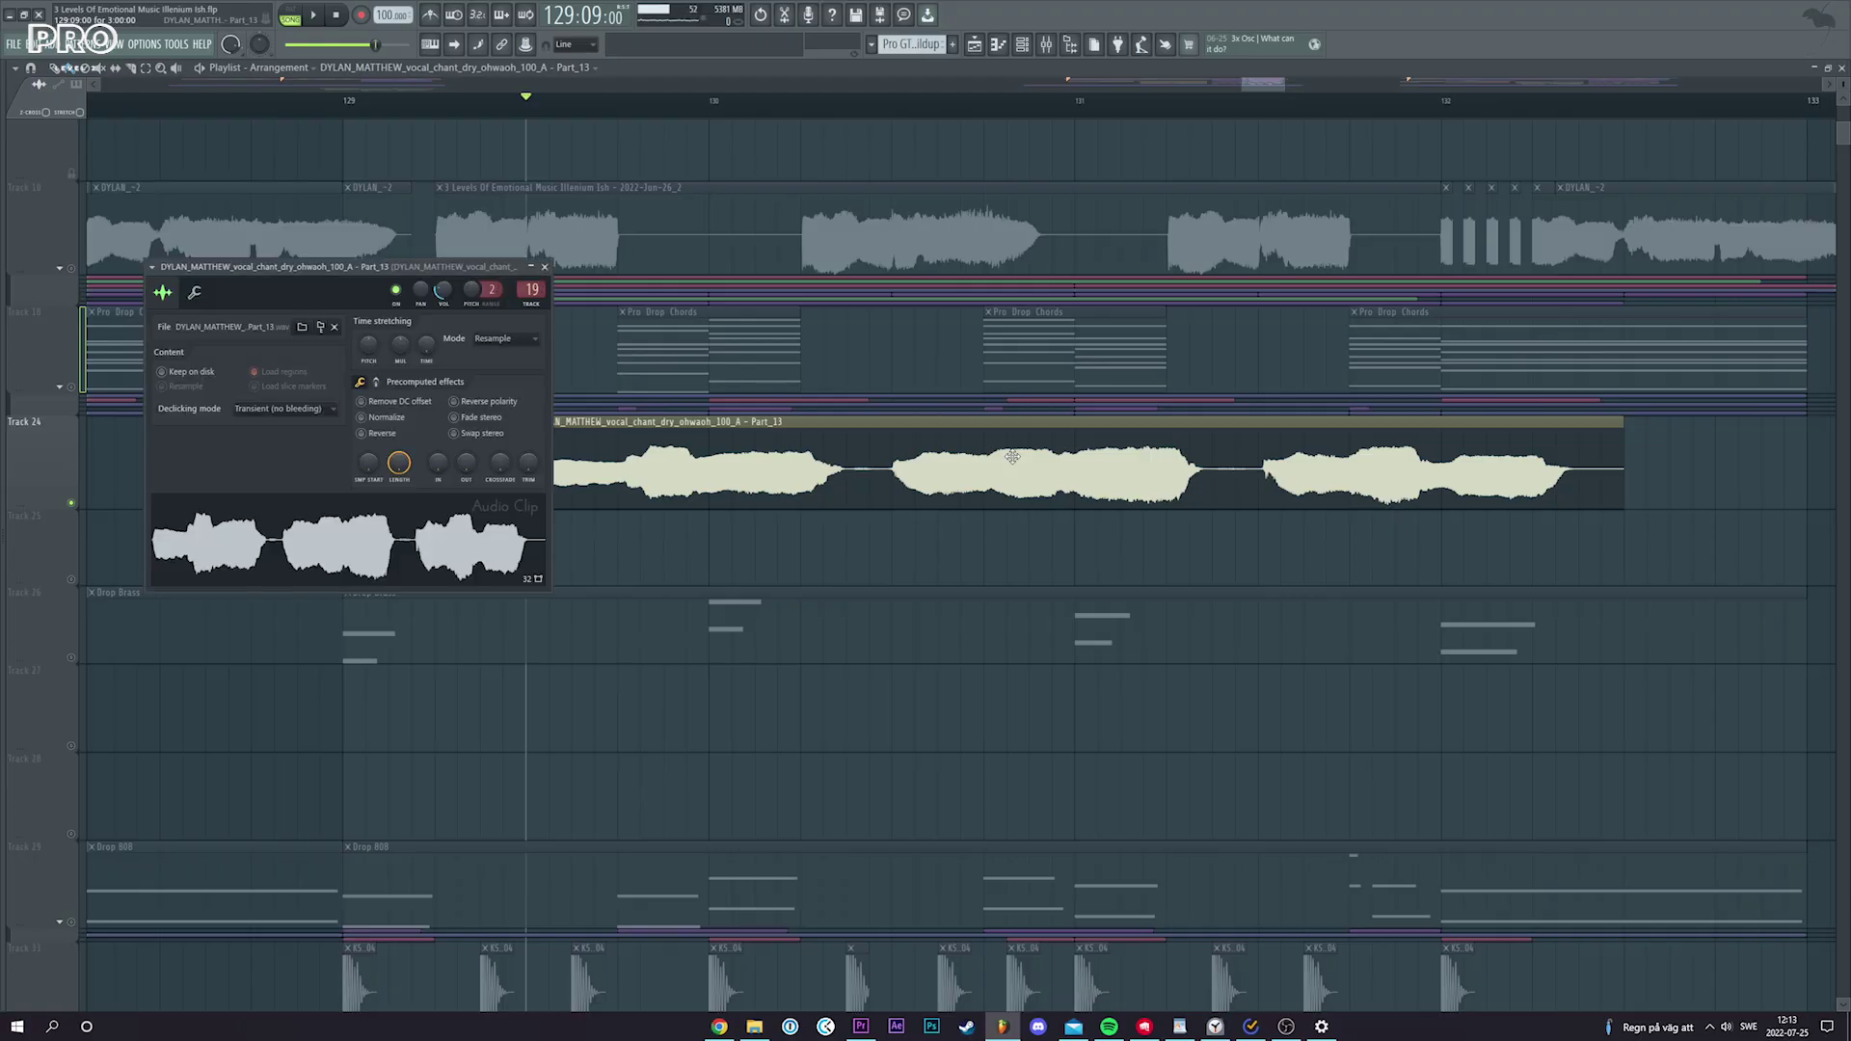
left_click(374, 349)
left_click_drag(541, 160, 573, 235)
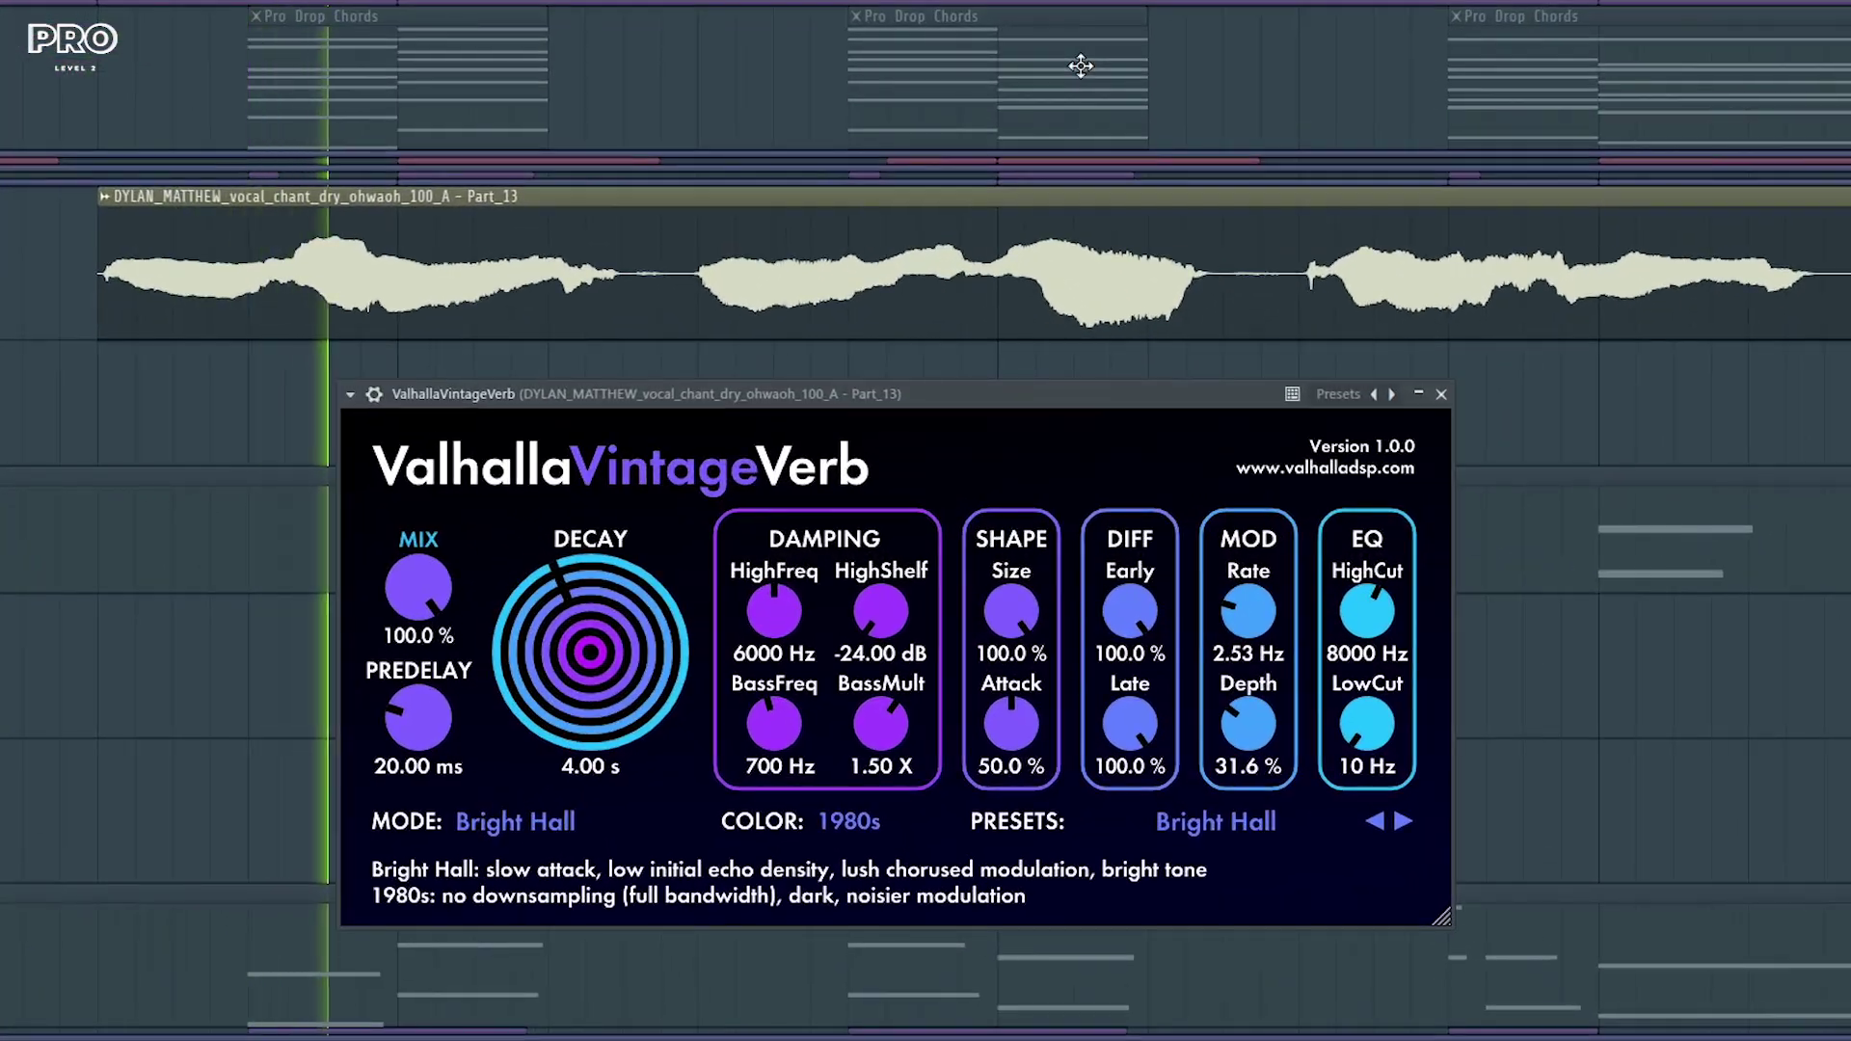
key("space")
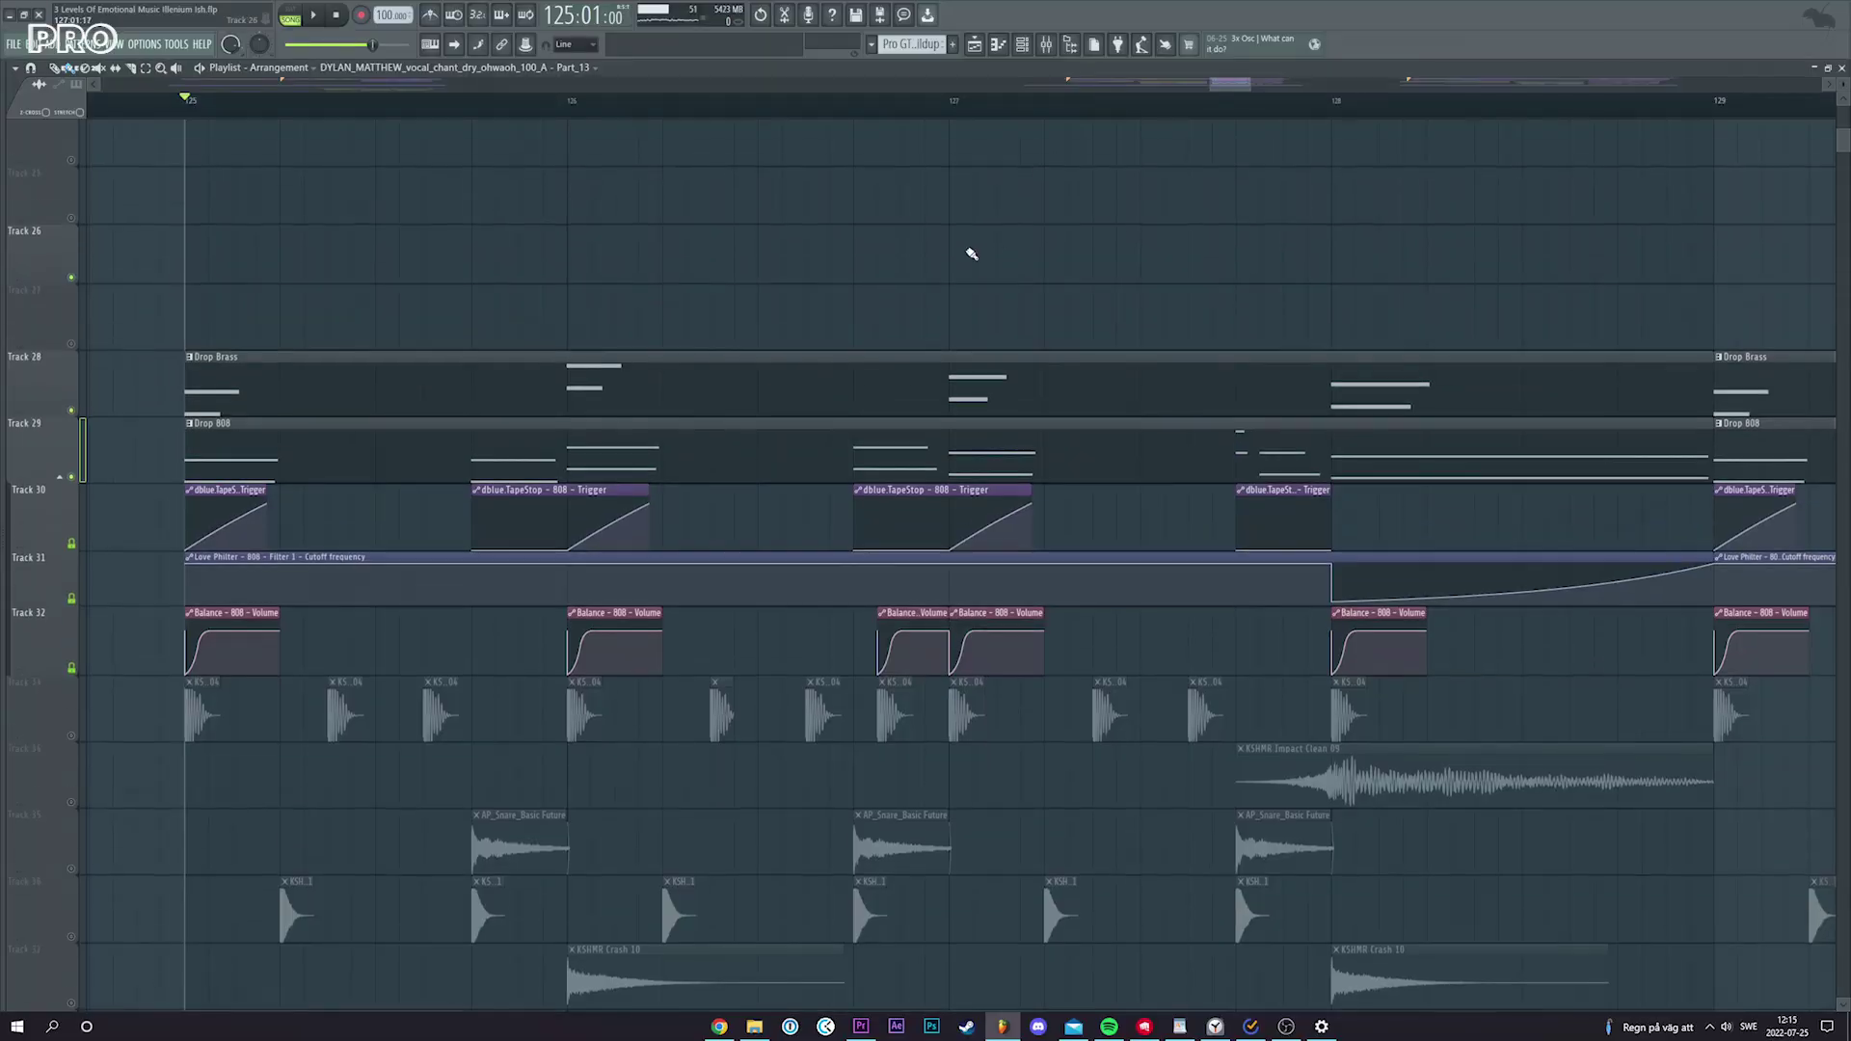
Examine the Pro arrangement during playback, from the piano chord section through the build-up to the drop
scroll(930, 282, "up", 3)
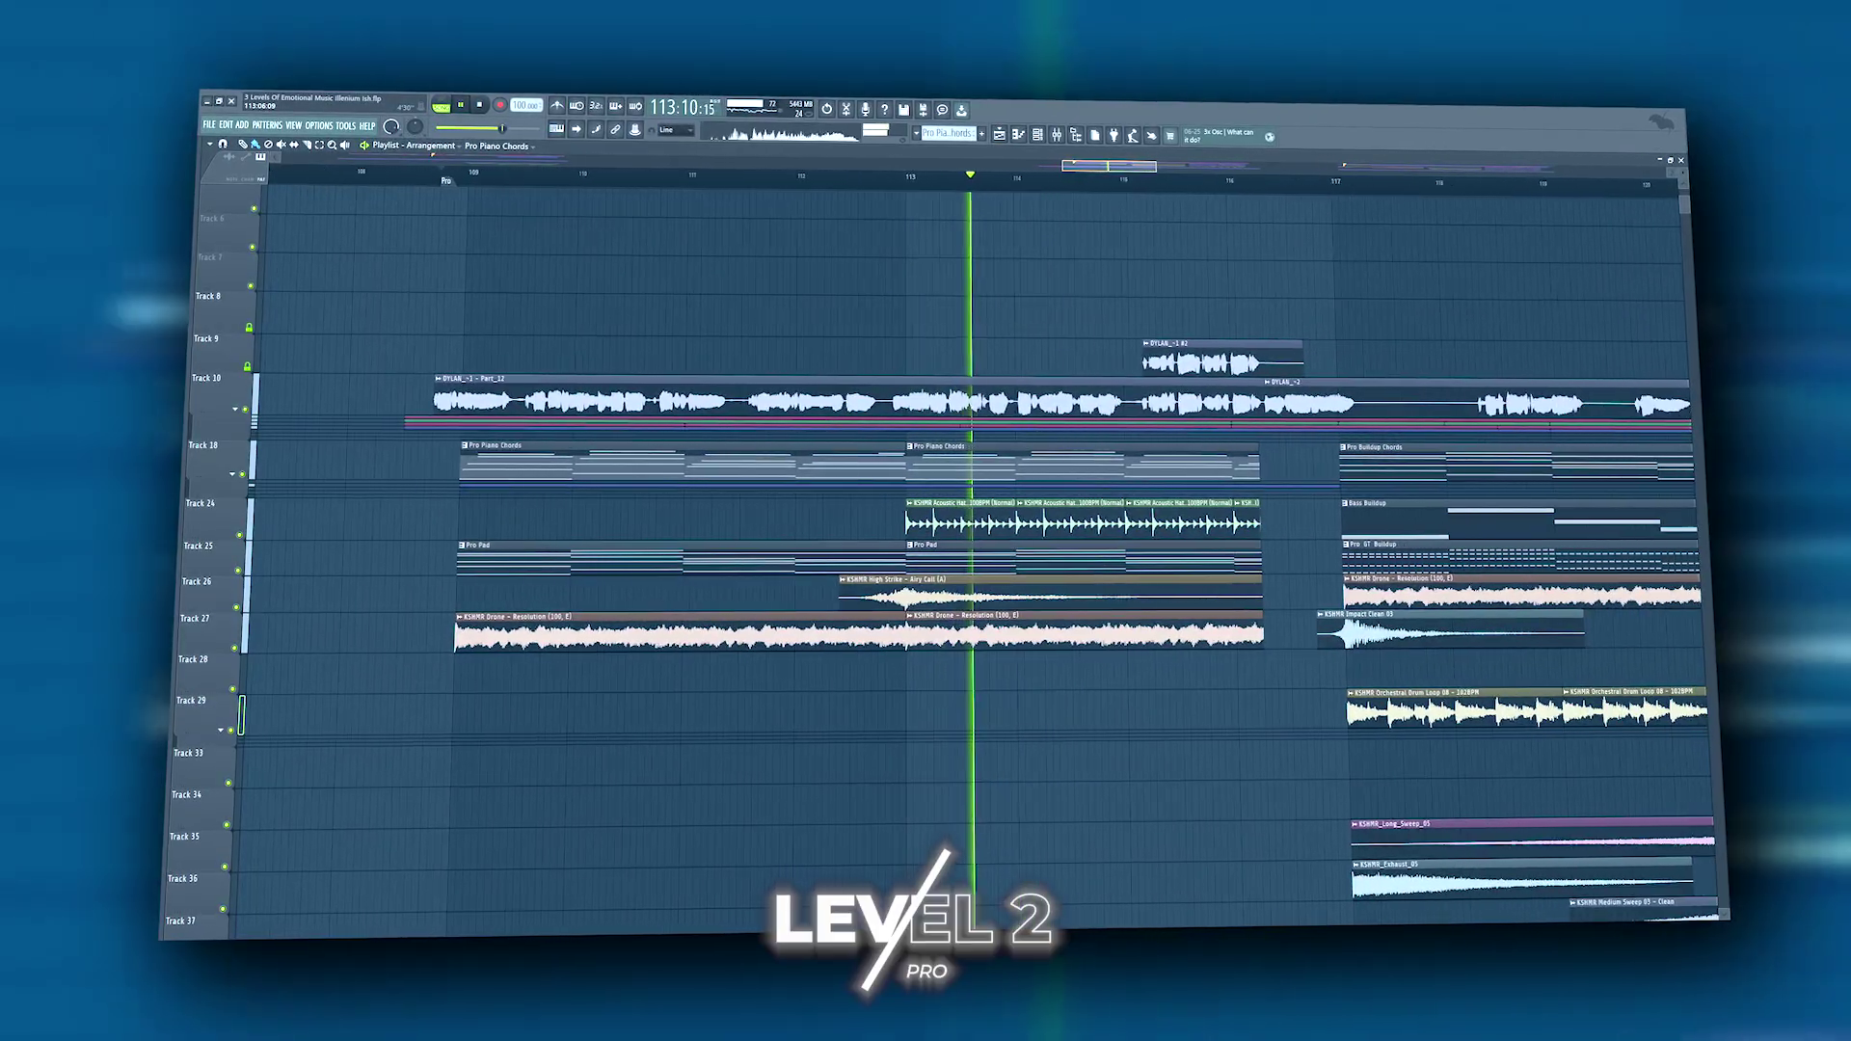
scroll(964, 560, "down", 3)
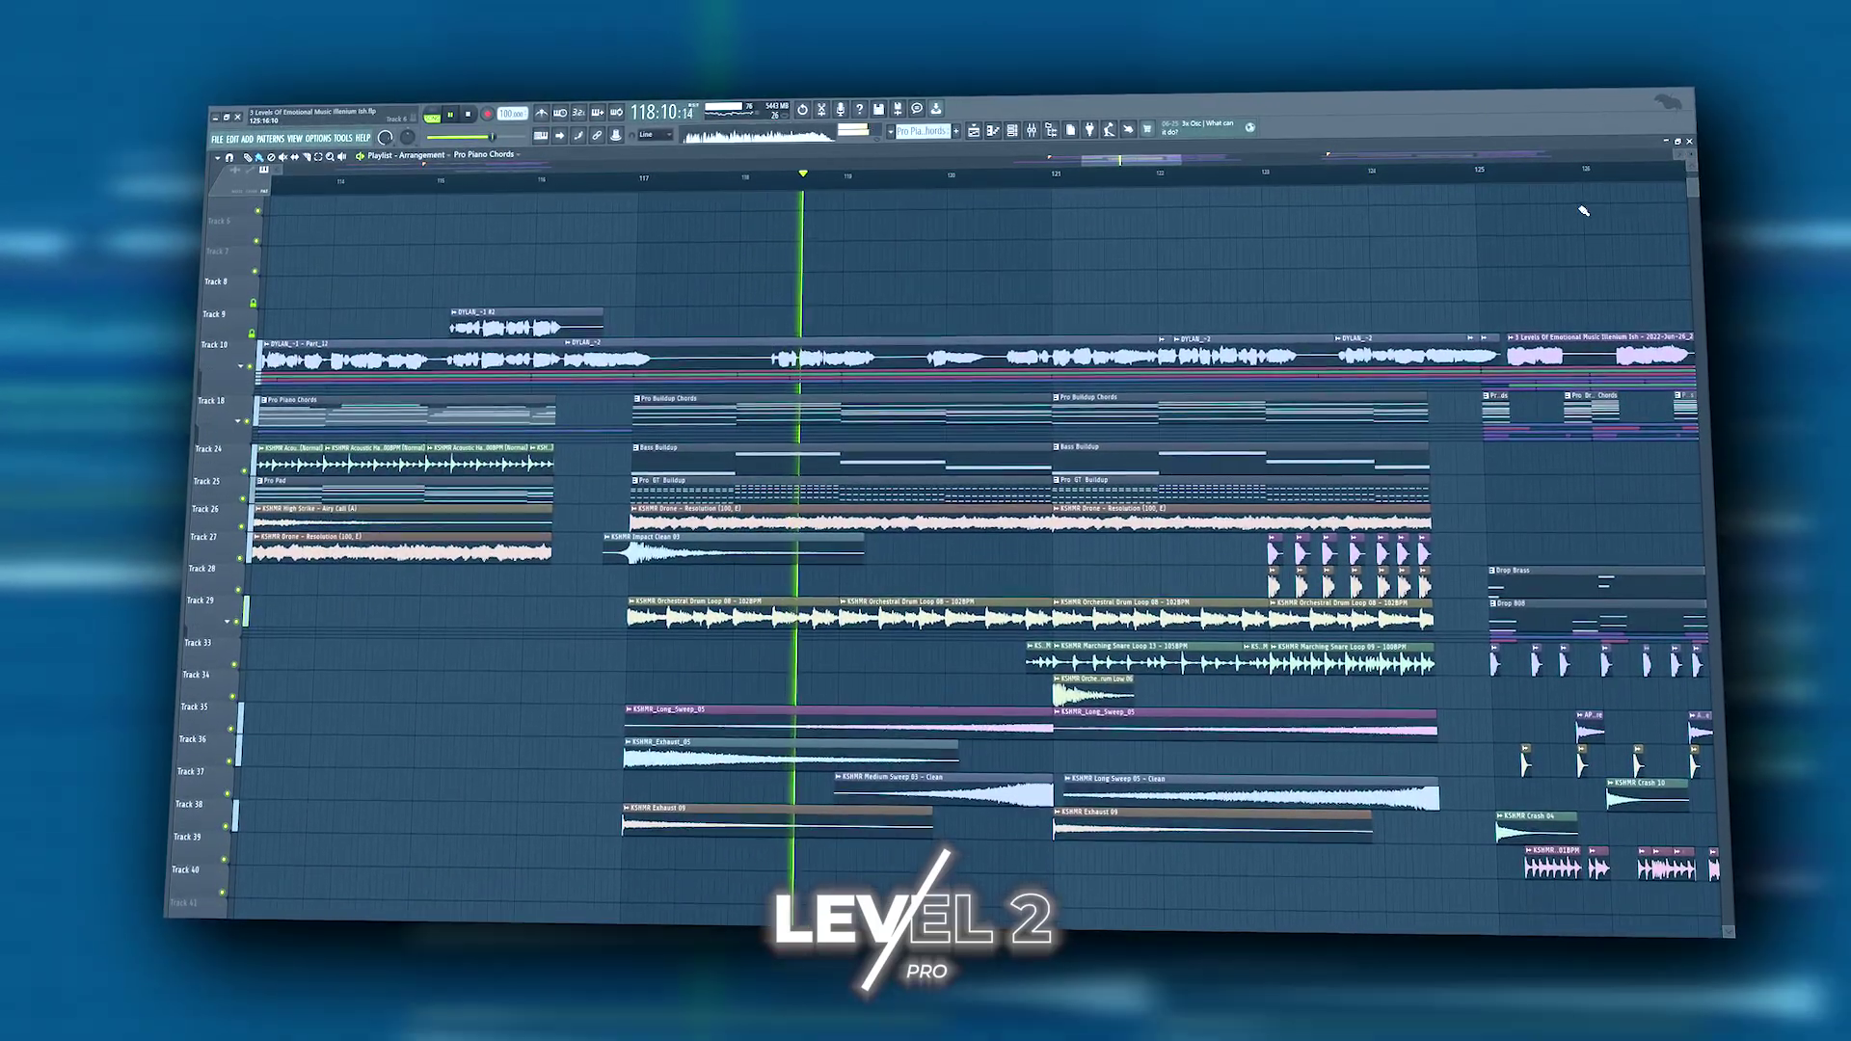
scroll(1570, 216, "down", 2)
scroll(1570, 217, "down", 1)
scroll(1692, 154, "up", 1)
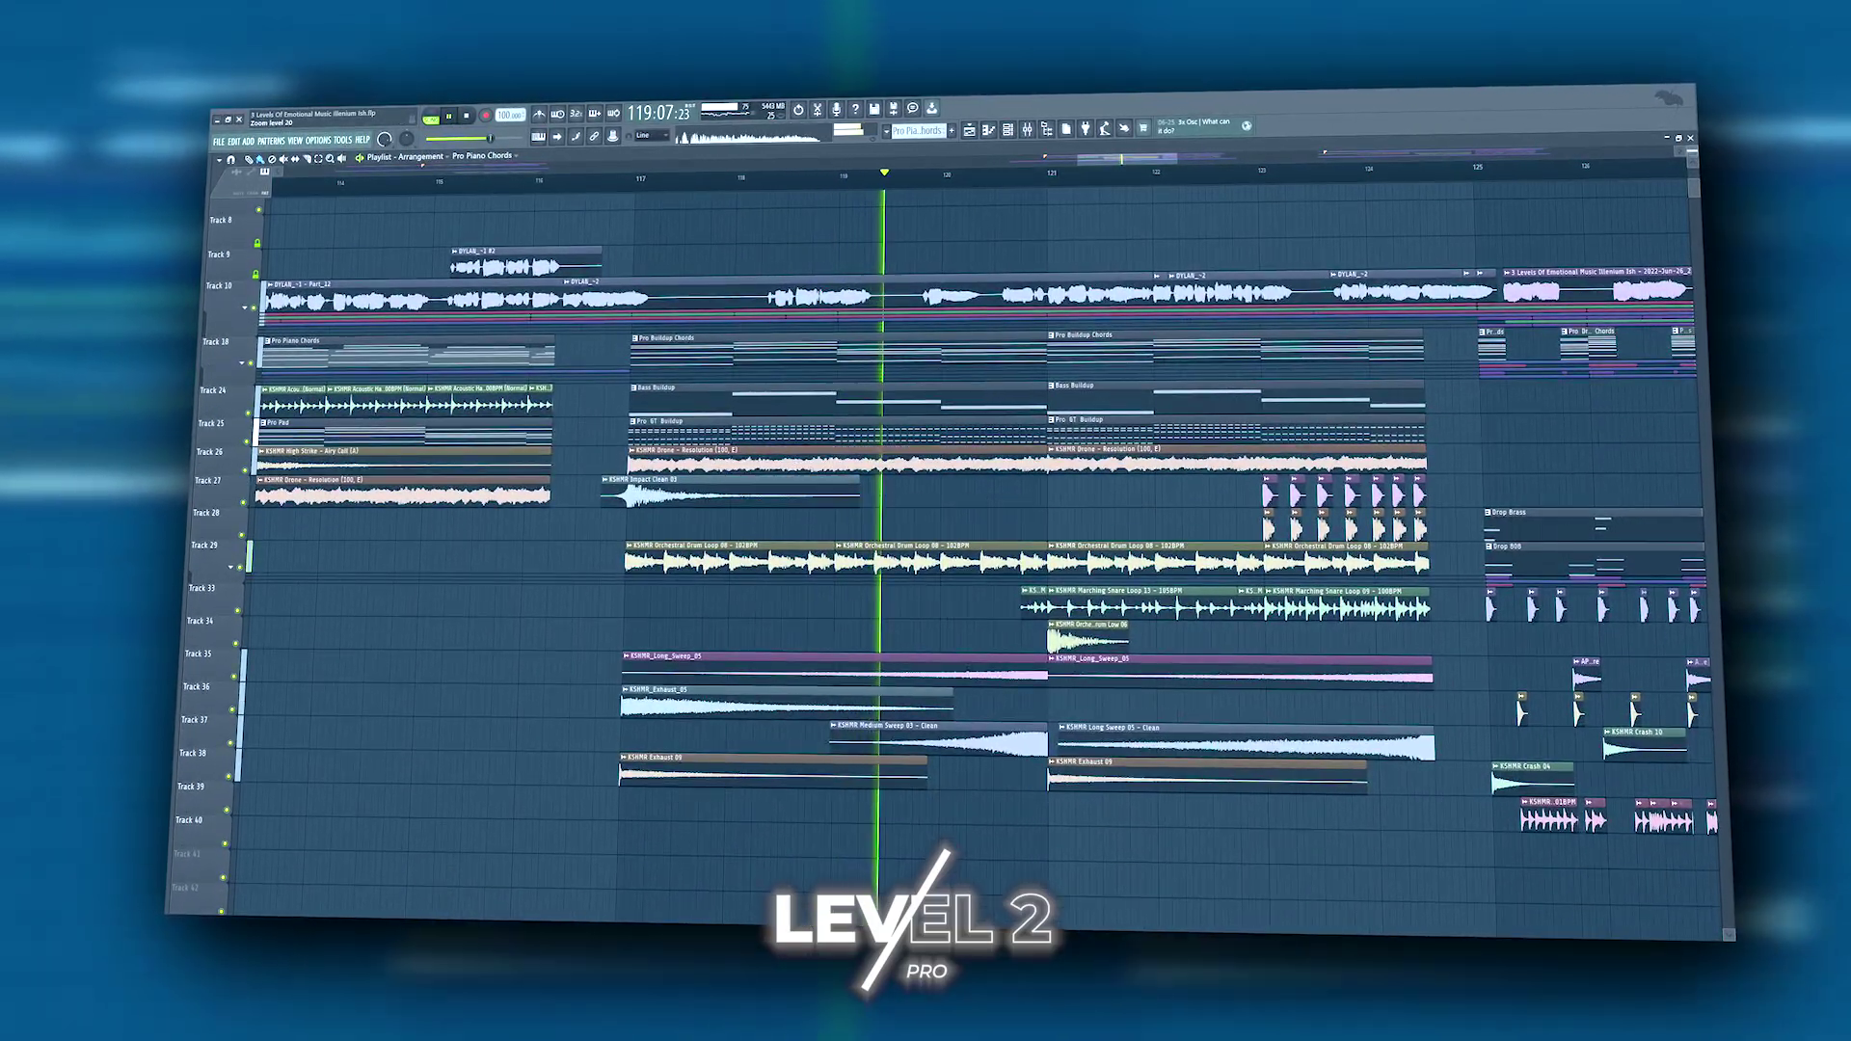
scroll(1206, 167, "right", 2)
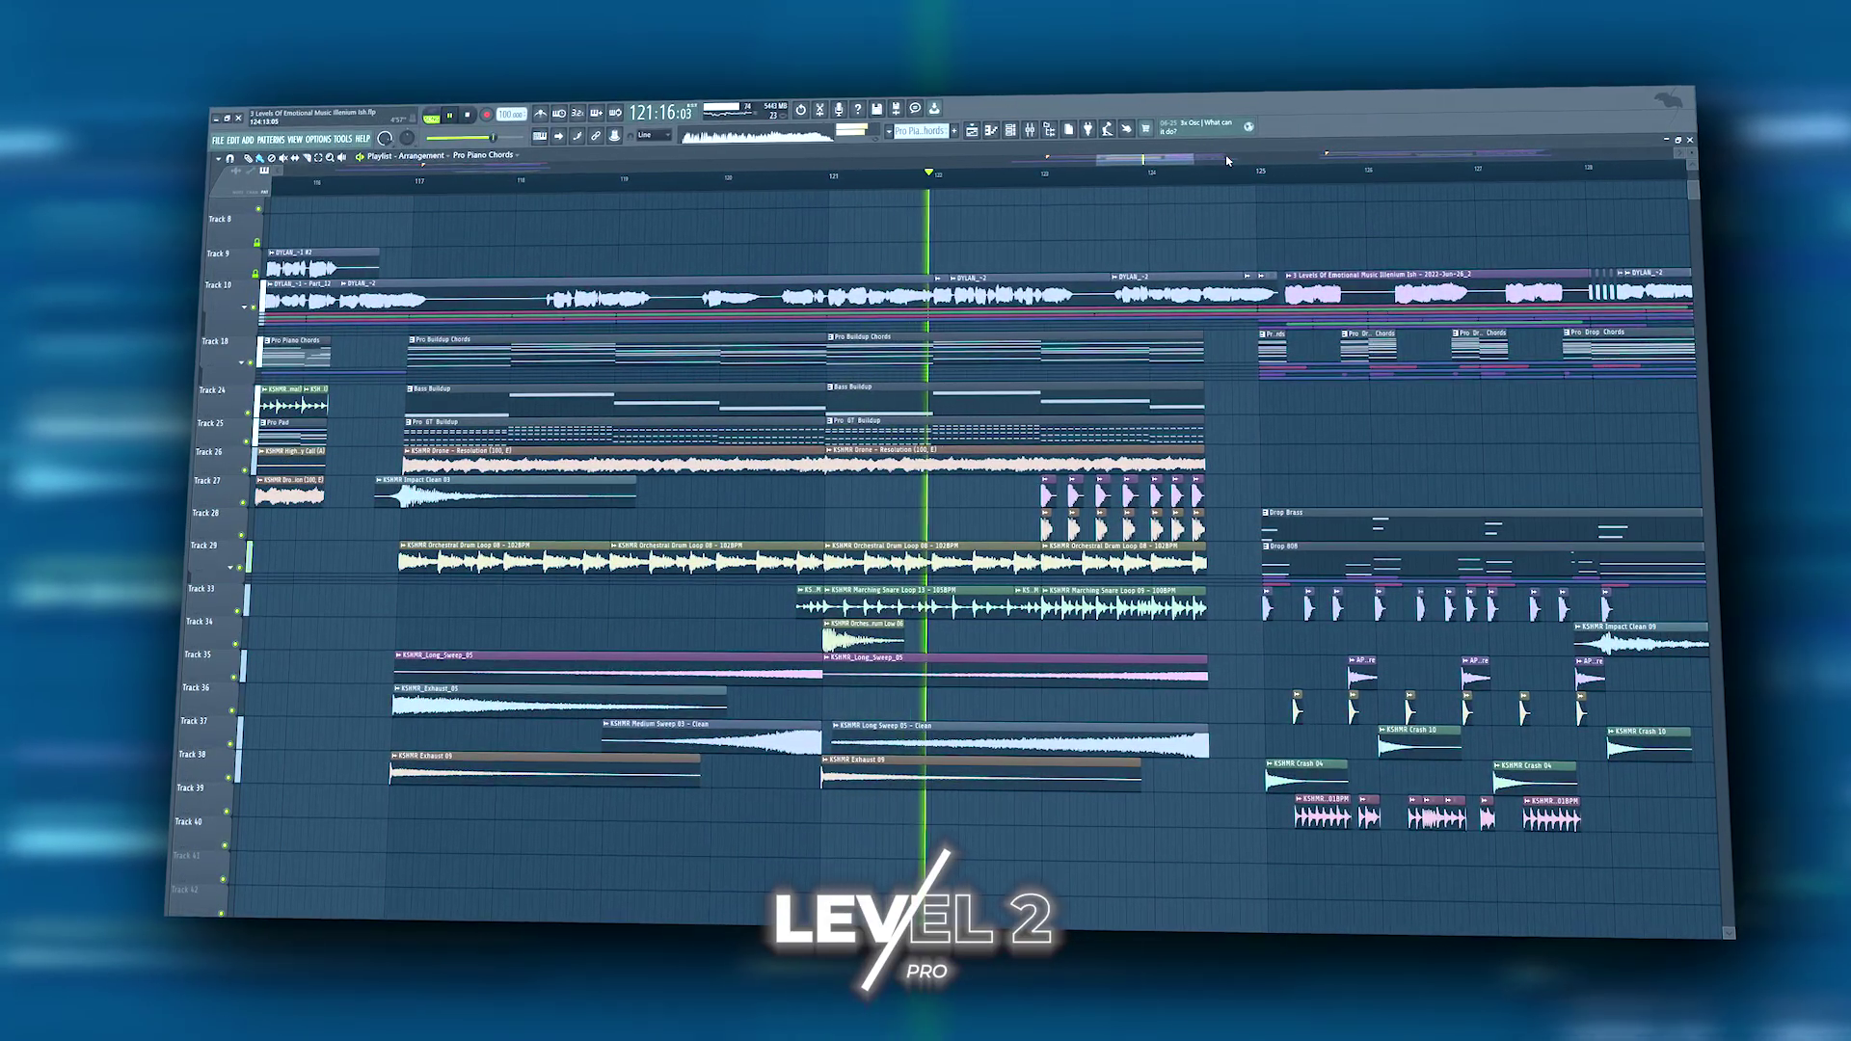
scroll(1234, 164, "right", 3)
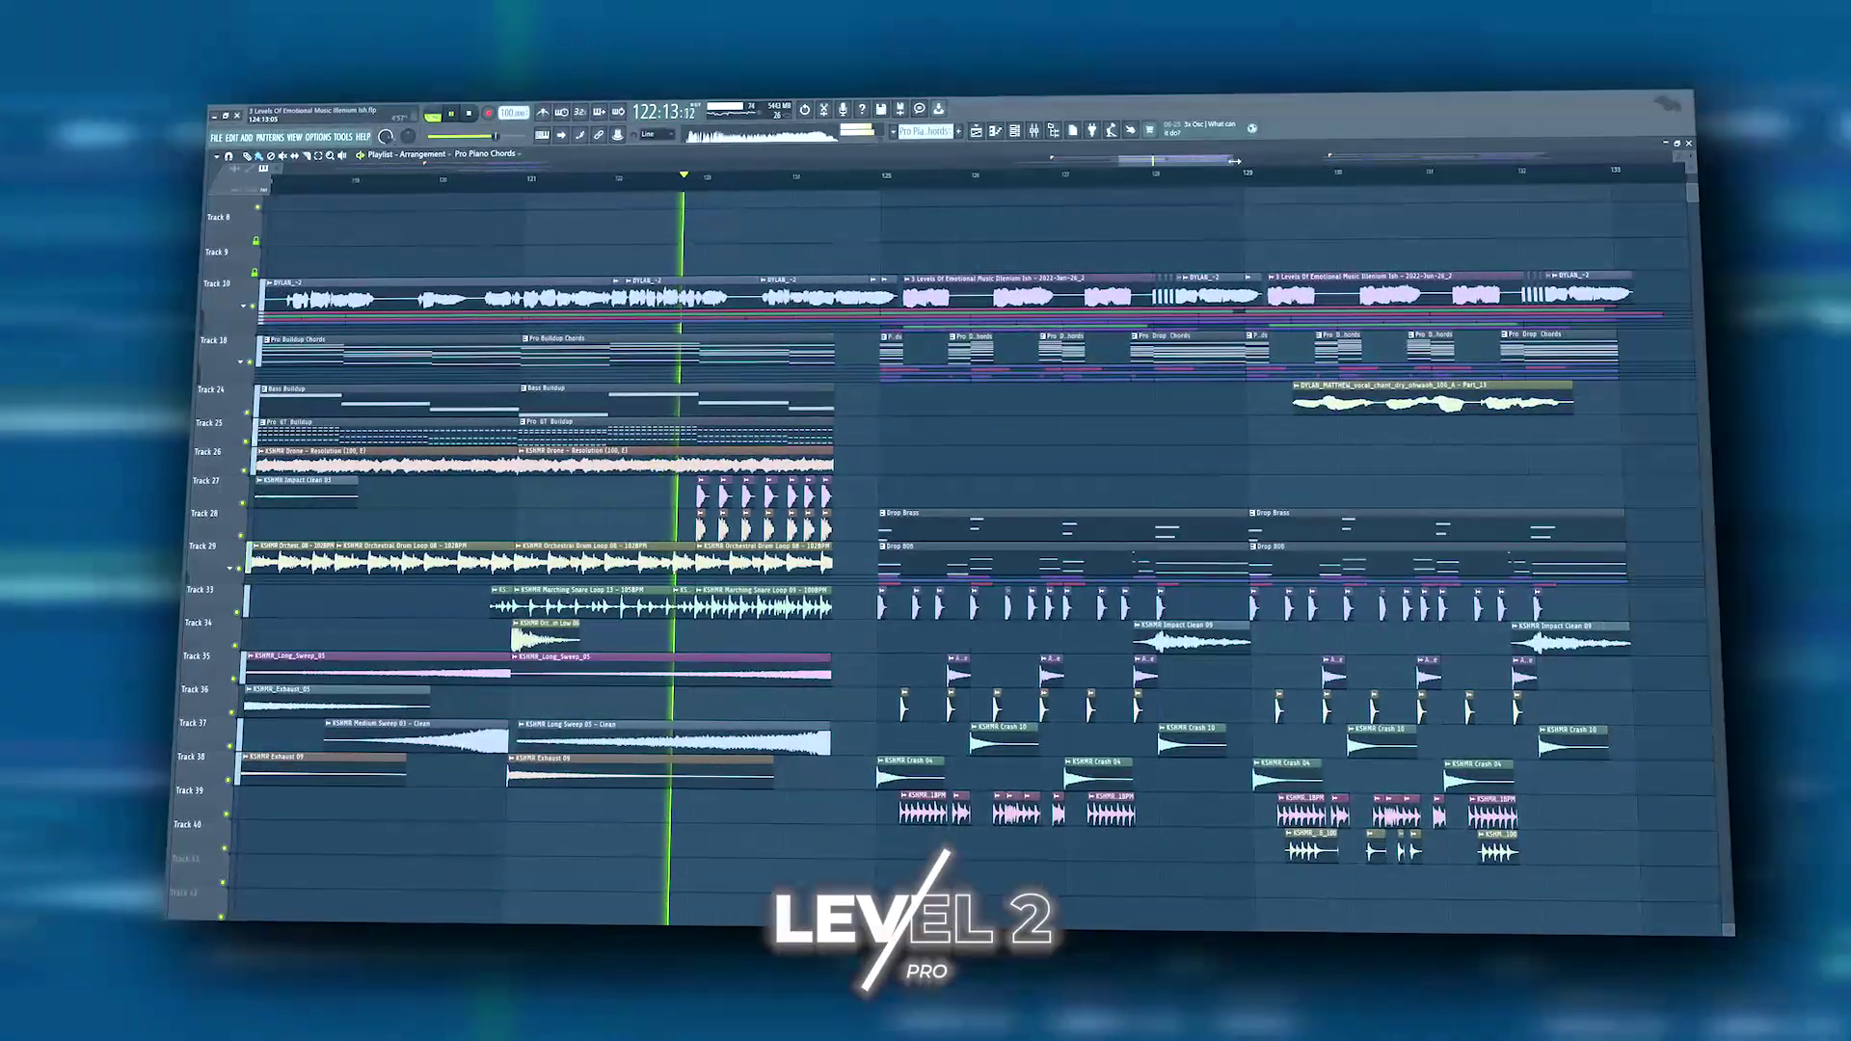
scroll(1671, 164, "down", 2)
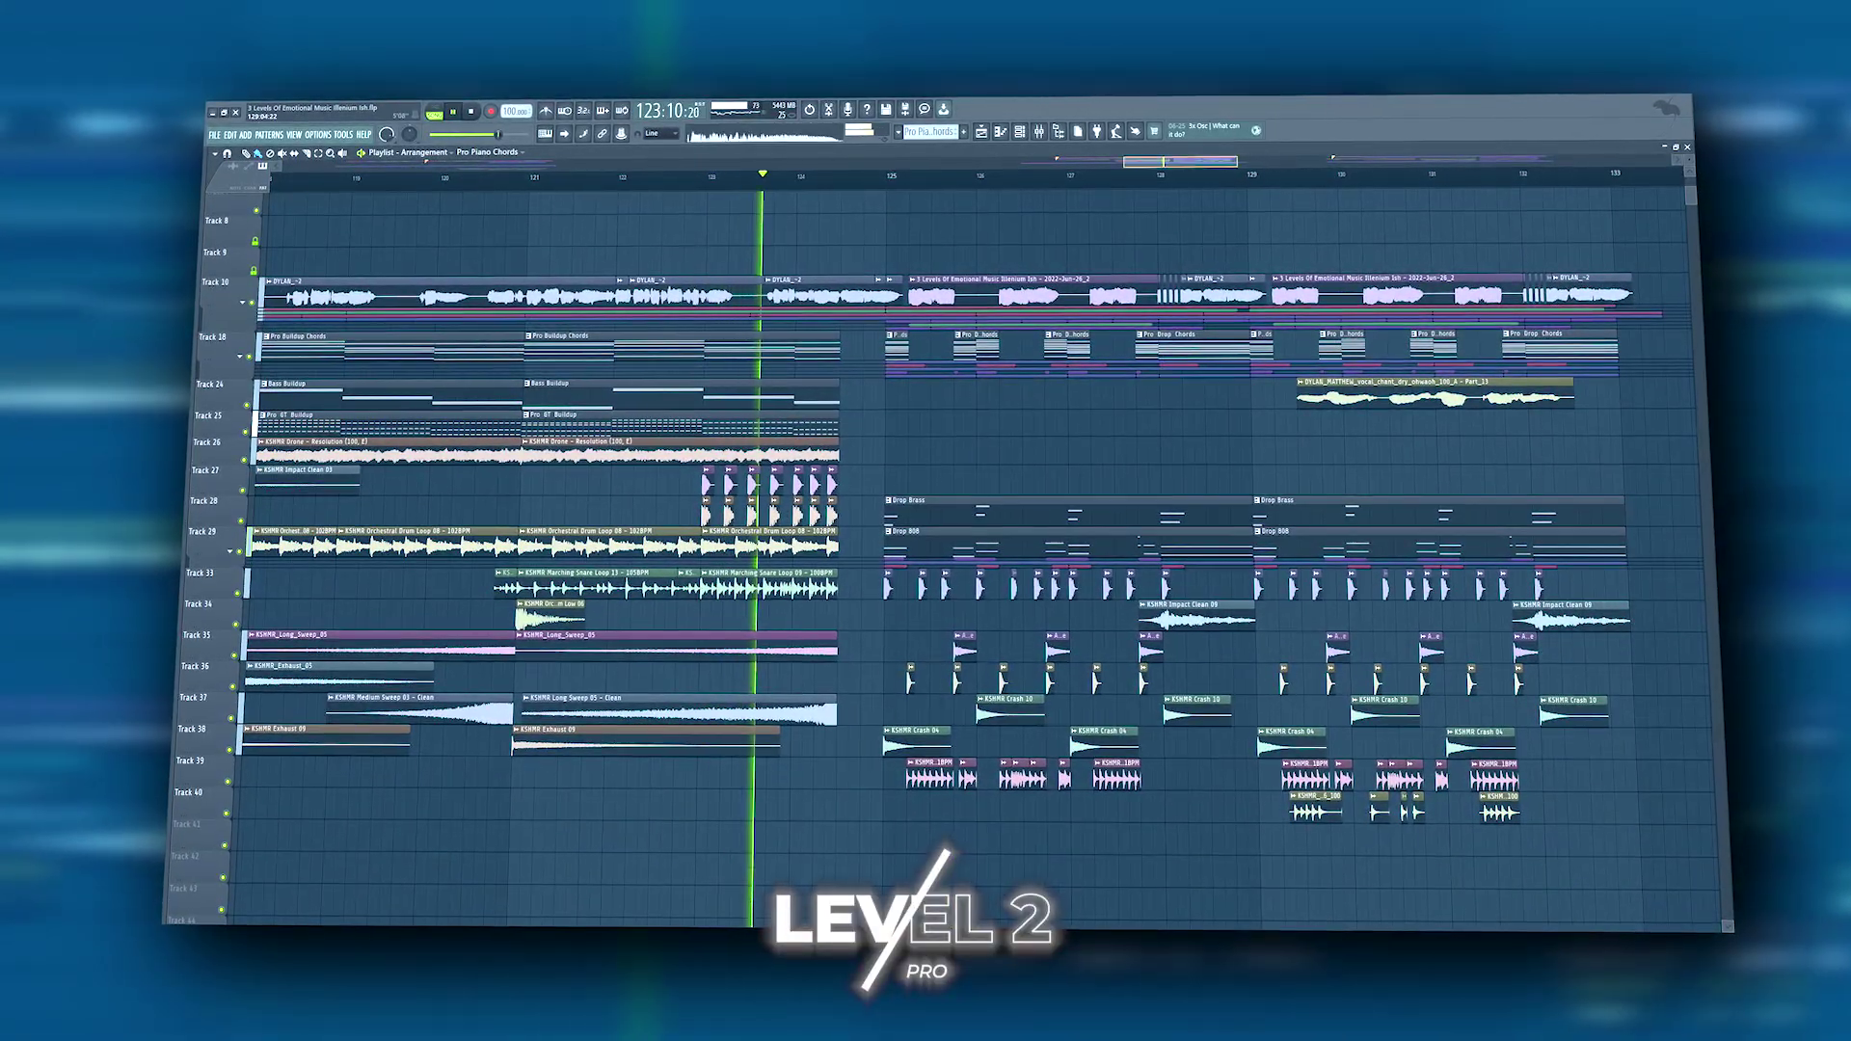
scroll(1266, 166, "right", 2)
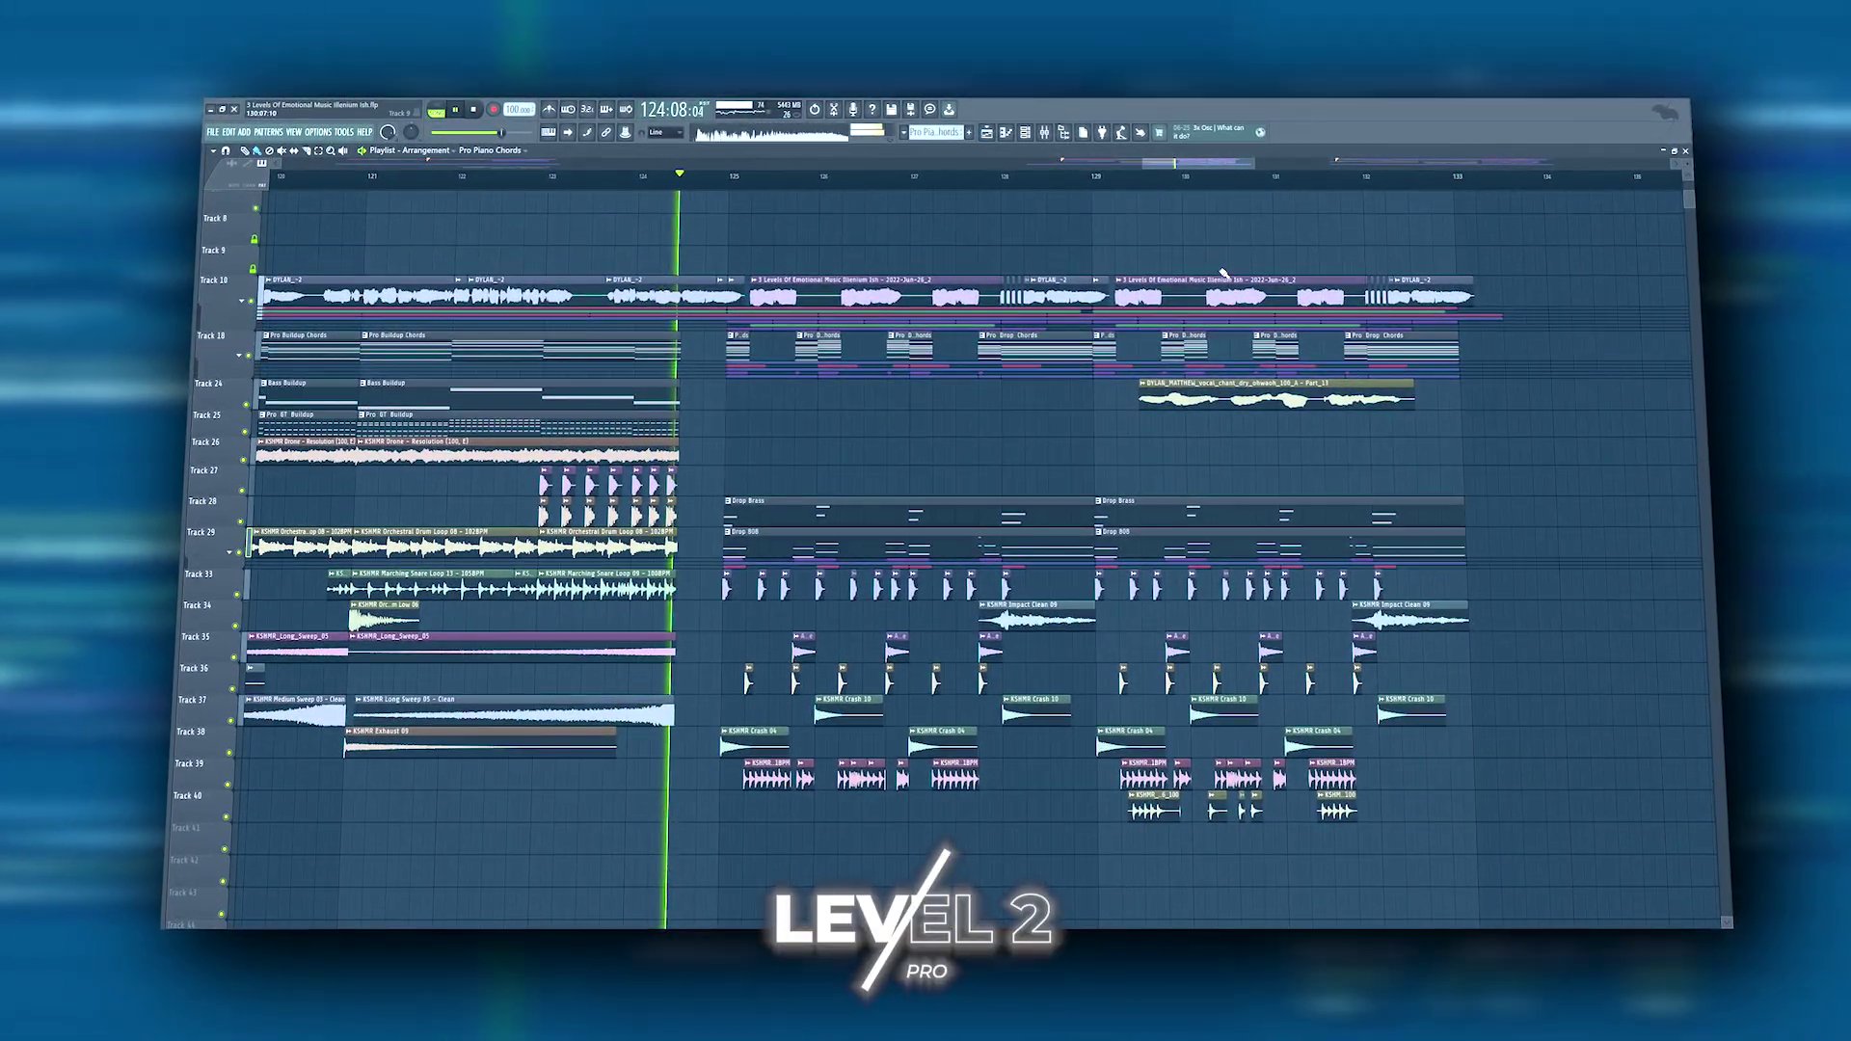
scroll(1223, 273, "down", 1)
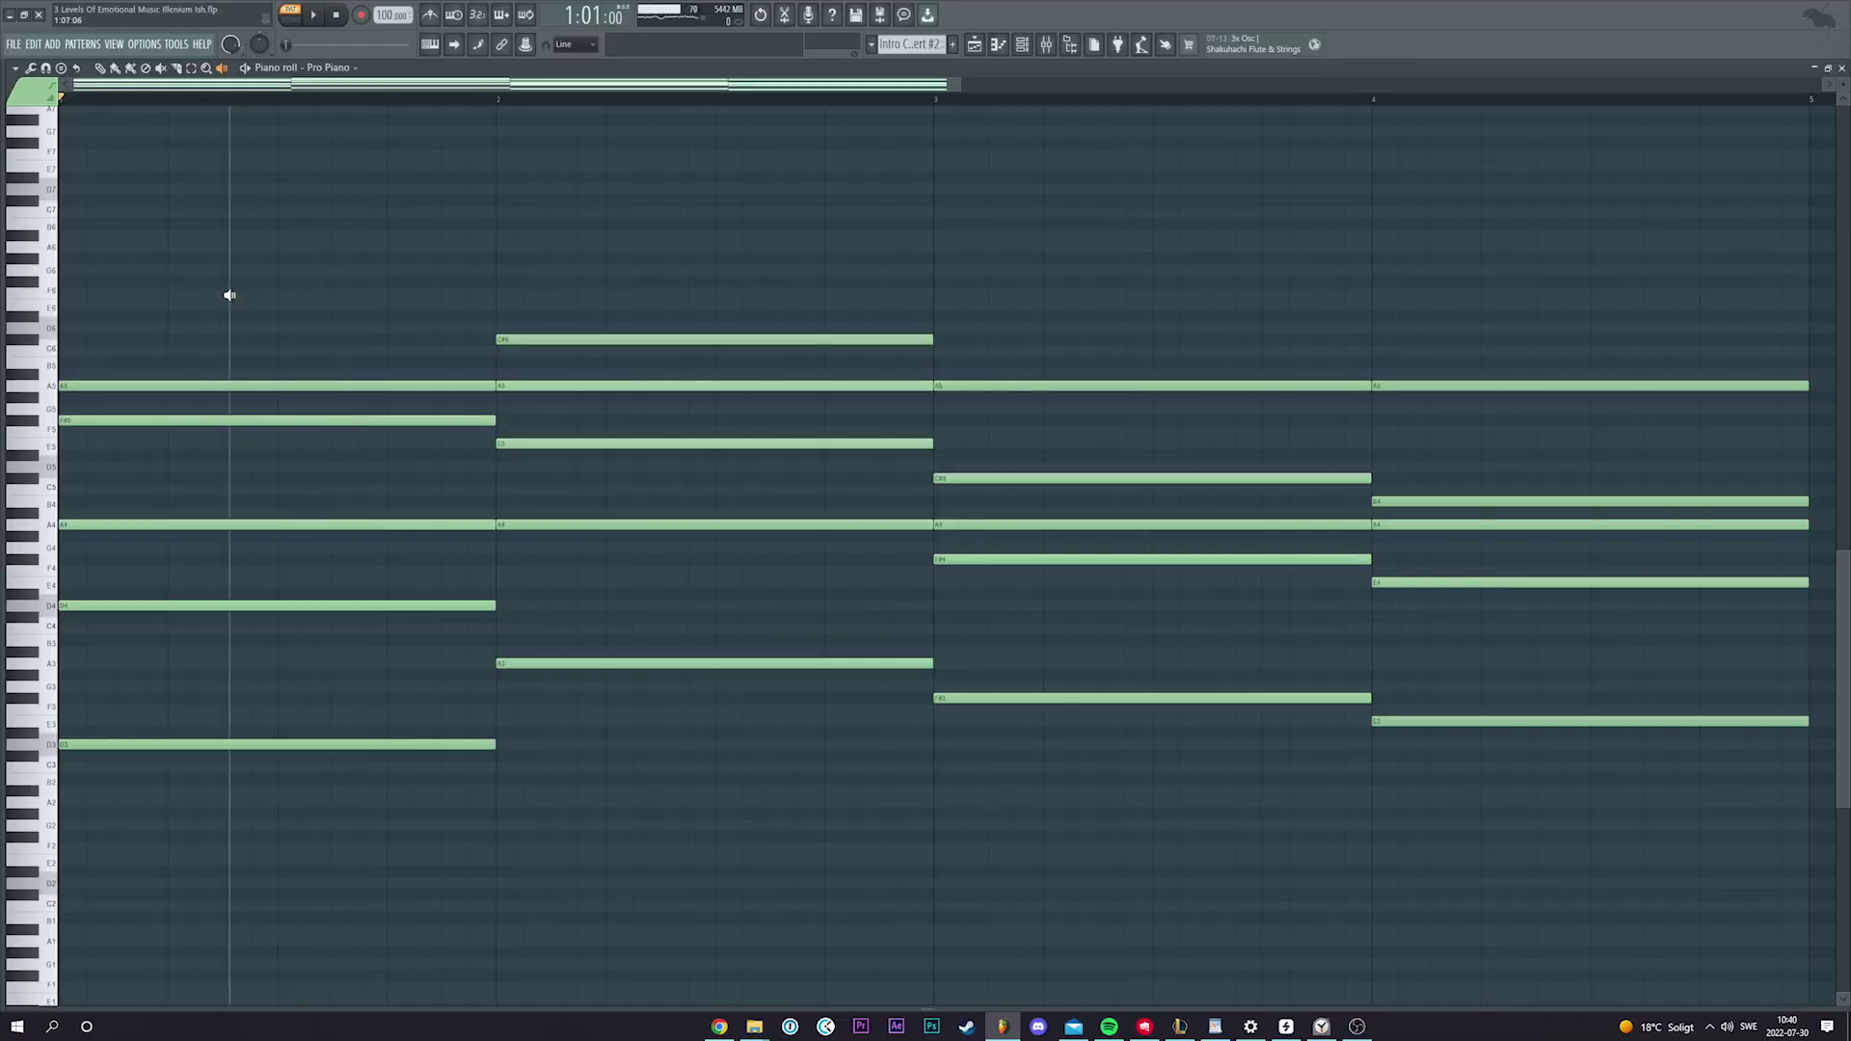
Add a G#5 note across the whole last chord, directly below its A5, and audition the chord
left_click_drag(230, 295, 1527, 273)
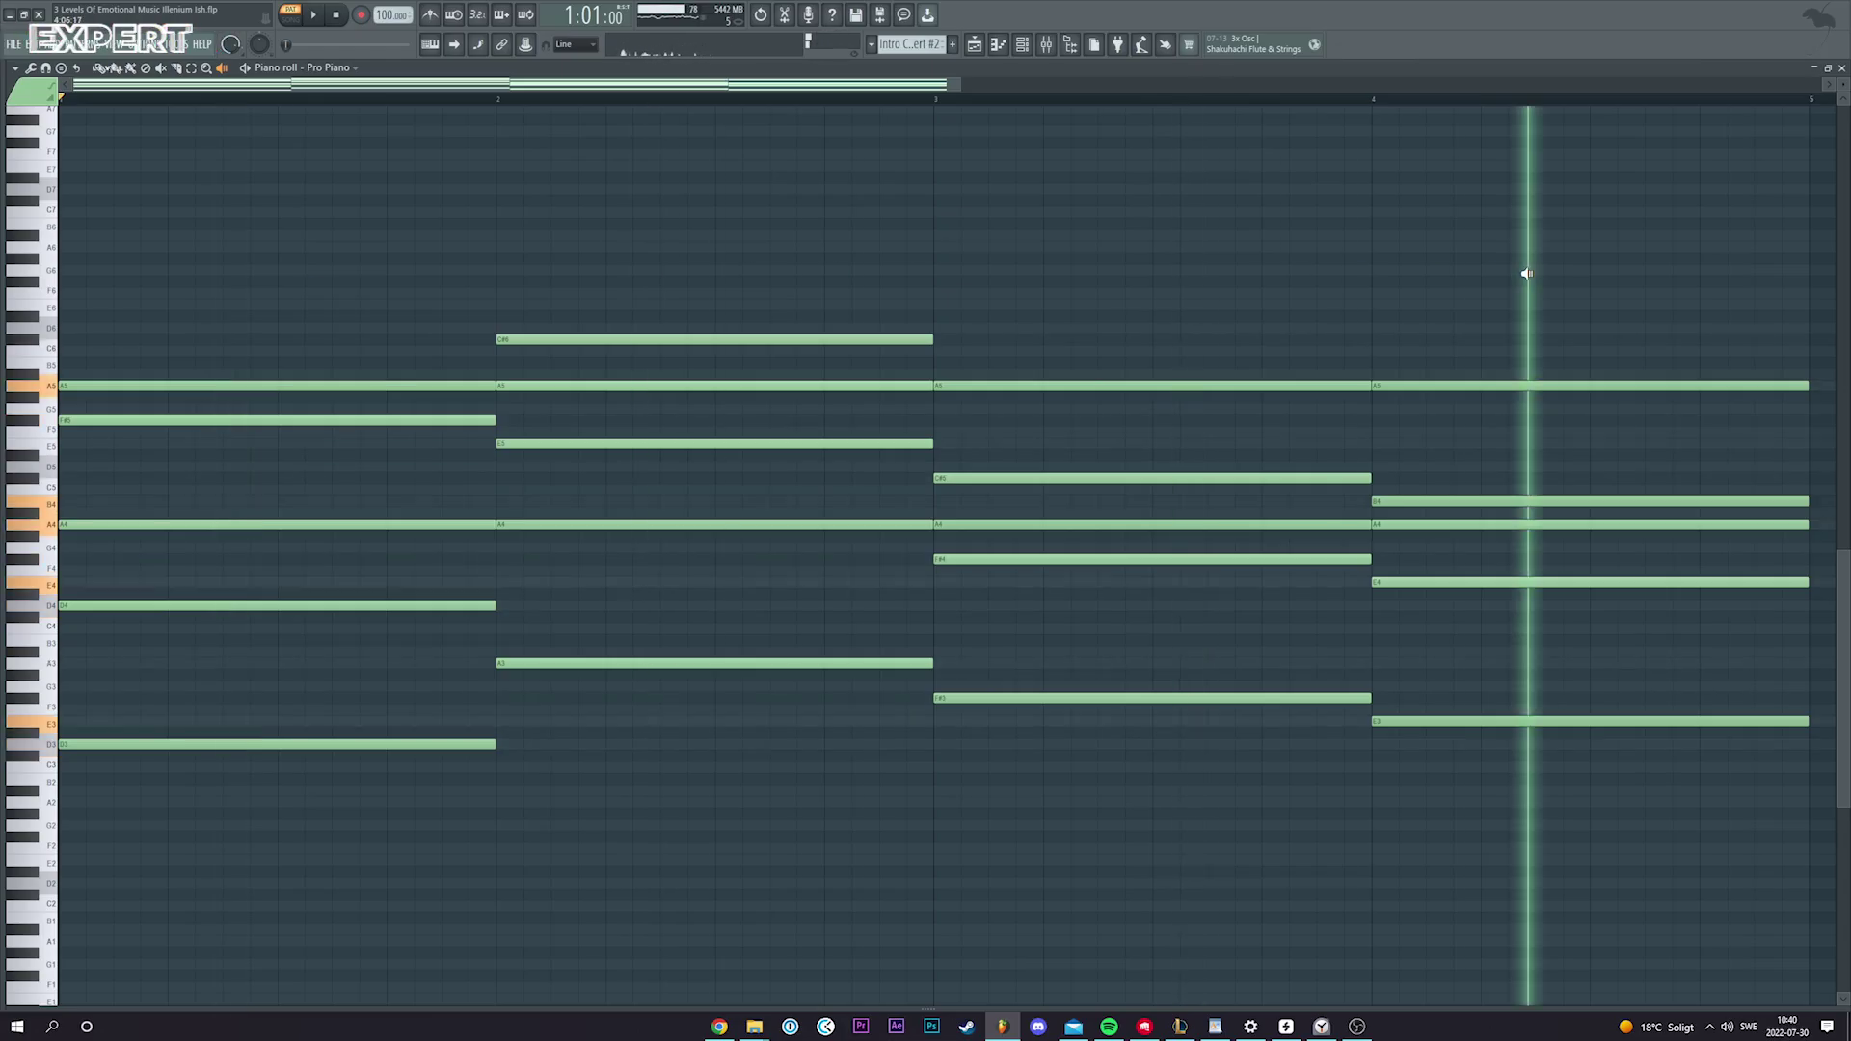
key("b")
left_click(1388, 397)
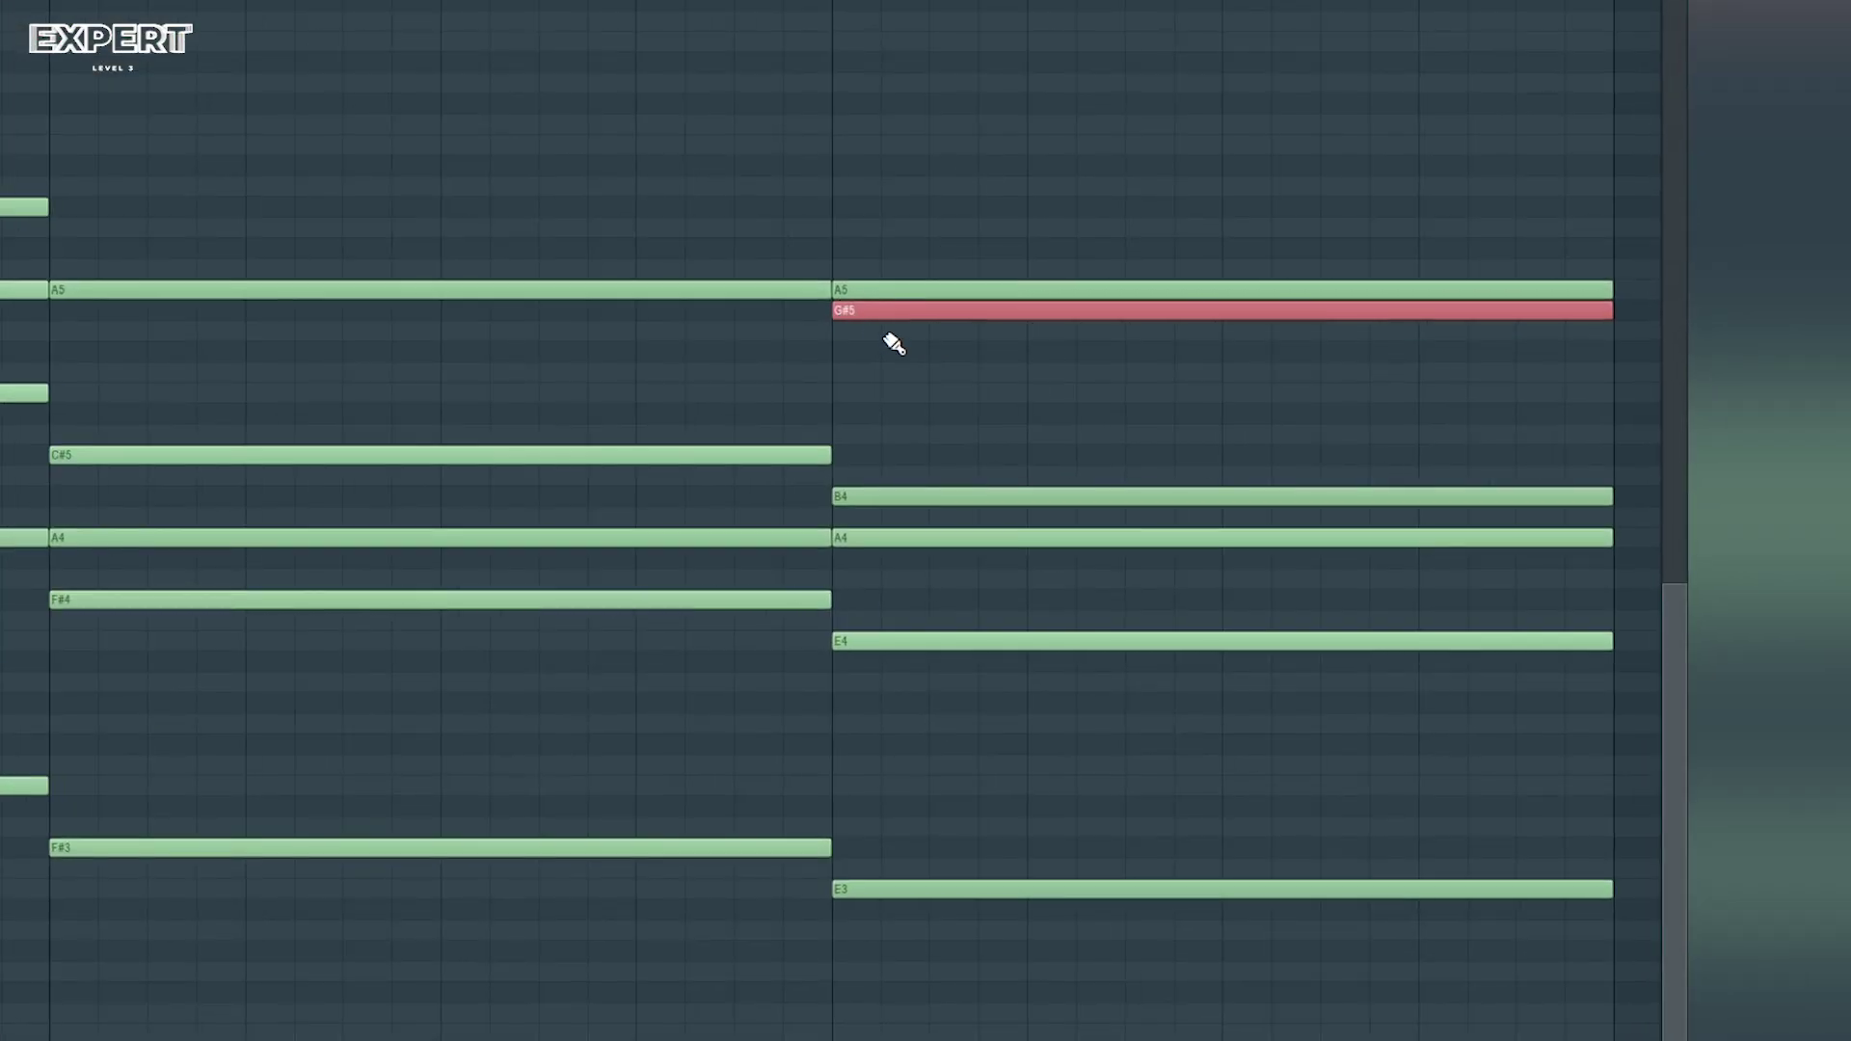
key("y")
left_click(944, 185)
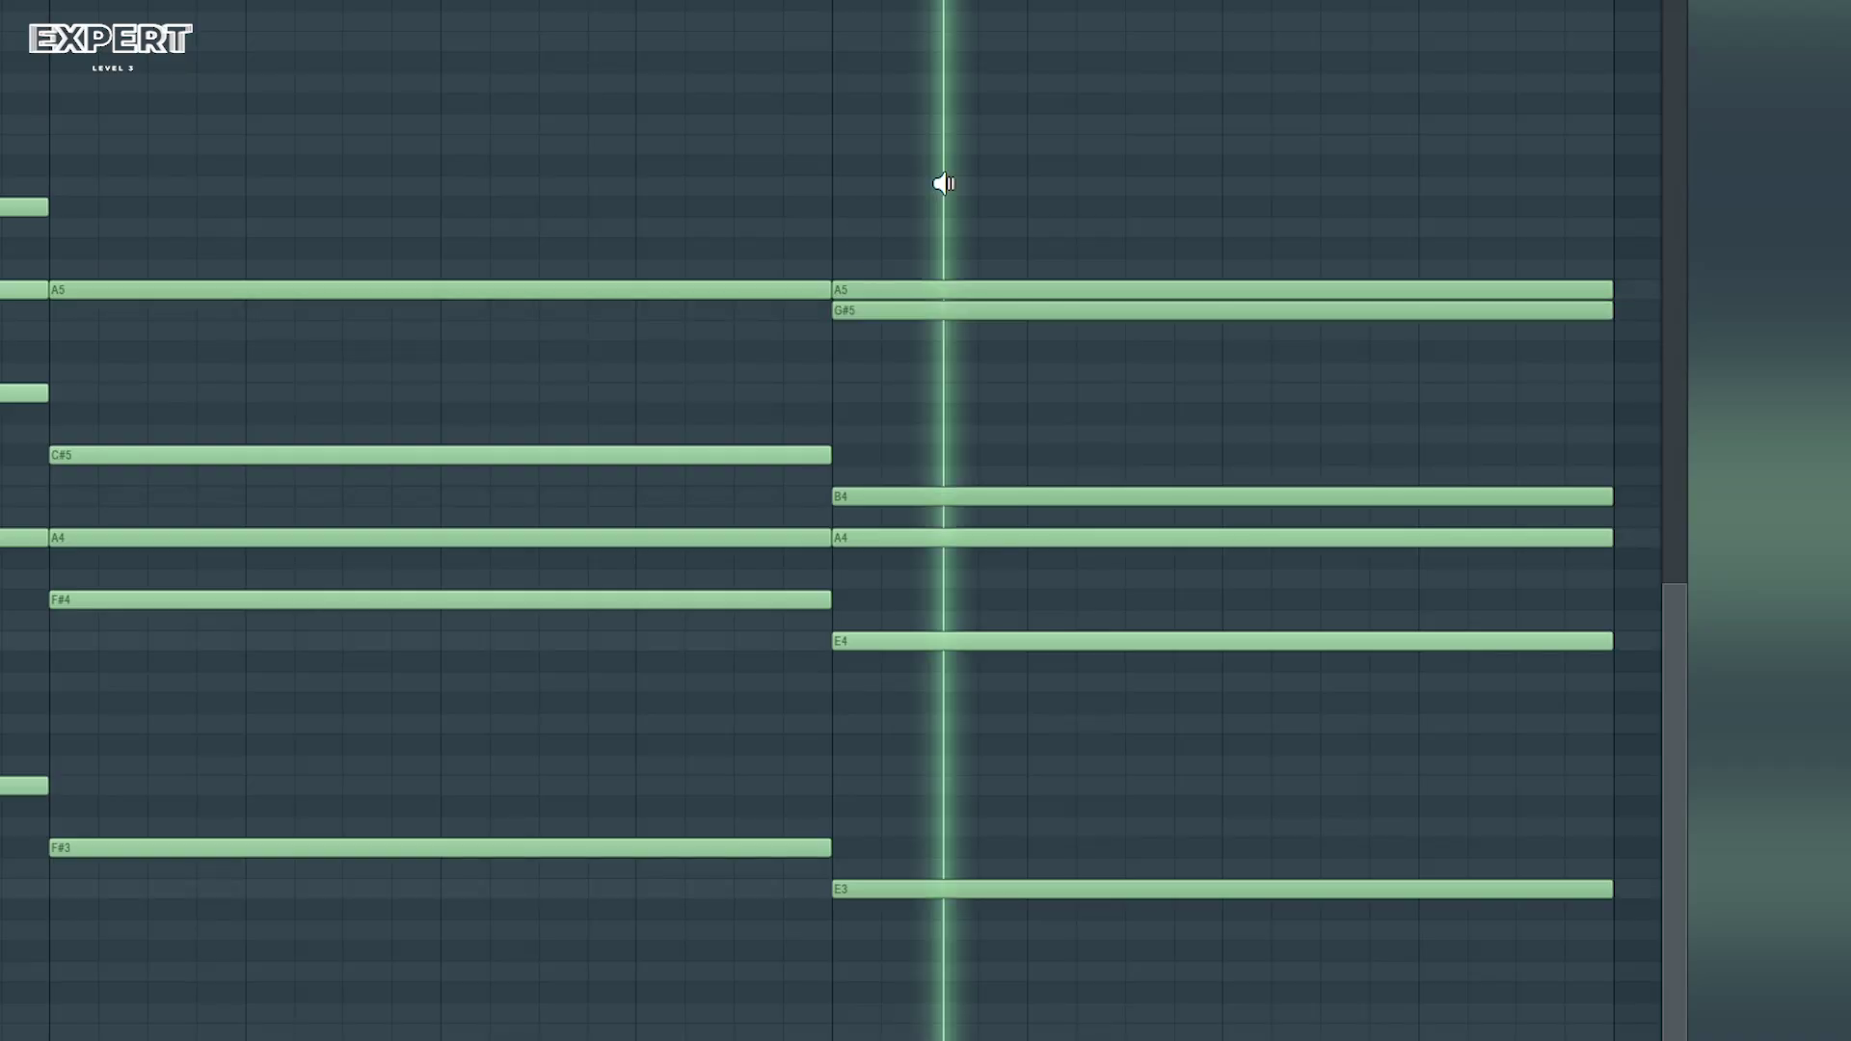
Audition the entire four-chord Expert progression, moving playback from the first chord through to the last chord with the added G#5
mouse_move(944, 184)
left_mouse_down()
mouse_move(929, 257)
mouse_move(927, 153)
mouse_move(944, 181)
left_mouse_up()
key("ctrl+z")
key("ctrl+z")
left_click(231, 294)
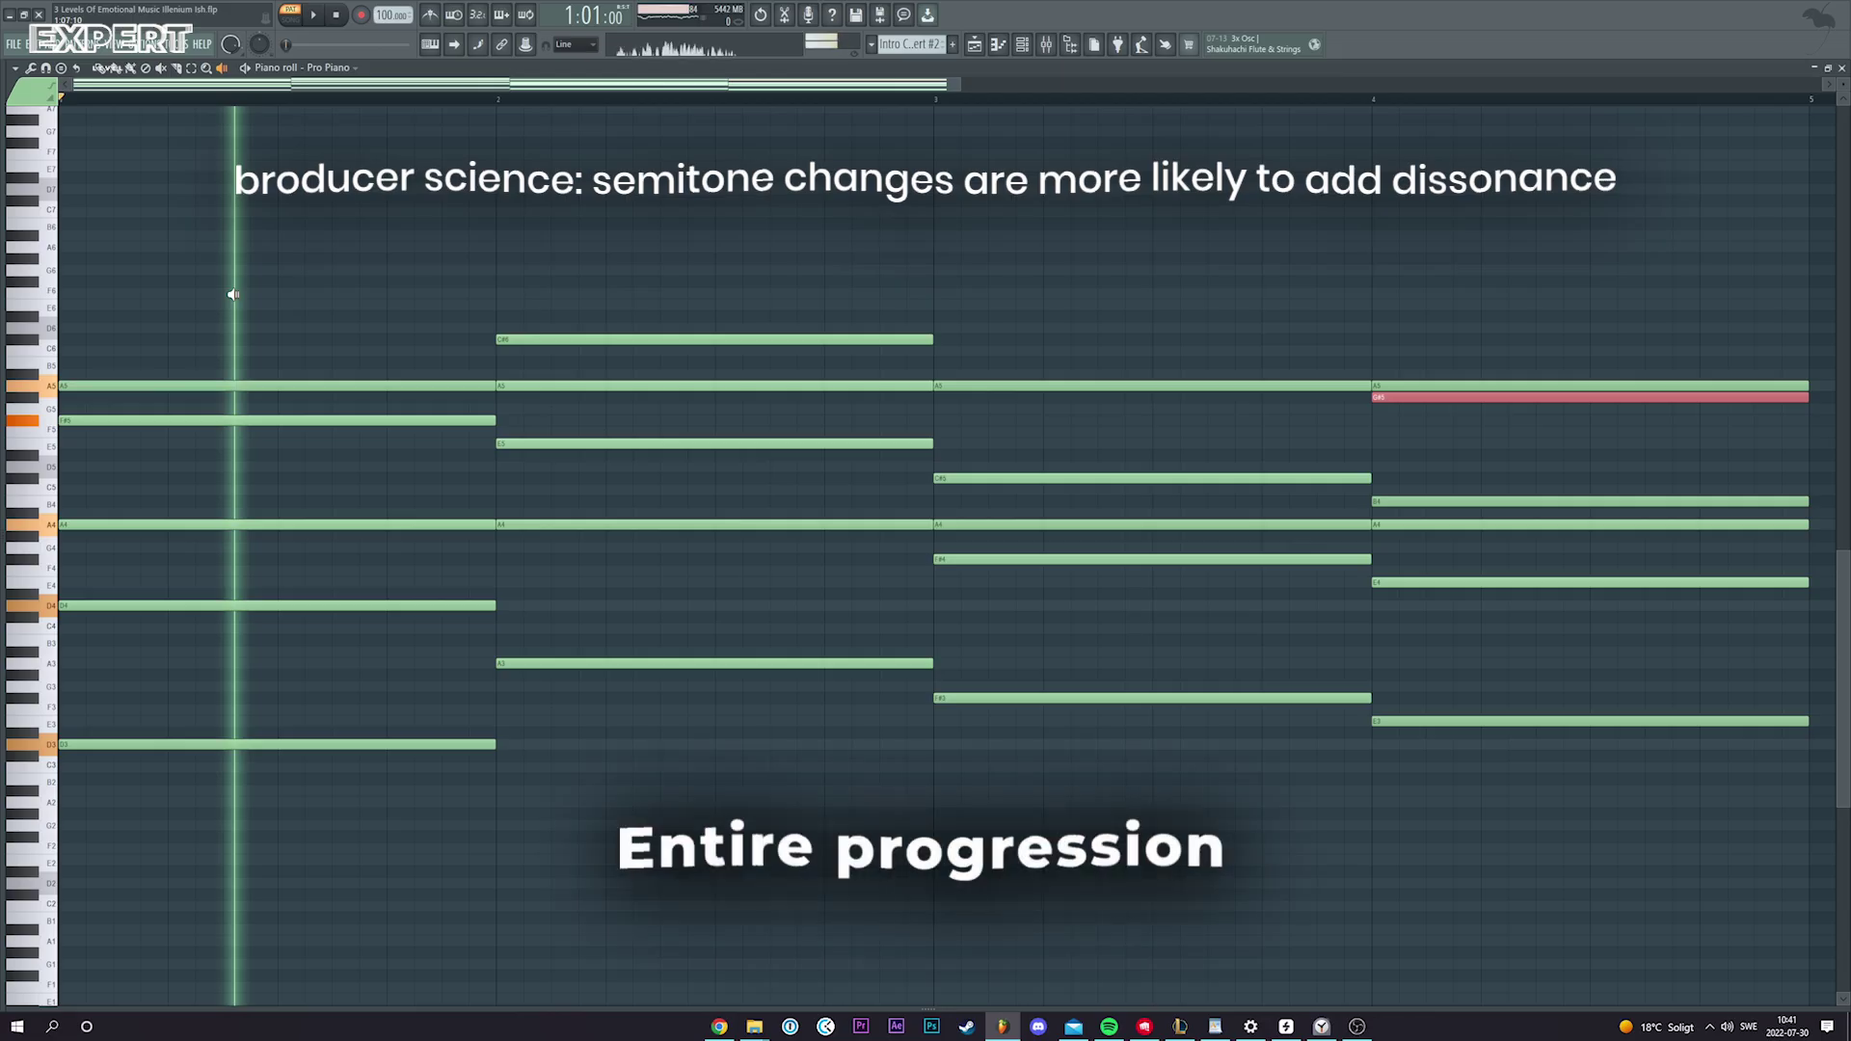
left_click_drag(711, 248, 1219, 235)
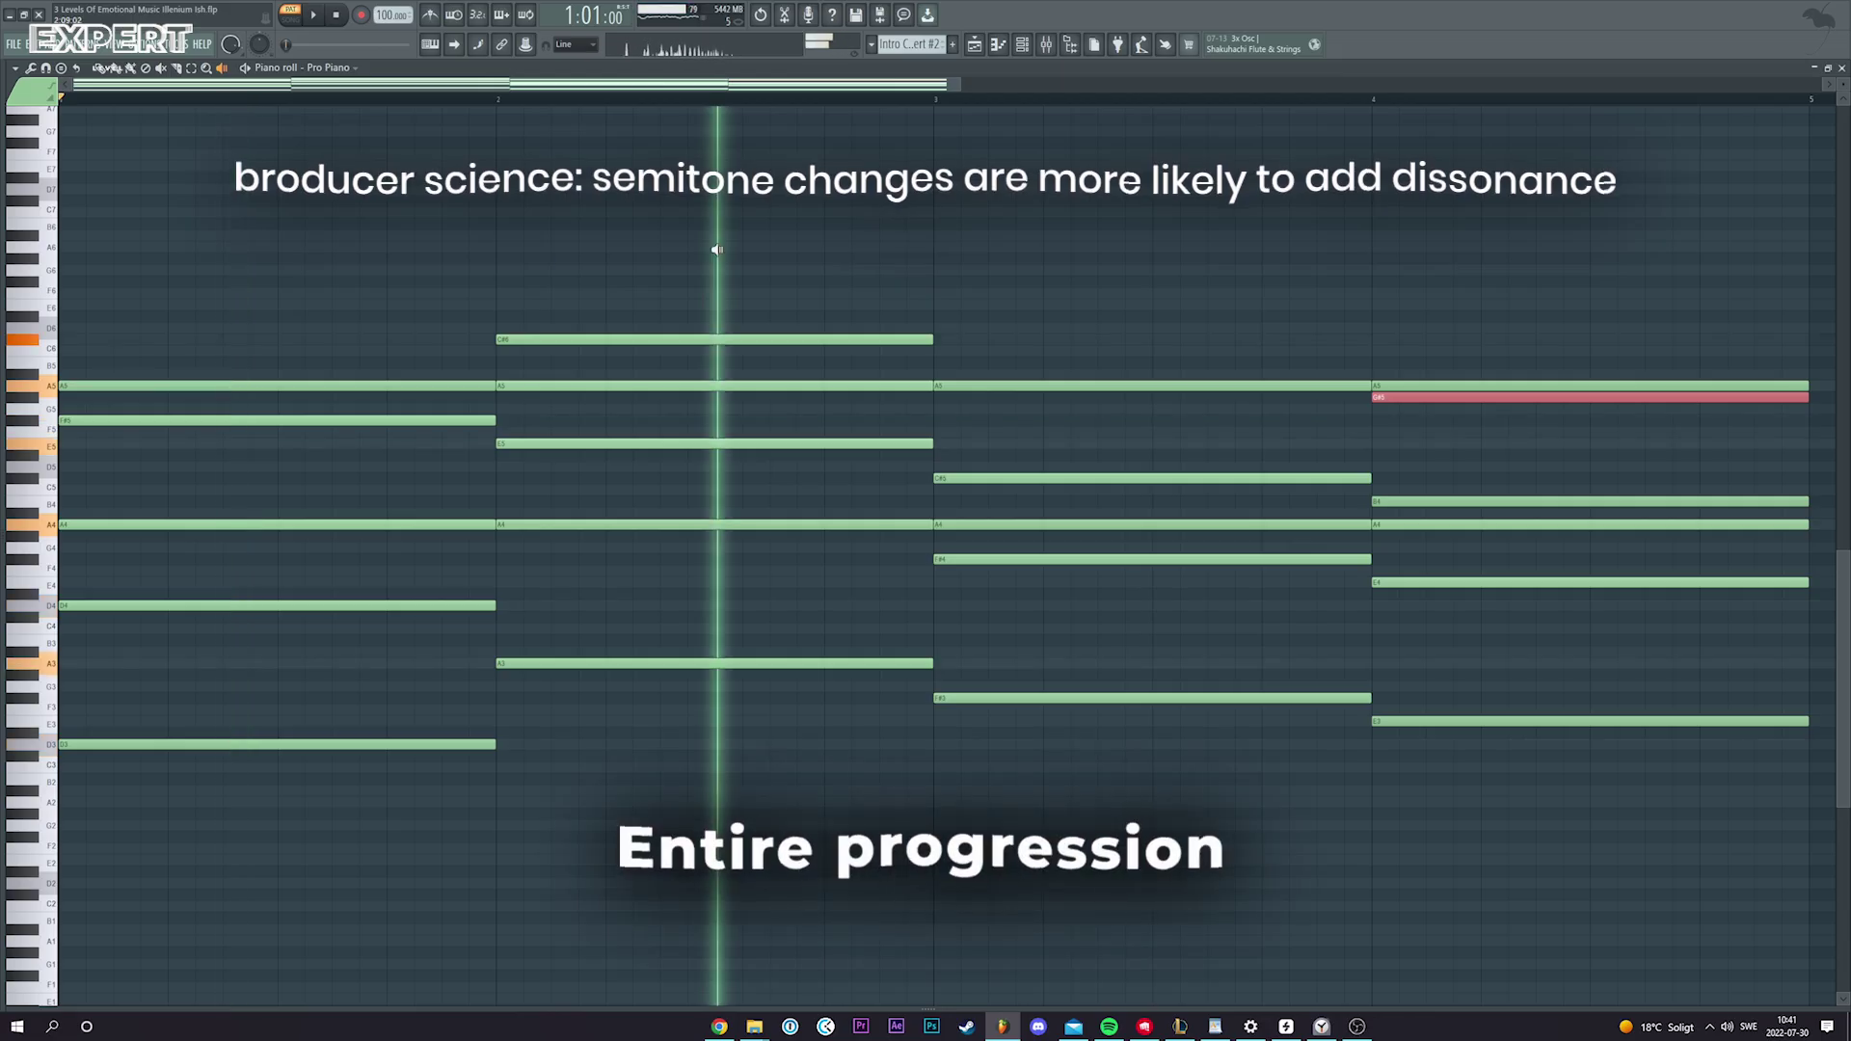
left_click_drag(1499, 233, 1499, 233)
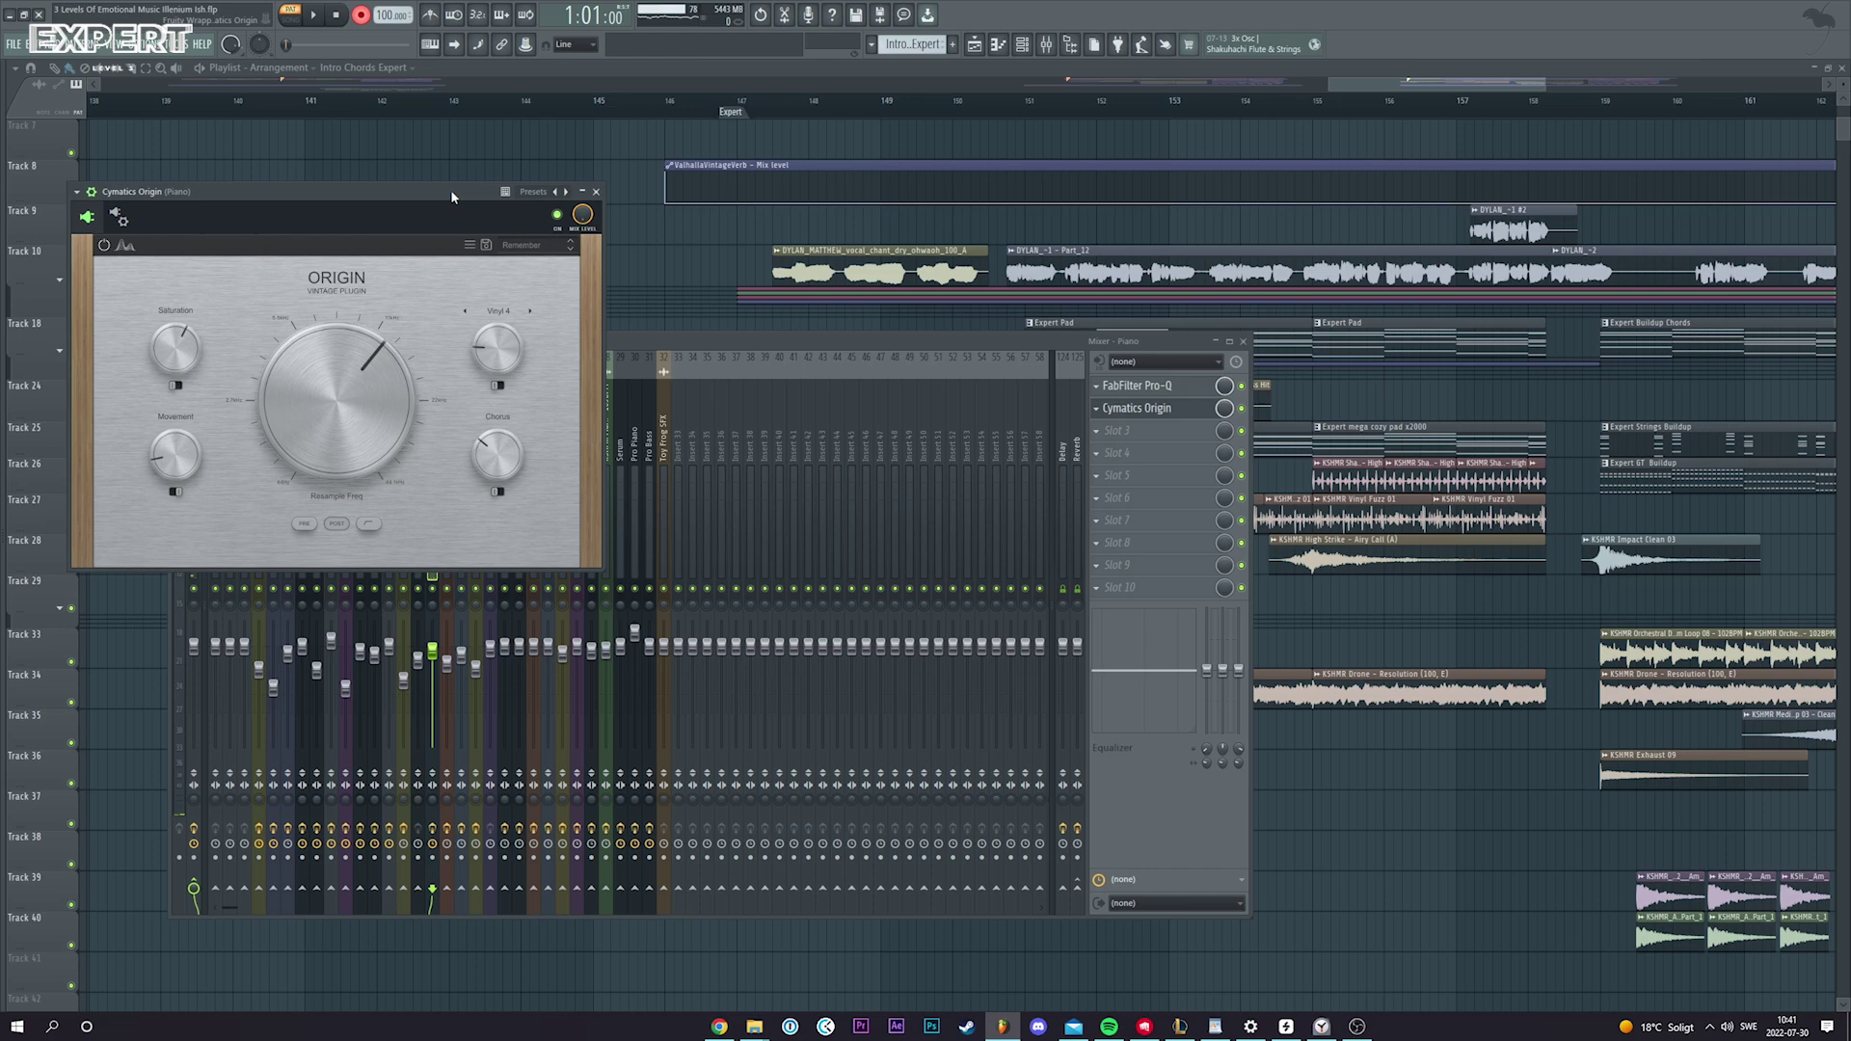
Move the Cymatics Origin plugin window out of the way and play the Expert arrangement
left_click_drag(451, 197, 948, 242)
key("space")
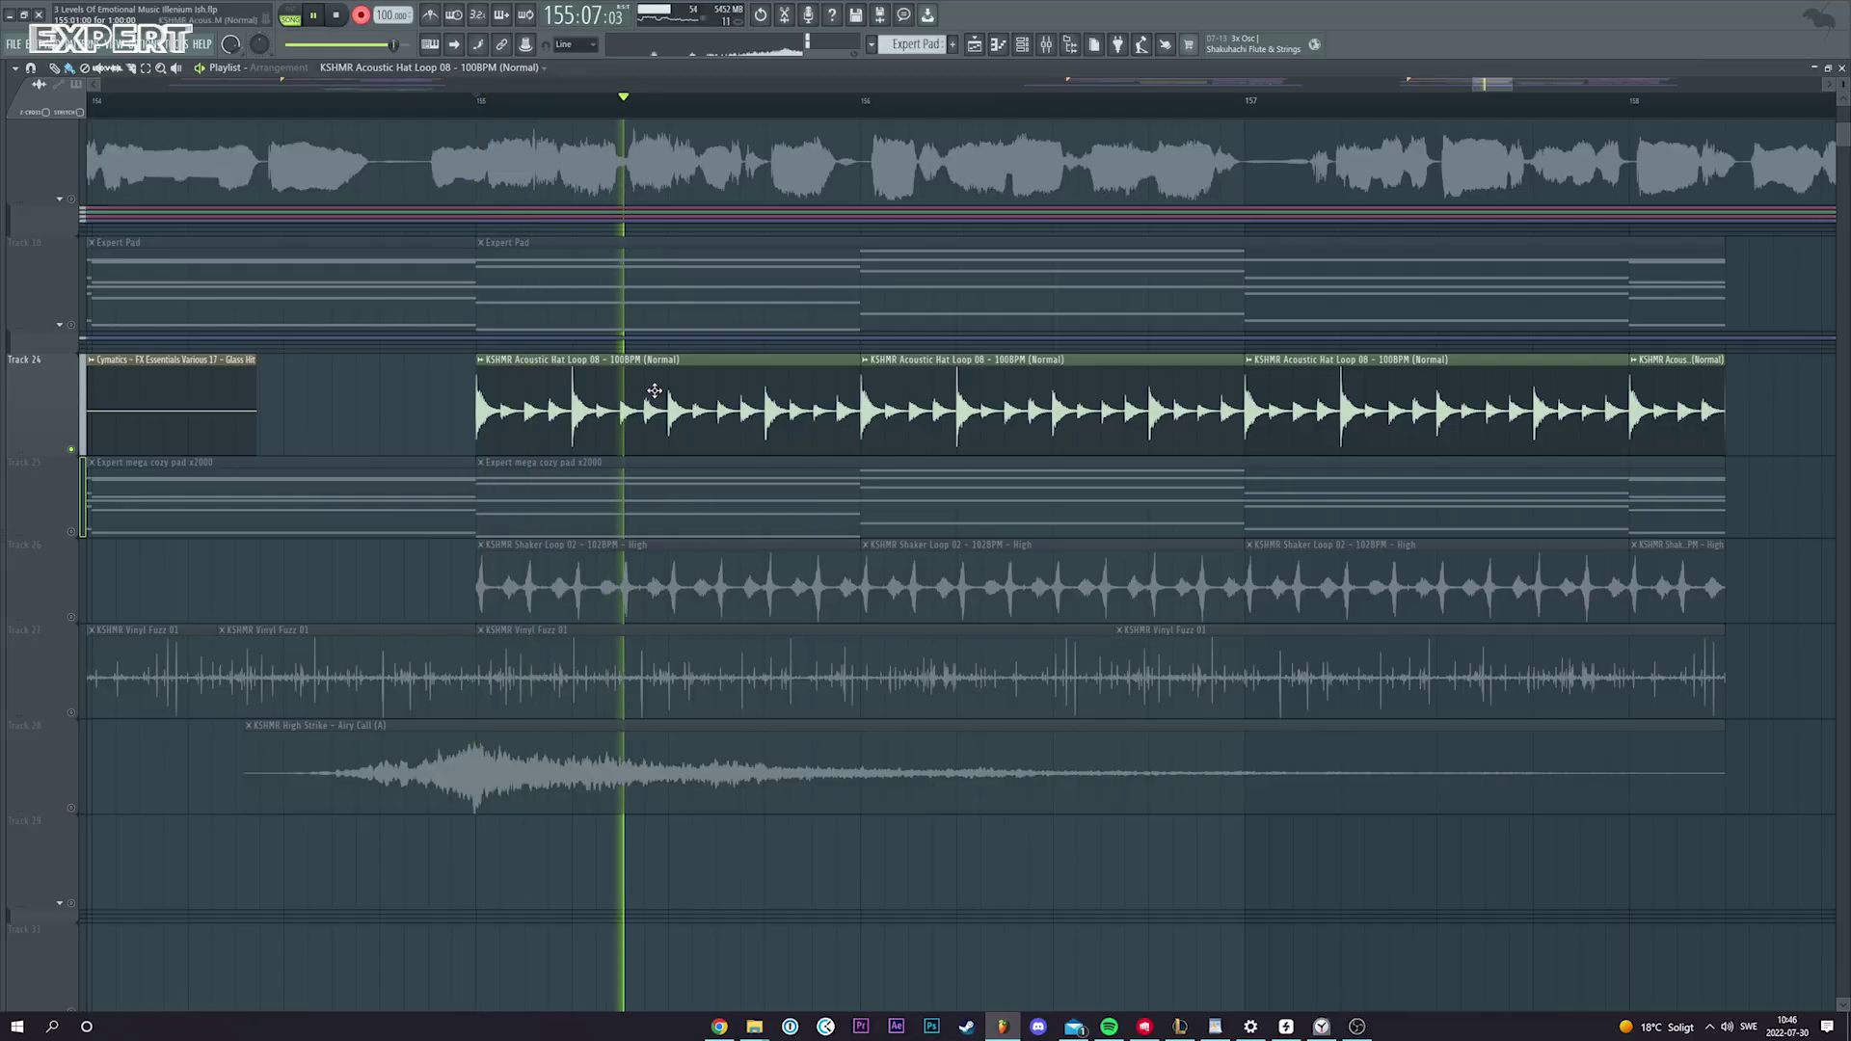
Remove the KSHMR Acoustic Hat Loop 08 from Track 24 beneath the Expert Pad section and stop playback
right_click(575, 405)
scroll(682, 497, "down", 1)
left_click(682, 496)
key("space")
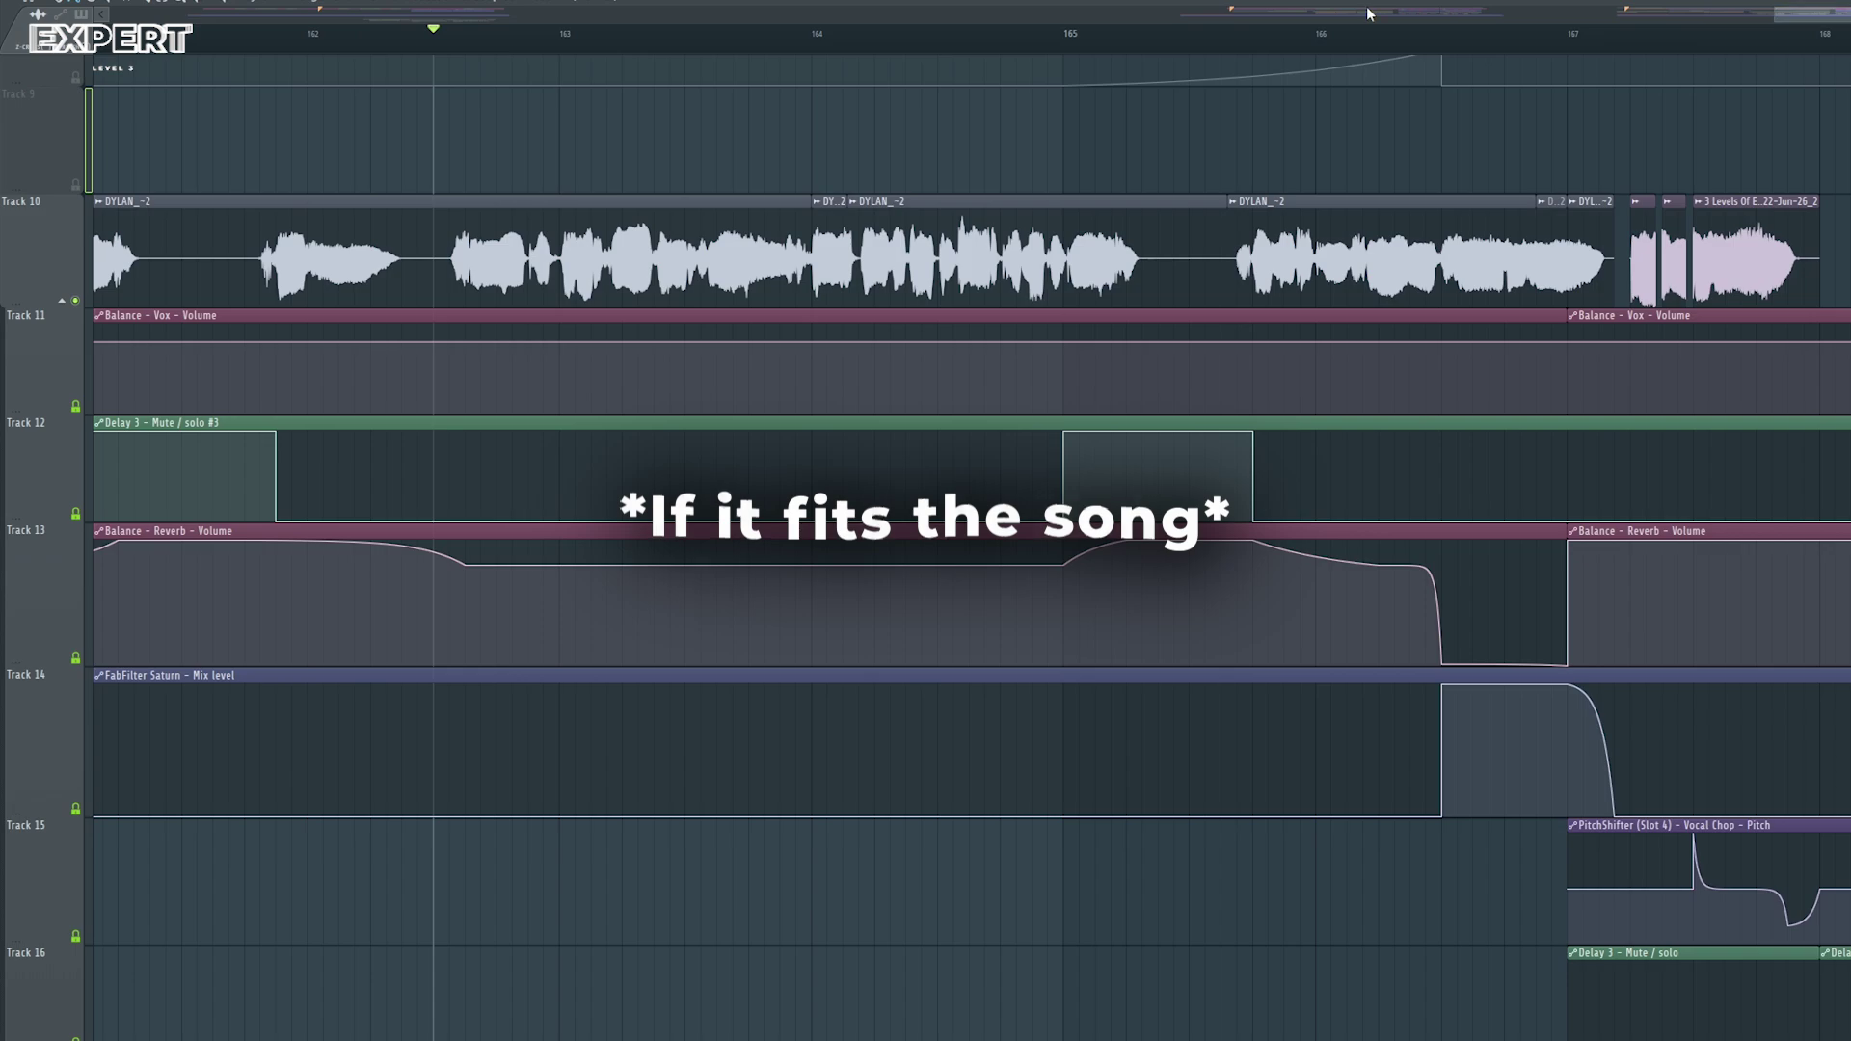
Listen to the Expert vocals and vocal chops on Track 10 with their volume, delay, reverb, distortion and pitch-shifter automation
key("space")
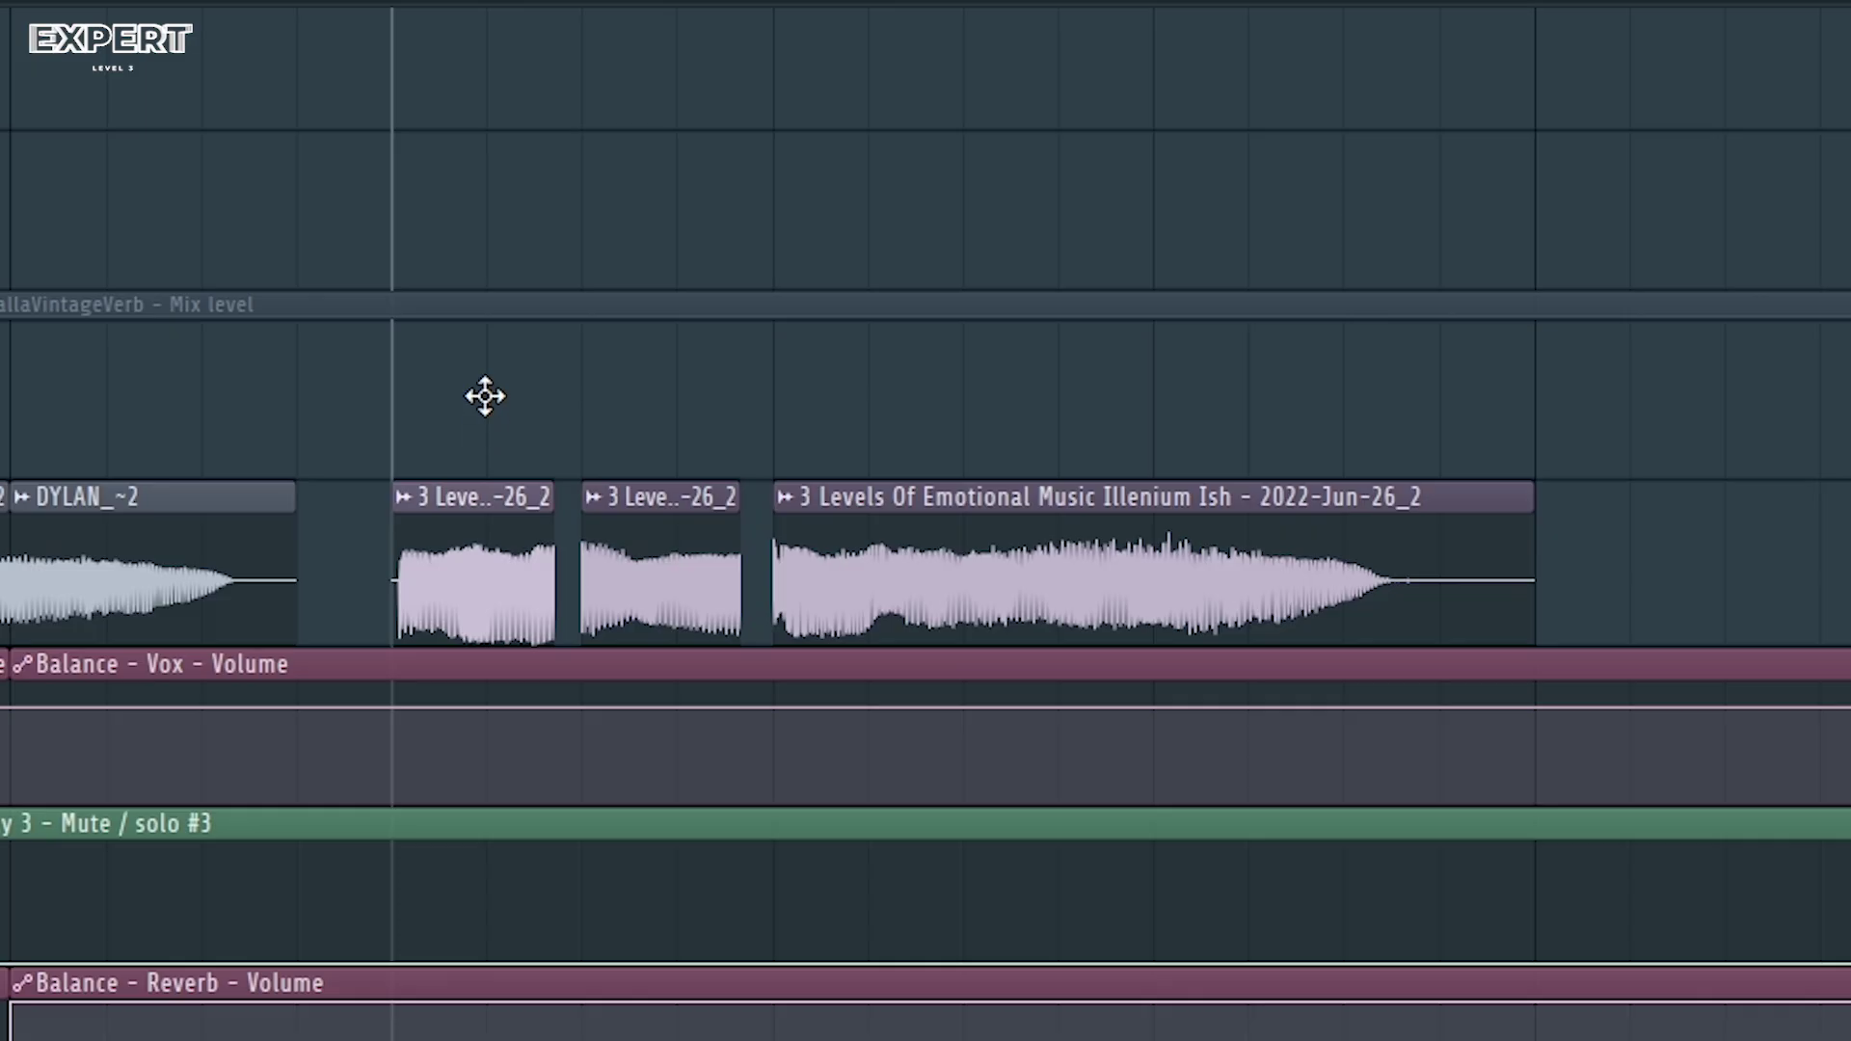
left_click_drag(400, 198, 1075, 126)
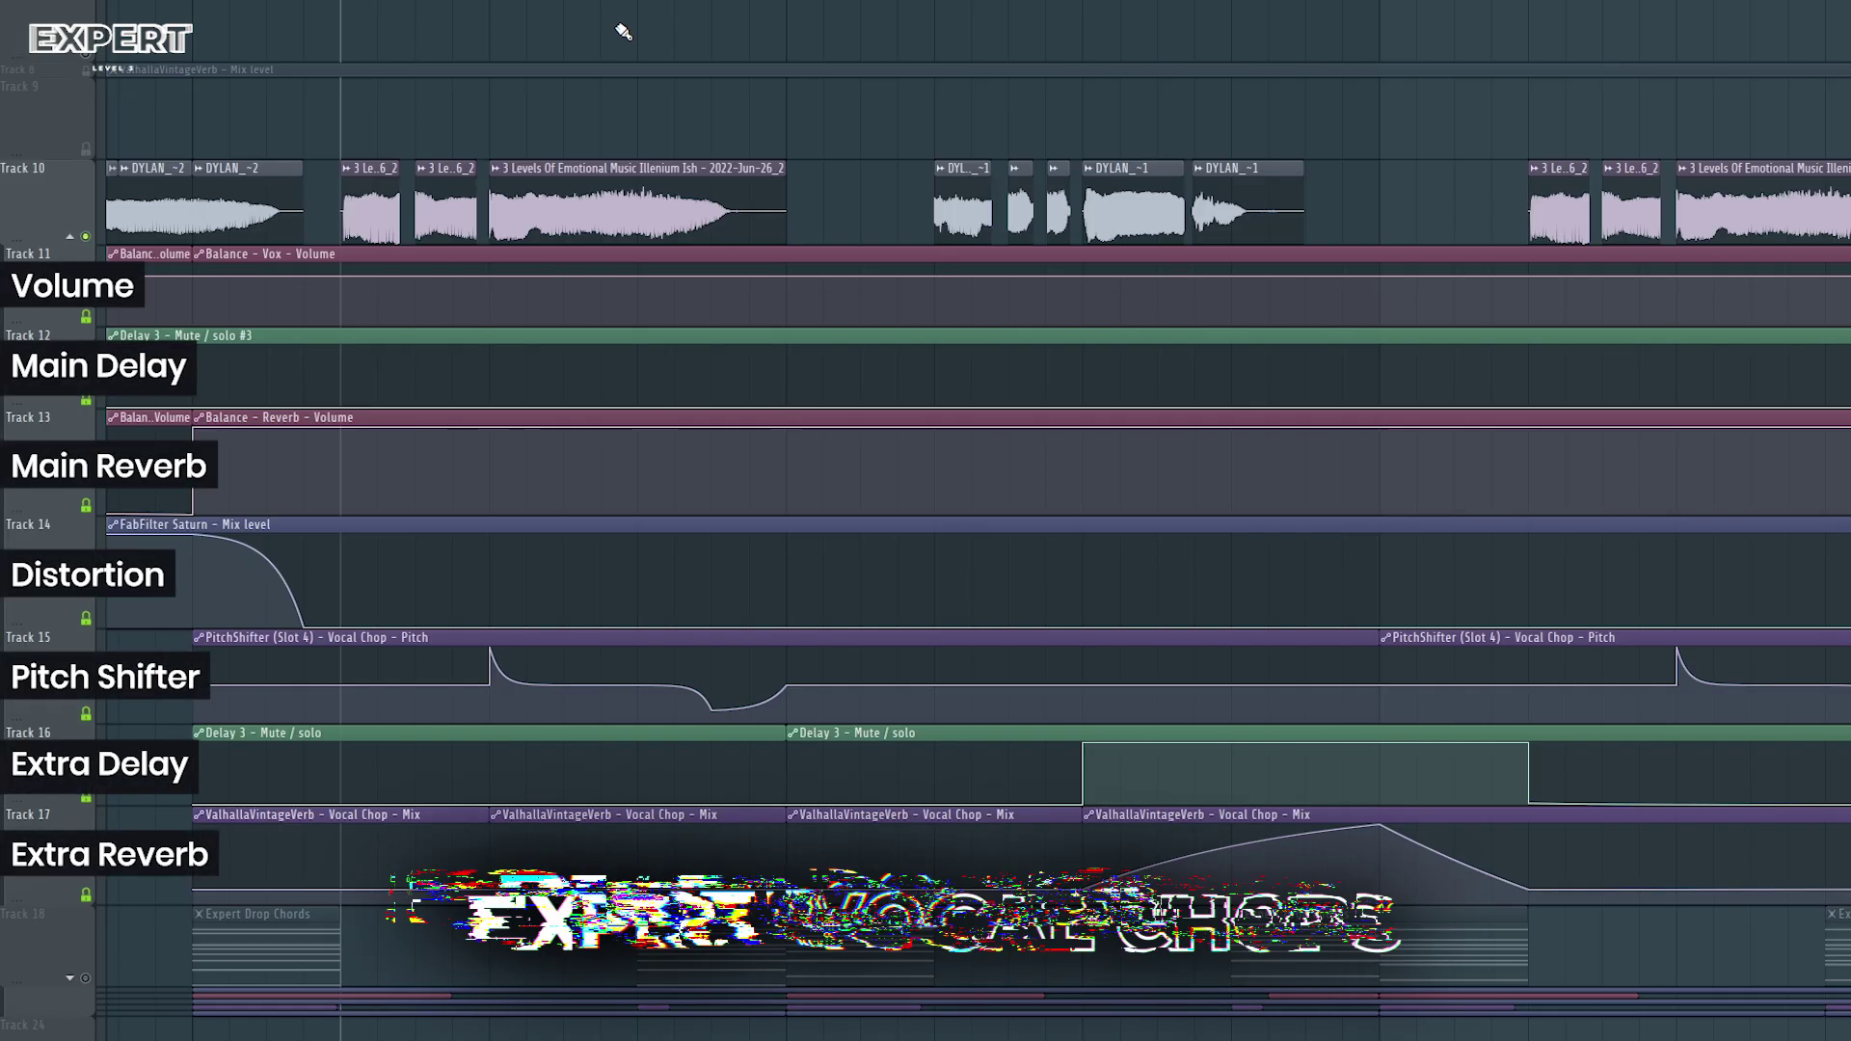
key("space")
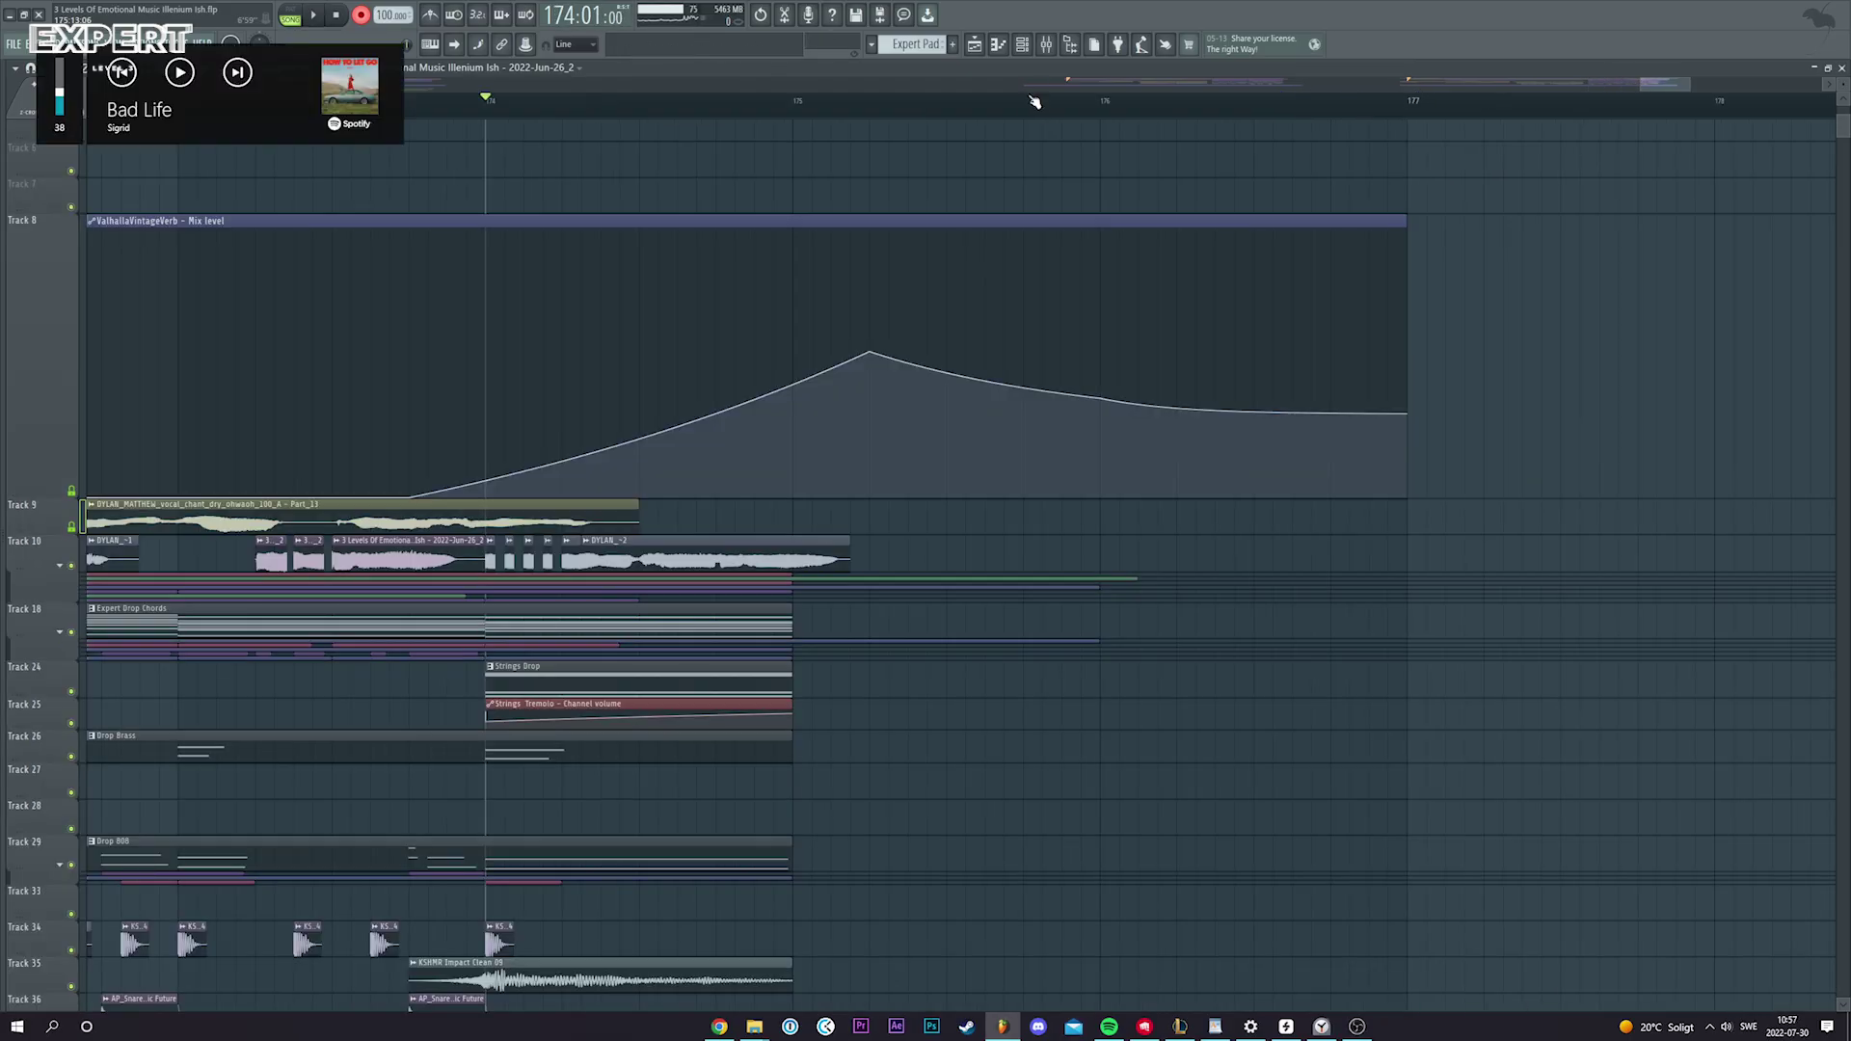
Listen to the Expert ending from bar 174 with its ValhallaVintageVerb mix-level automation and look over the whole Expert arrangement
key("space")
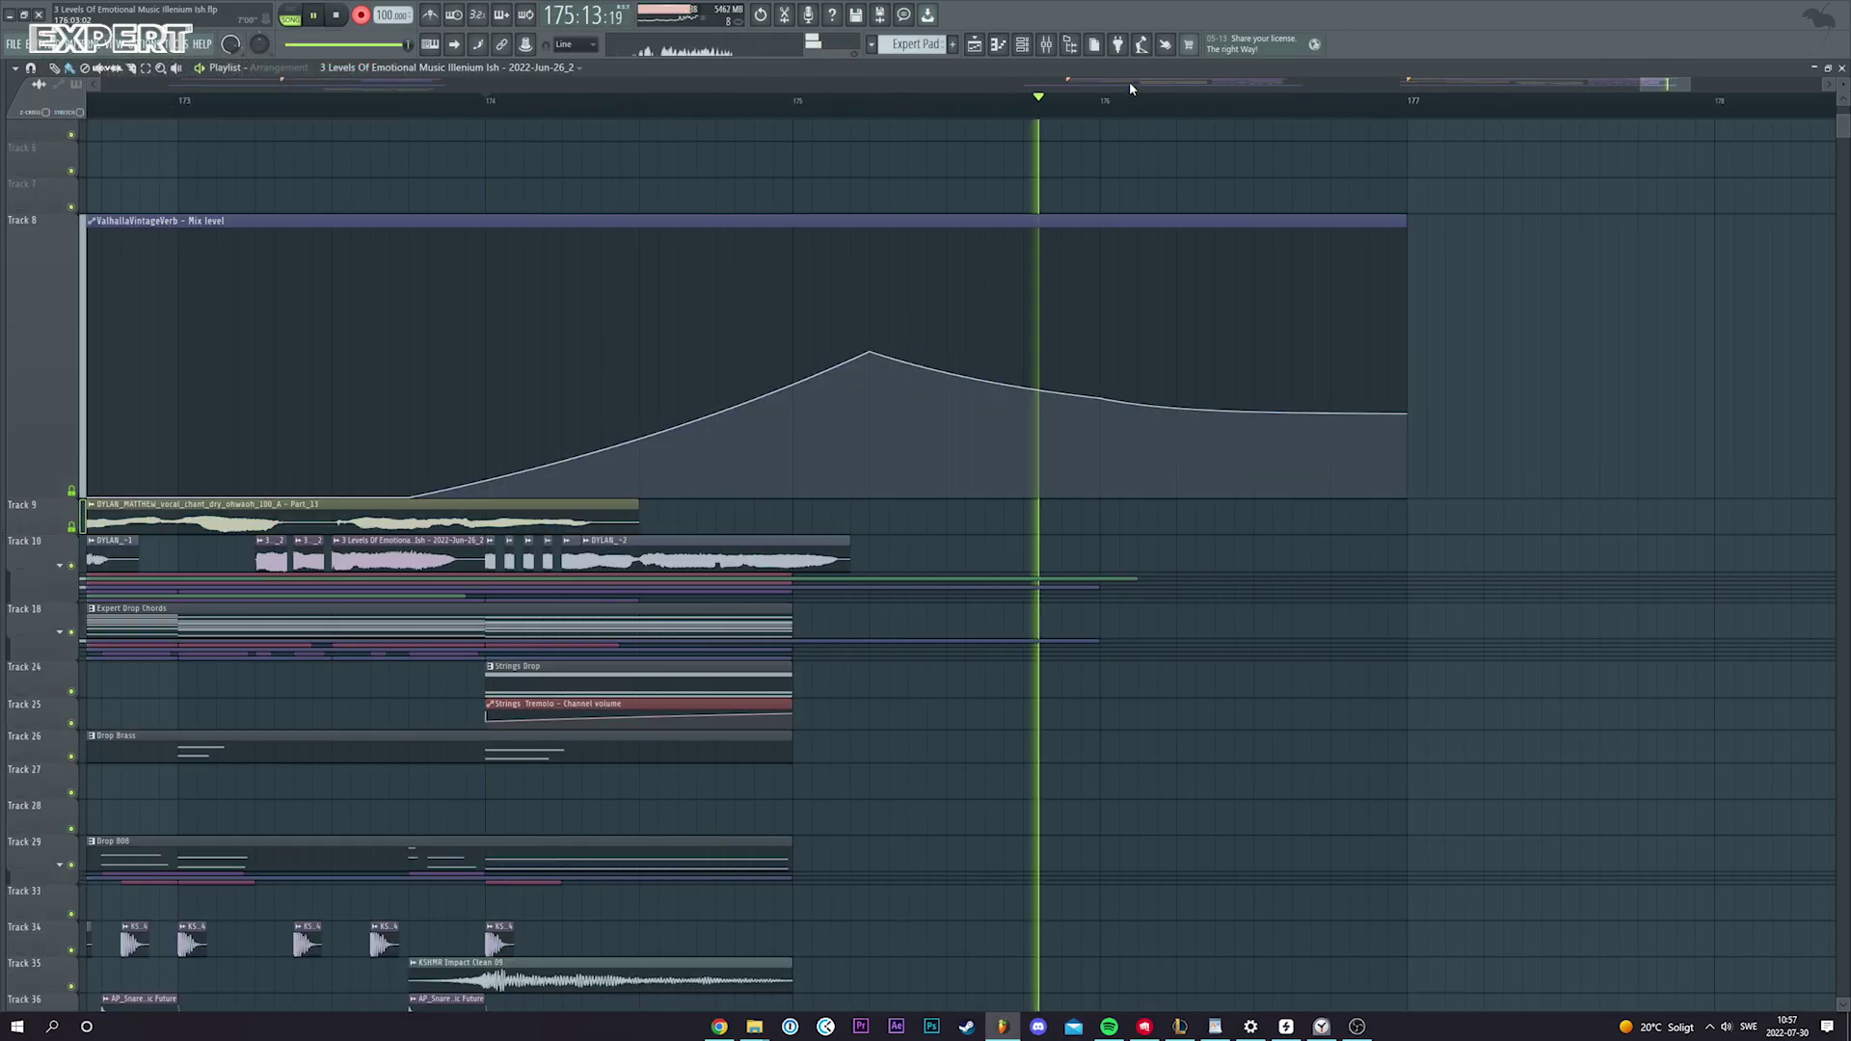
key("space")
scroll(1130, 81, "down", 6)
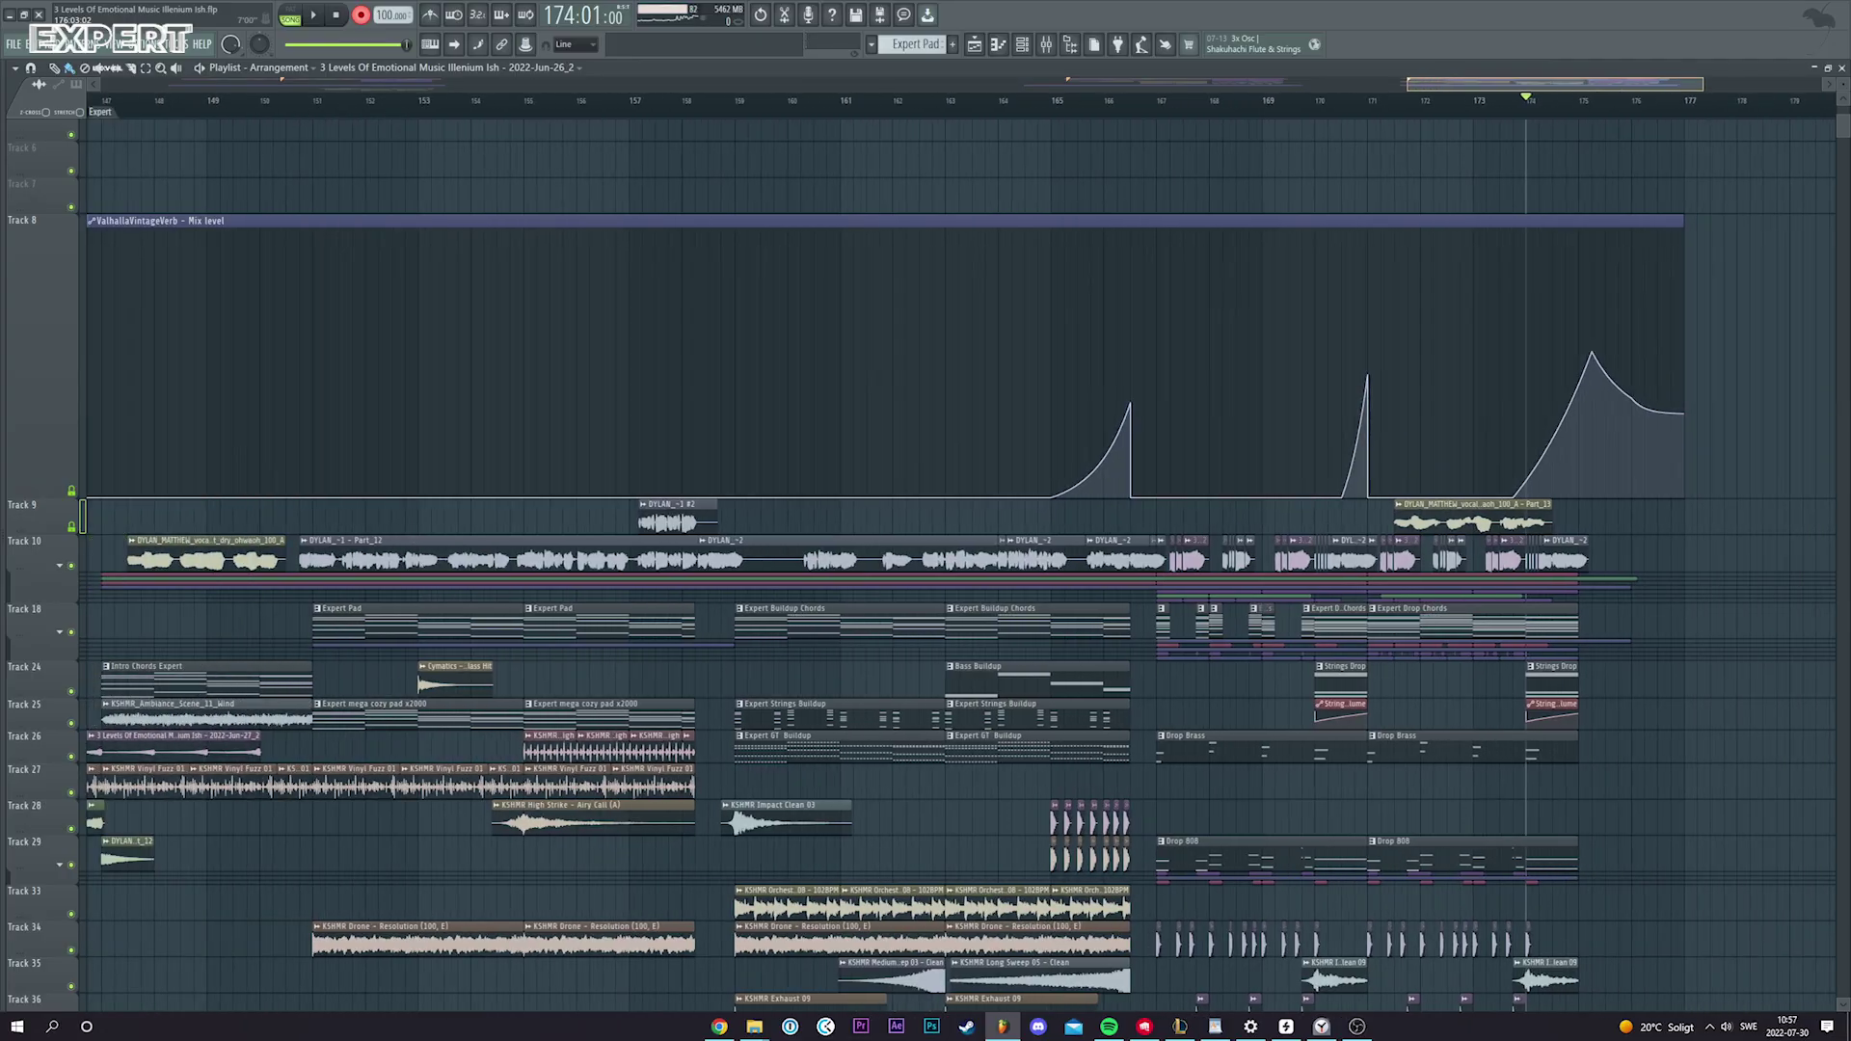
scroll(1327, 314, "up", 4)
scroll(1327, 315, "down", 2)
scroll(1327, 315, "down", 4)
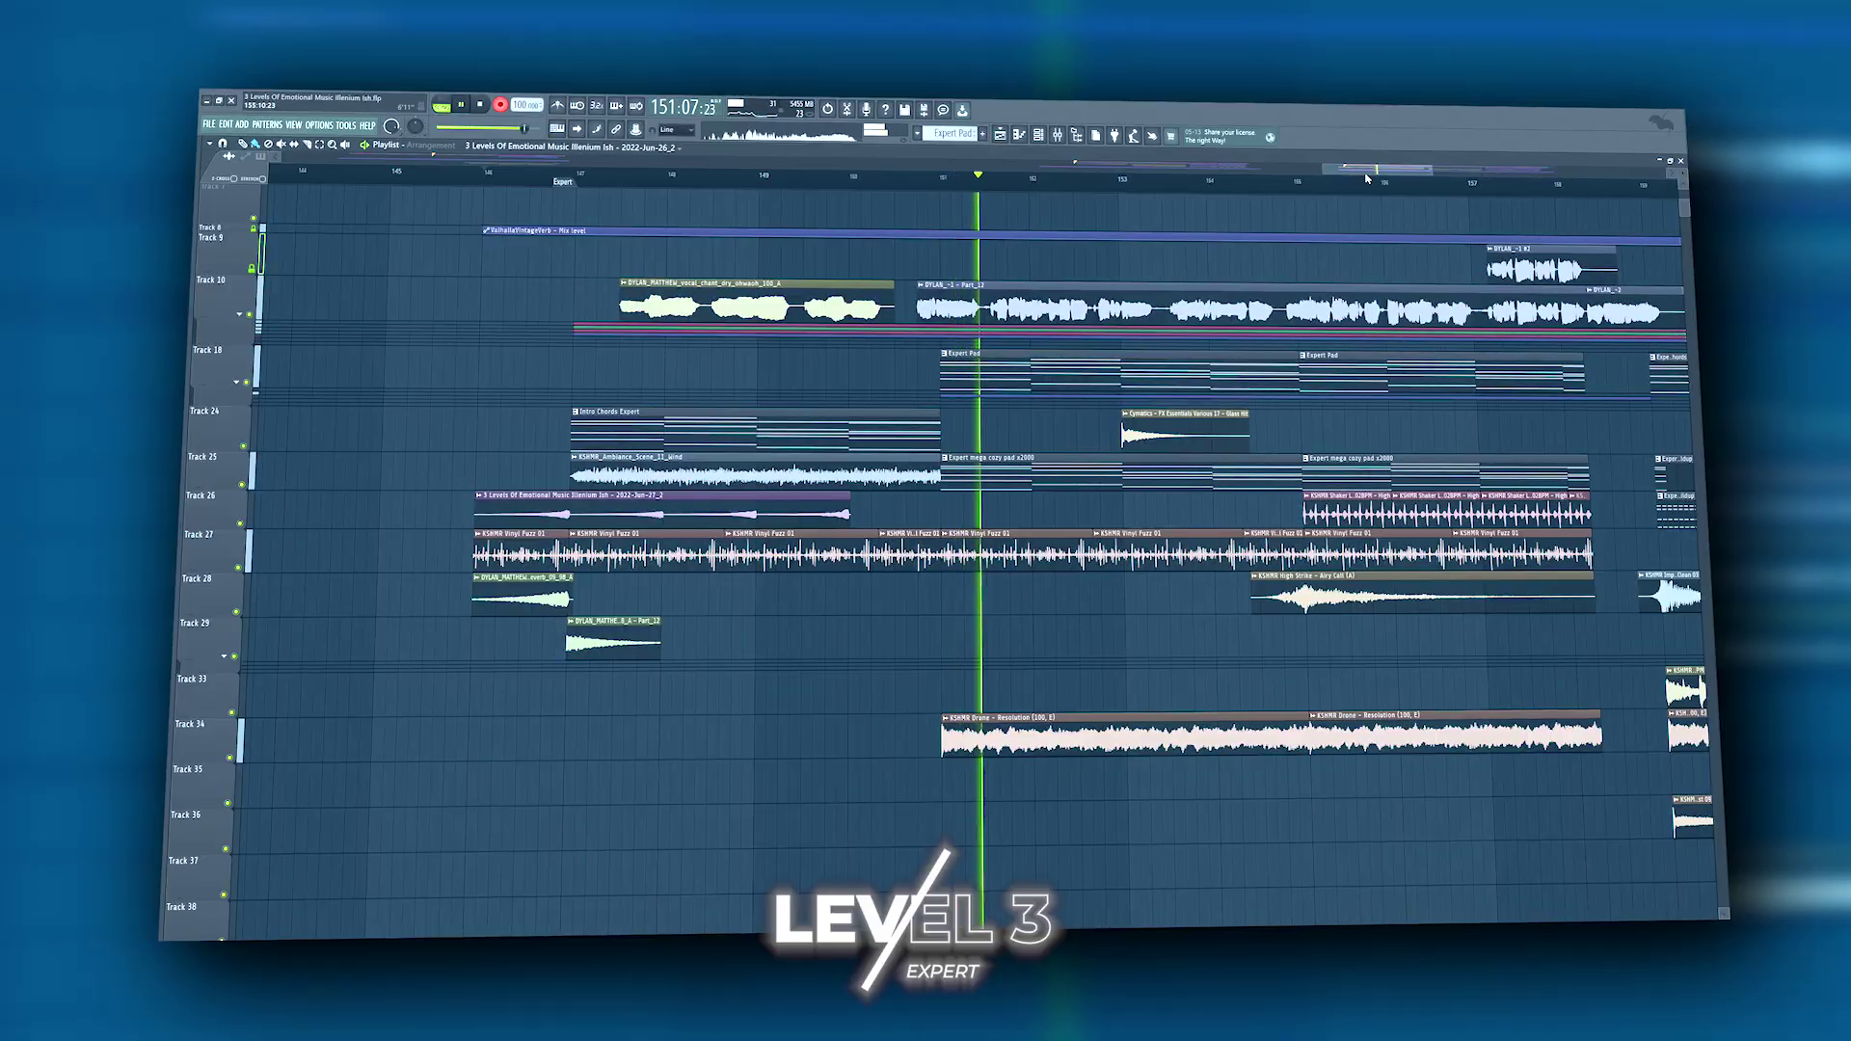
Examine the Expert arrangement during playback, from the pad section through the build-up chords, strings and drum loops toward the drop
scroll(1384, 174, "right", 5)
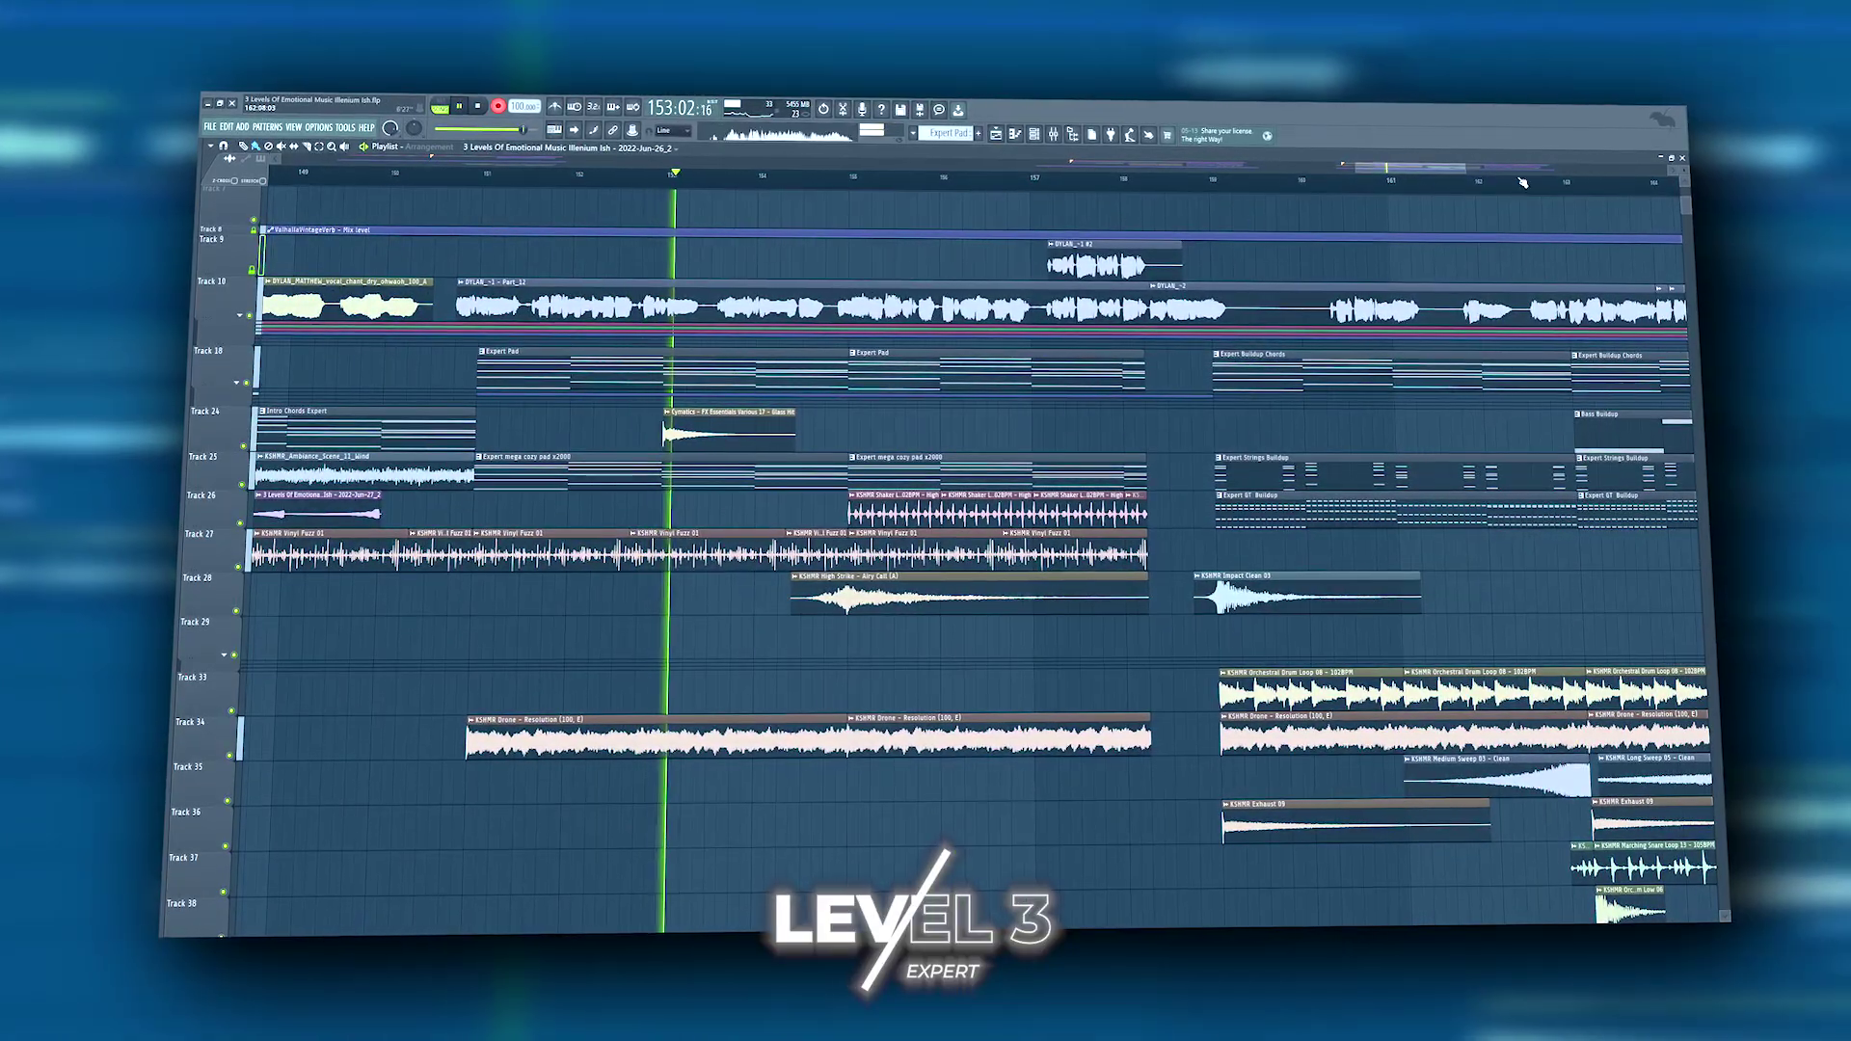
scroll(1215, 218, "down", 2)
scroll(1343, 183, "down", 1)
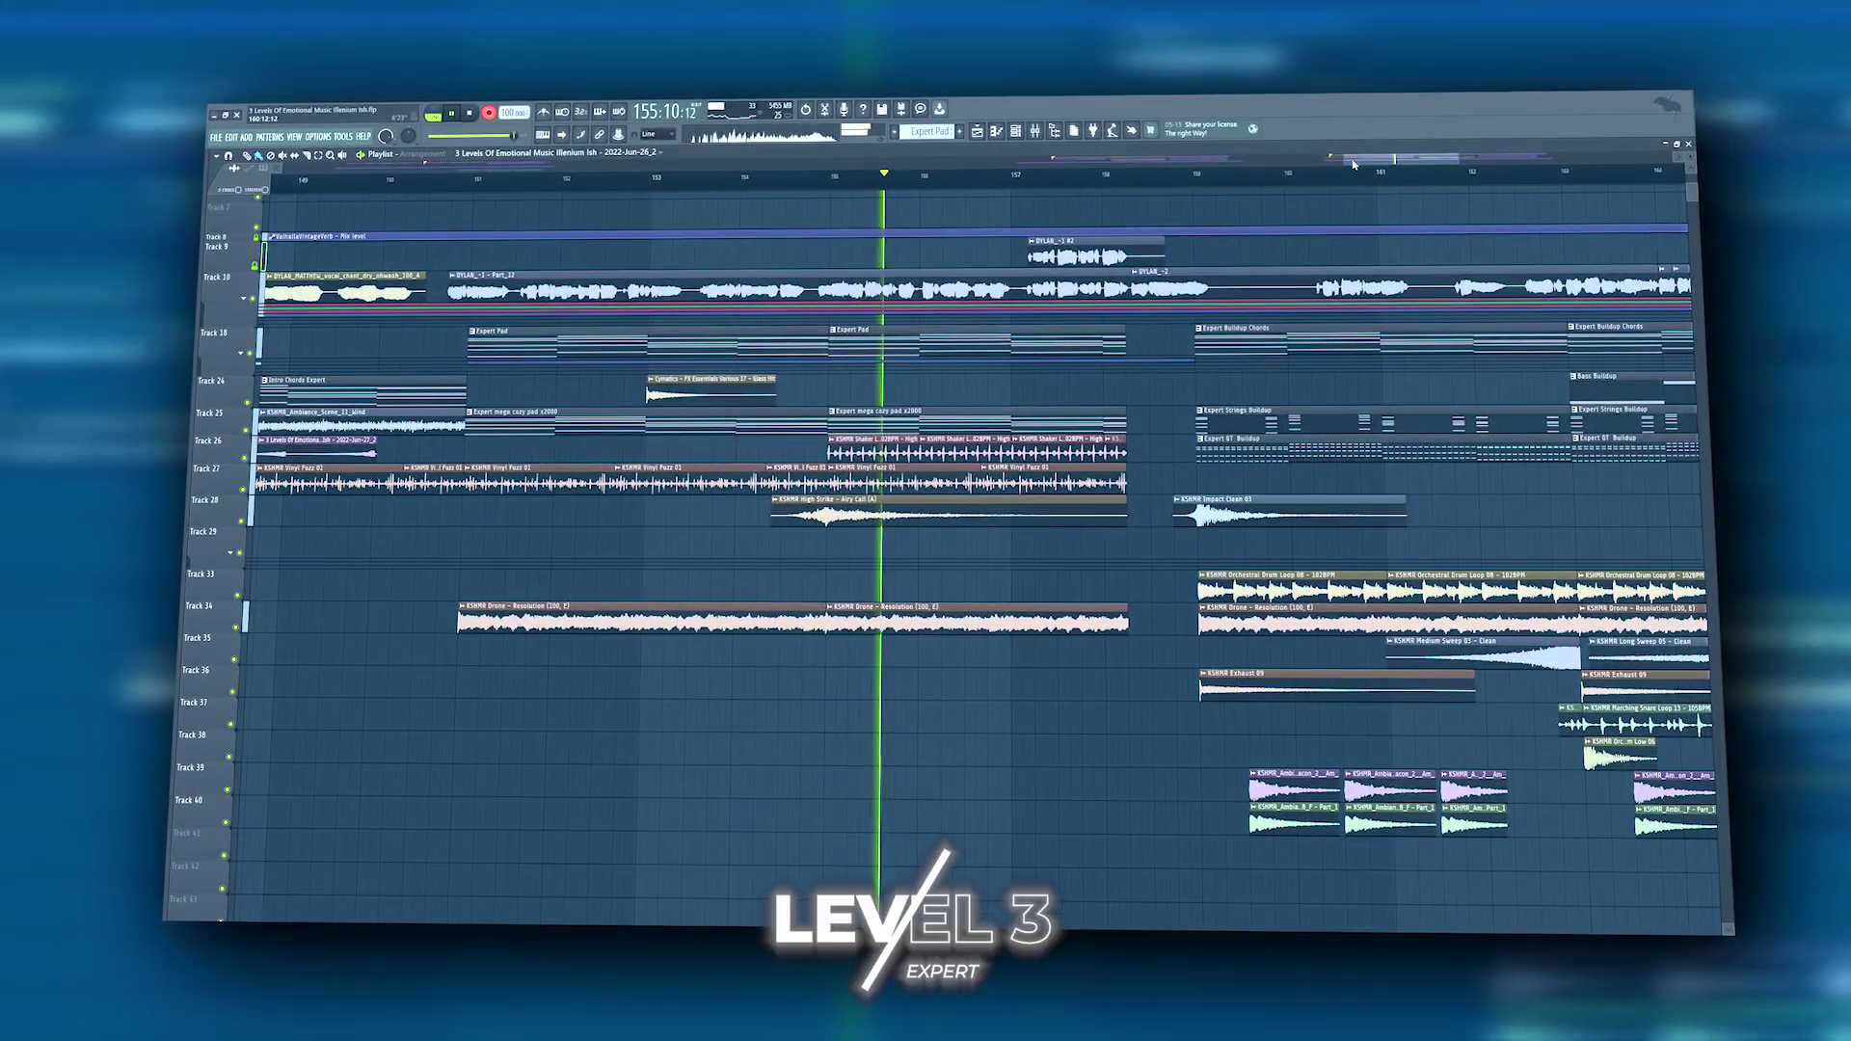
scroll(1351, 230, "right", 5)
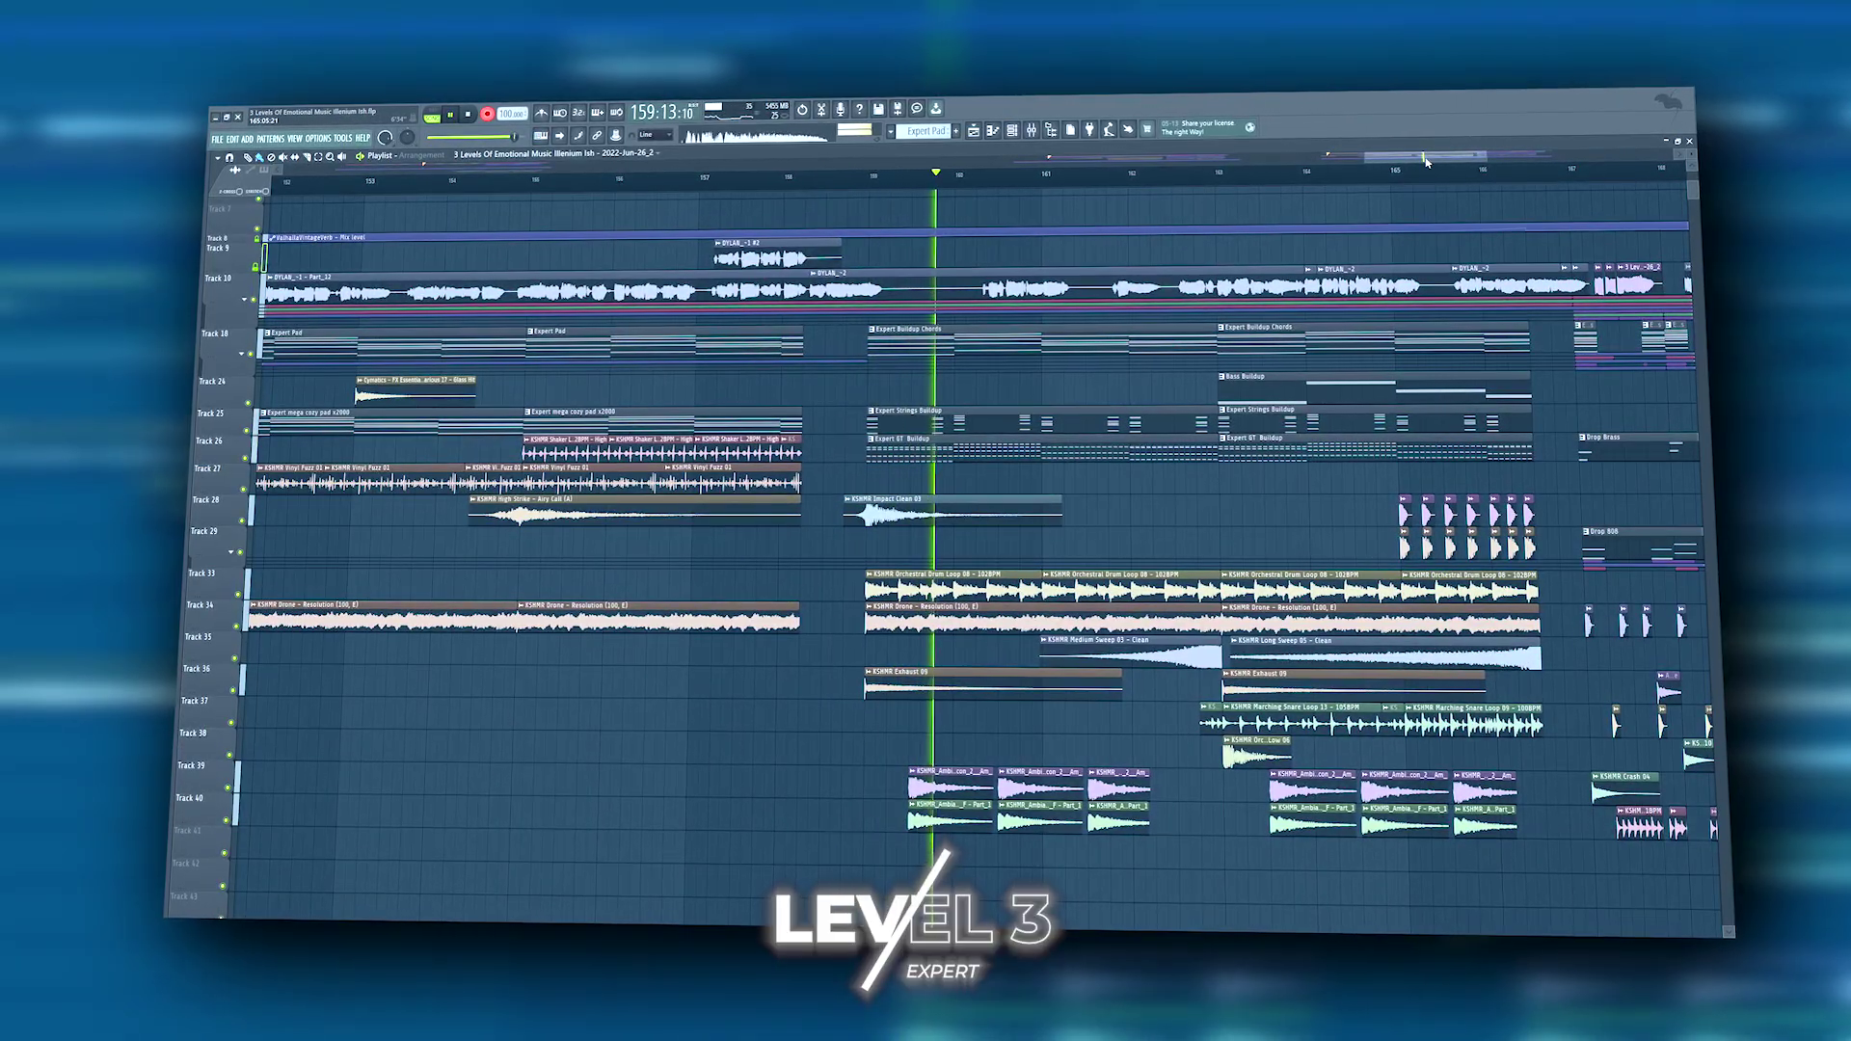
scroll(1426, 162, "right", 5)
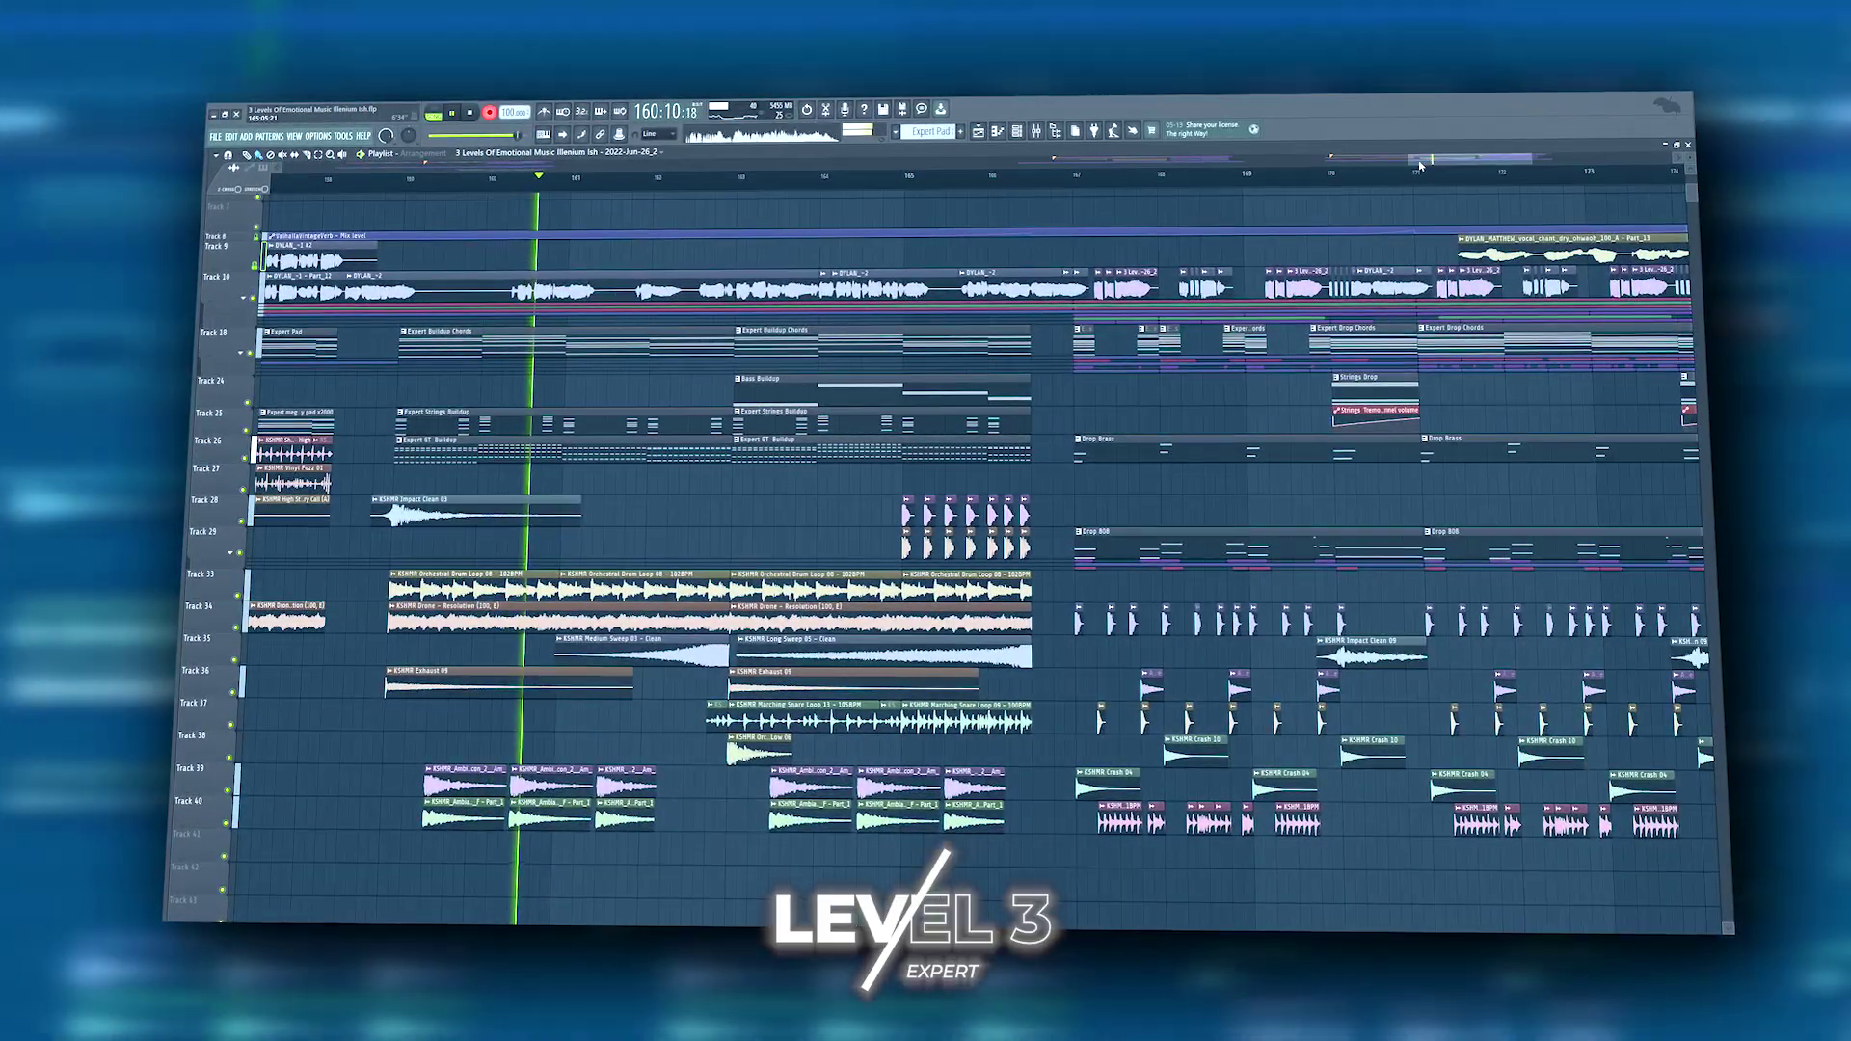
scroll(1421, 166, "down", 2)
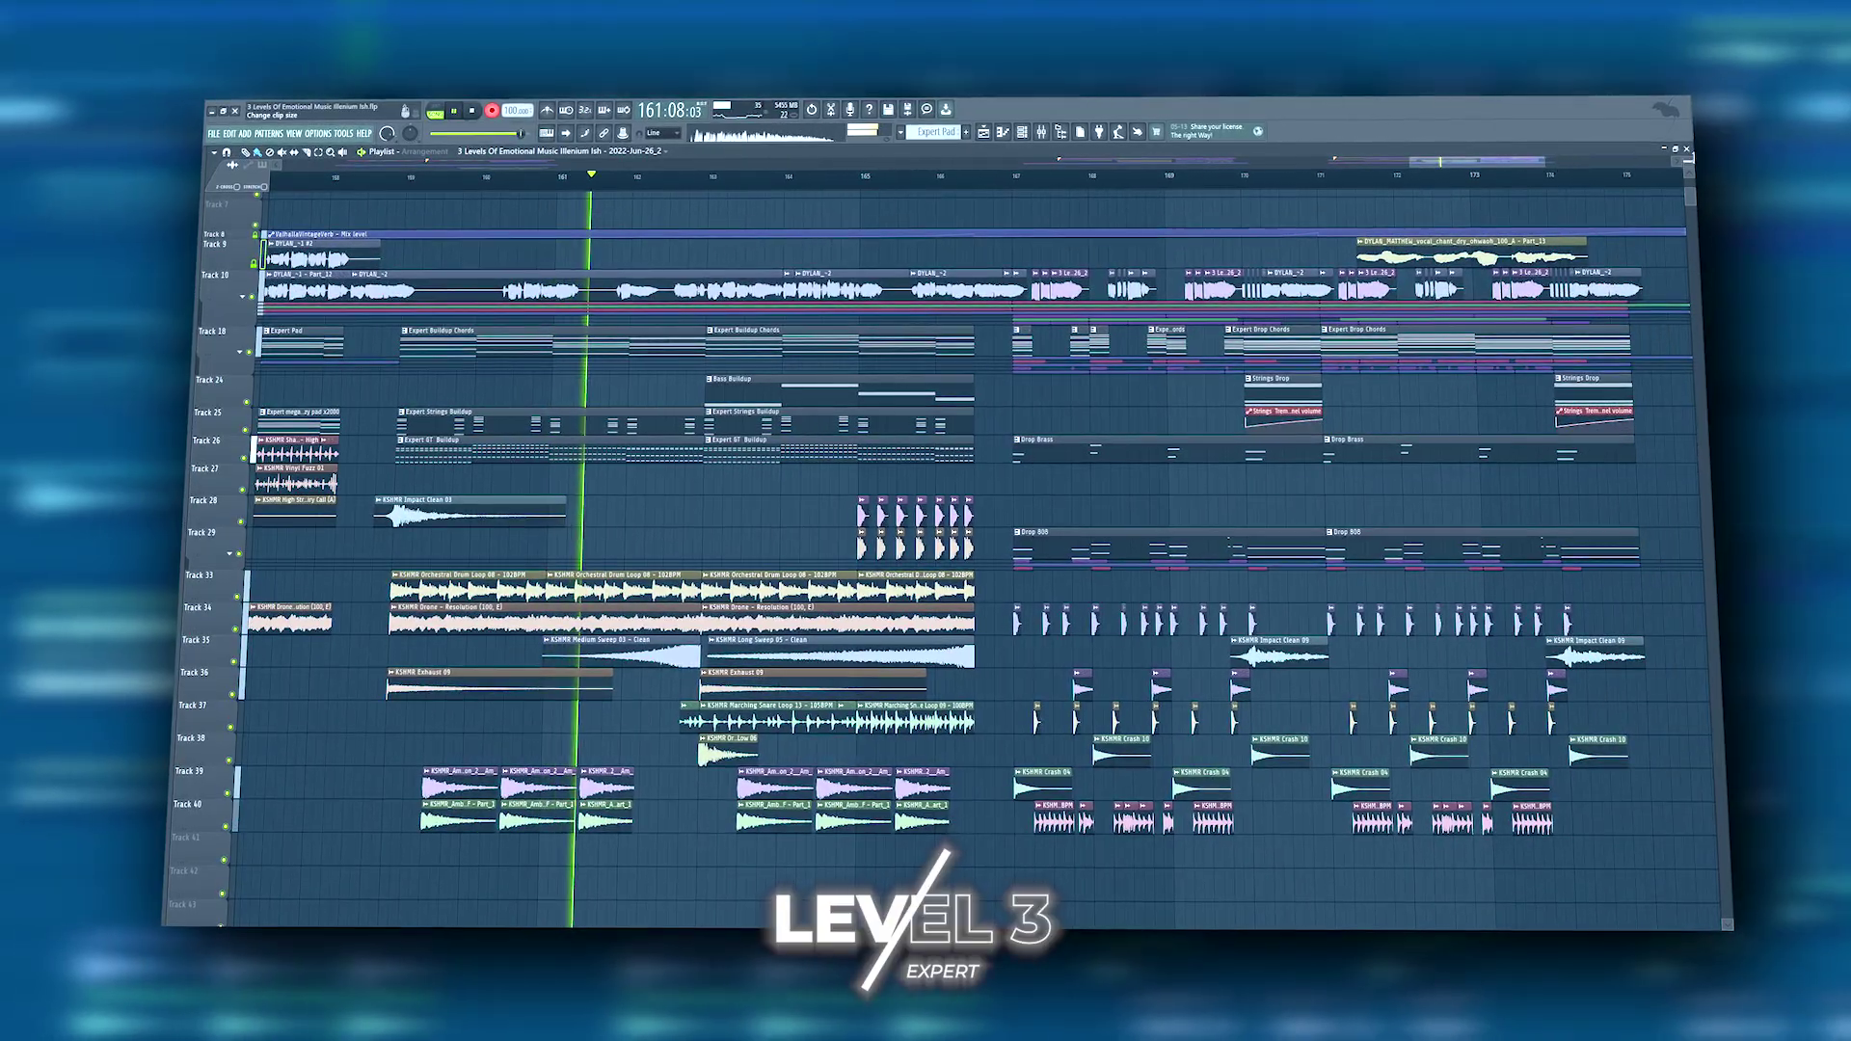
scroll(955, 579, "down", 1)
scroll(1501, 166, "right", 1)
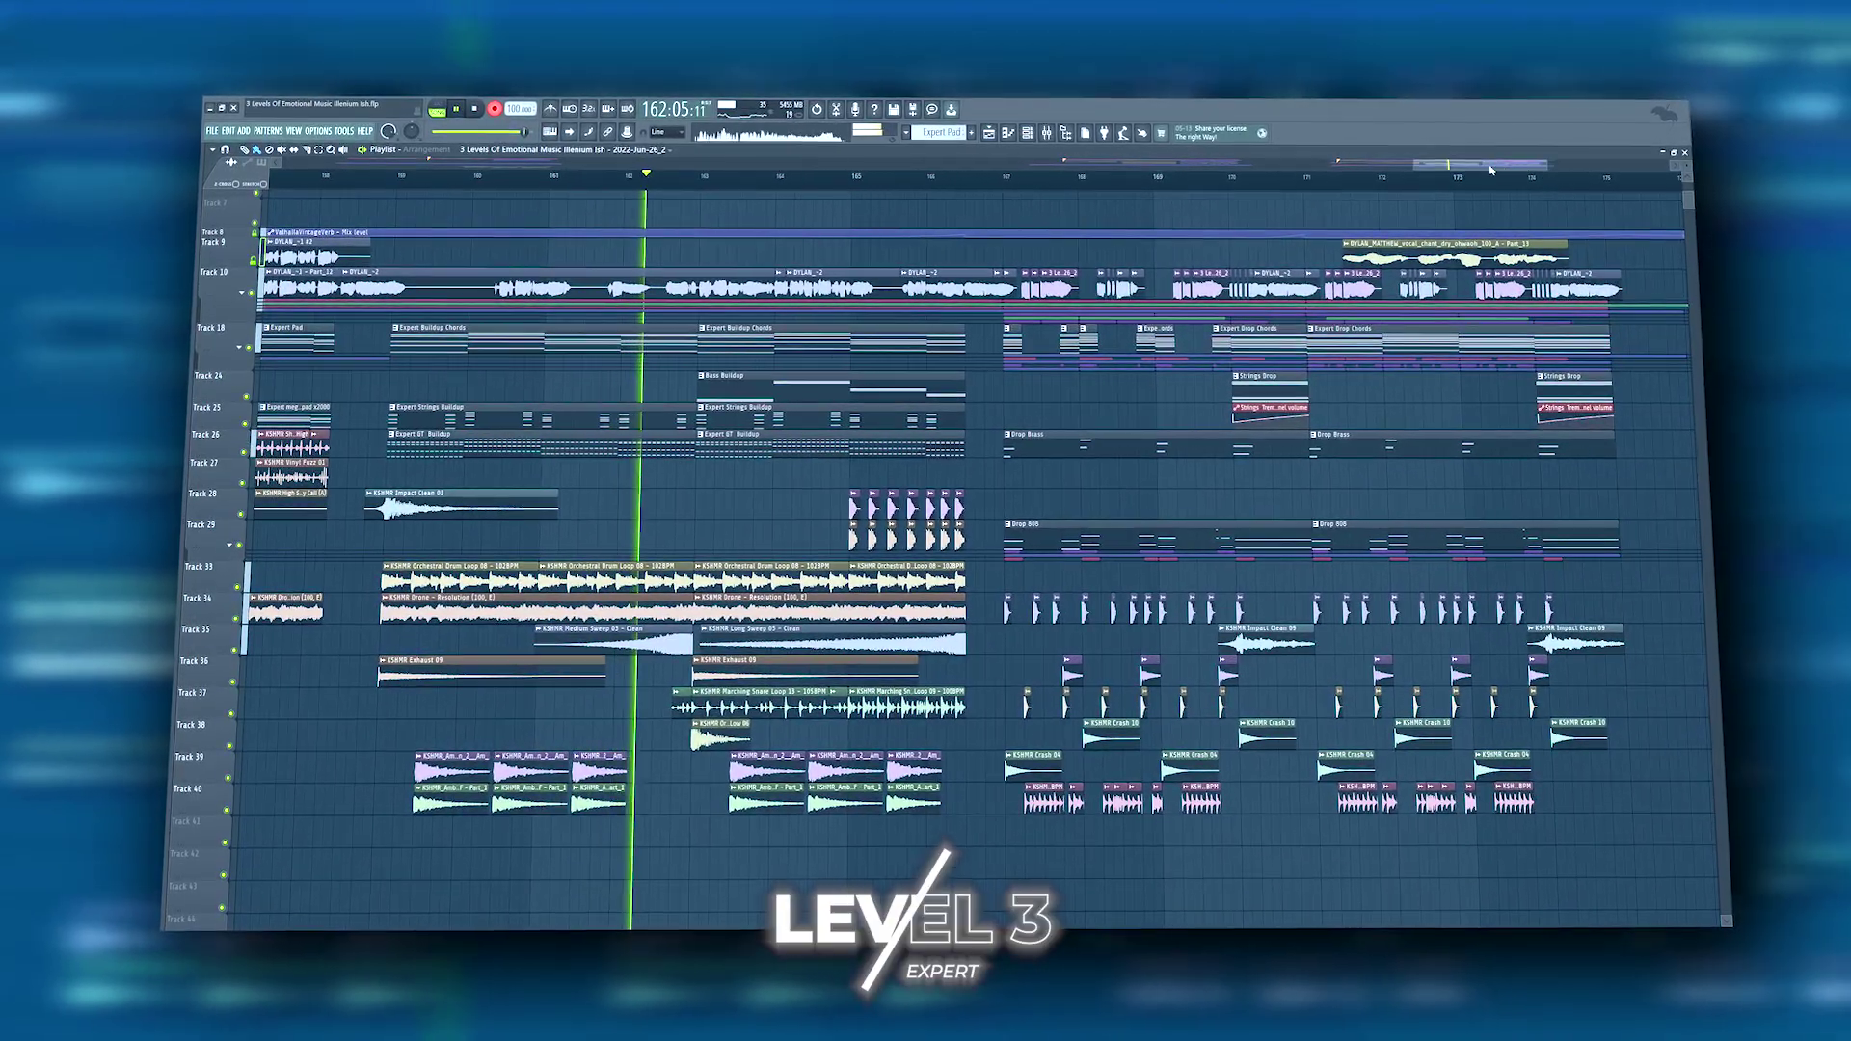